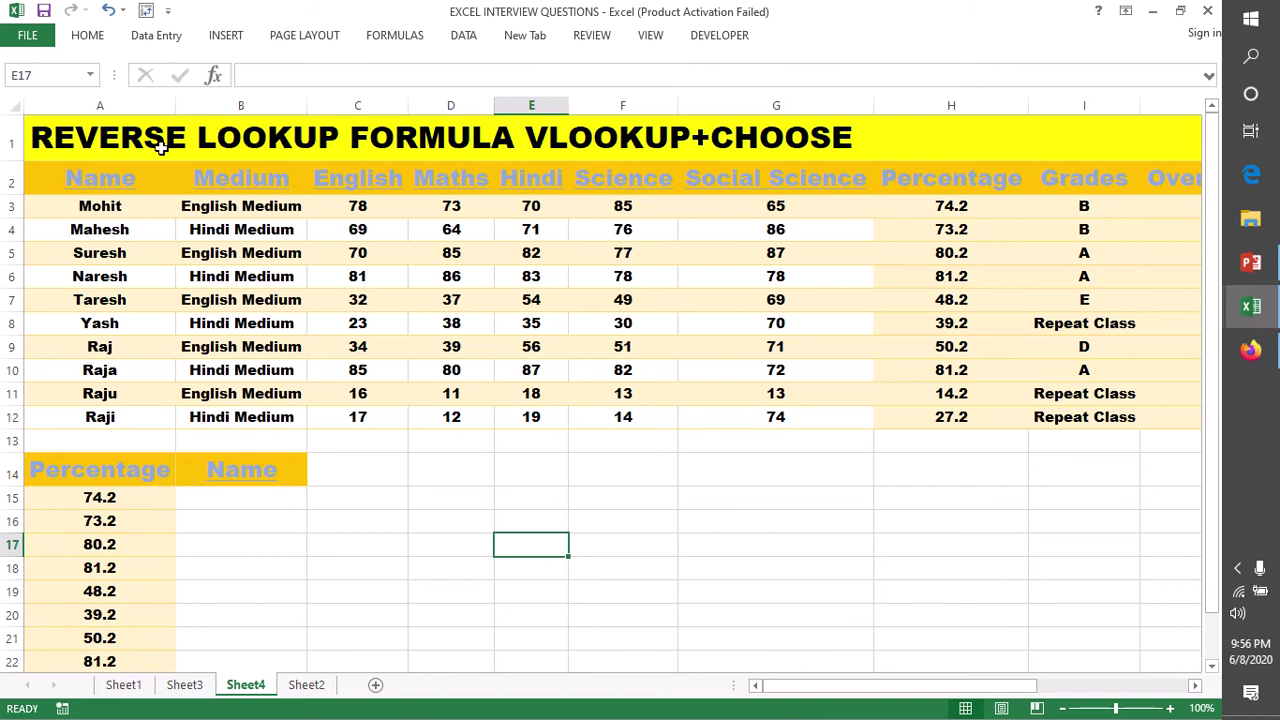
Step: Examine the marks table's title, header row, names and marks, and the empty Name column of the percentage lookup table
left_click(8, 138)
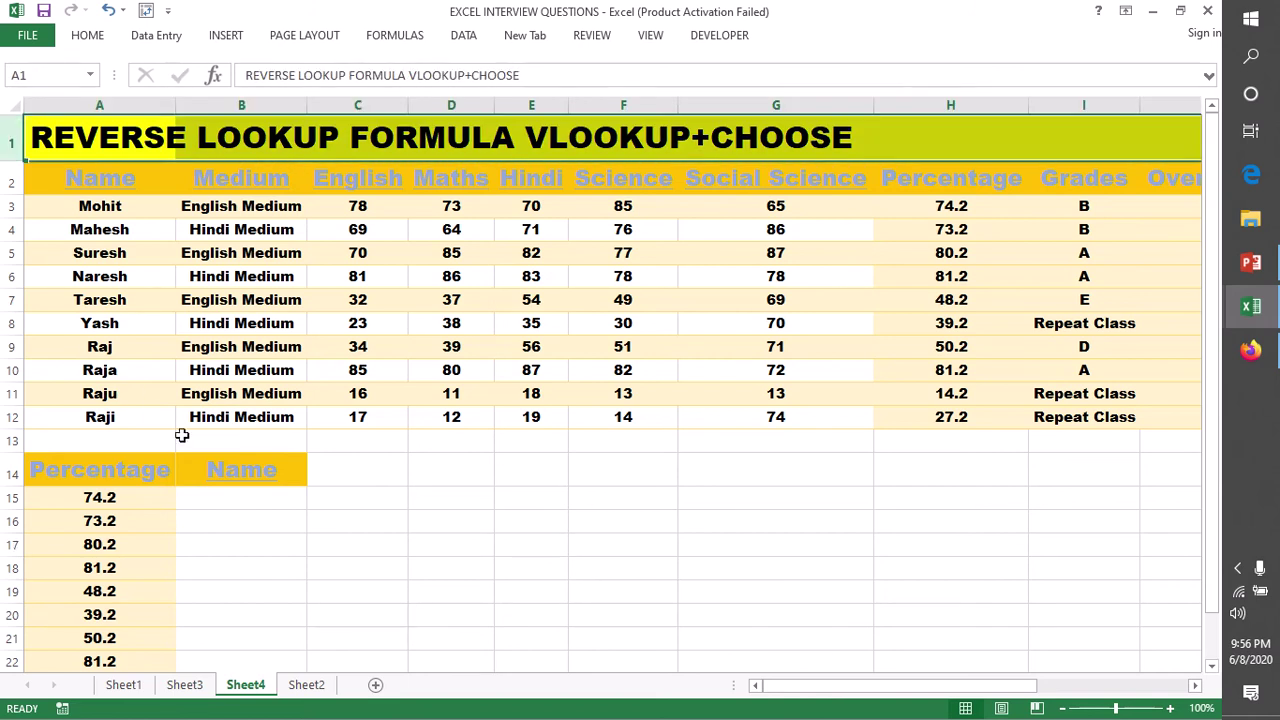
left_click(206, 498)
double_click(203, 499)
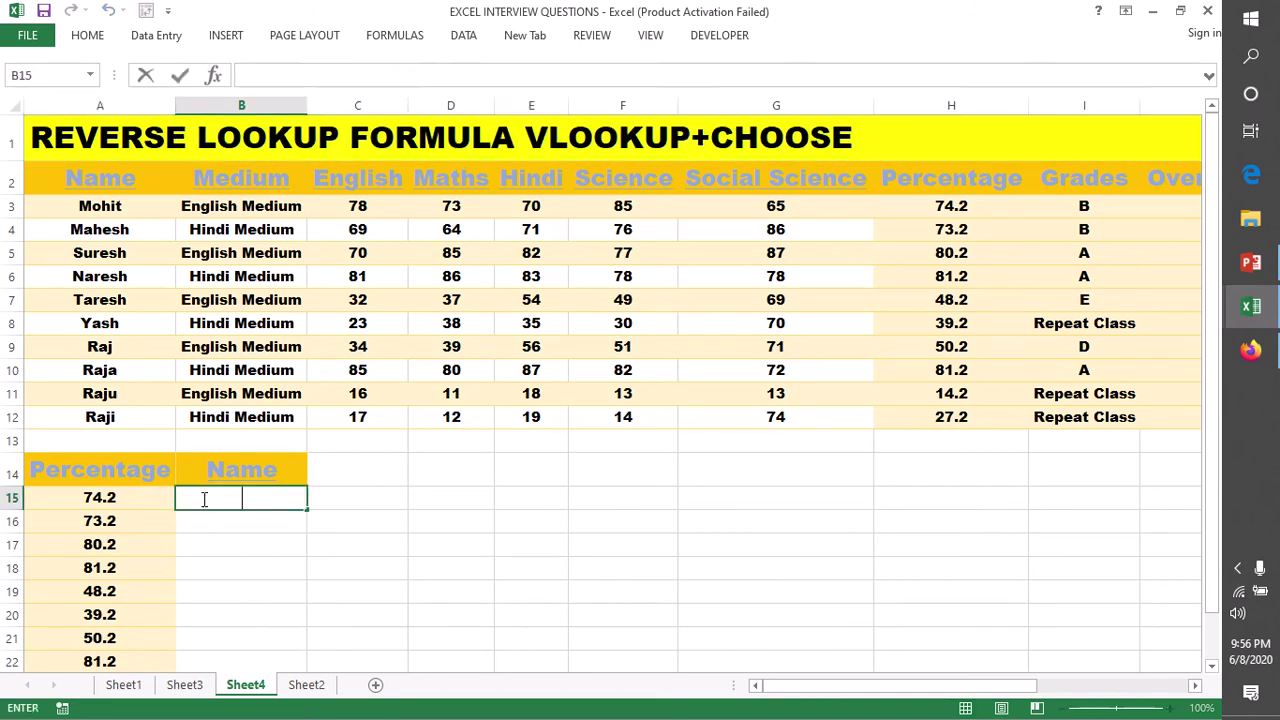
left_click(98, 441)
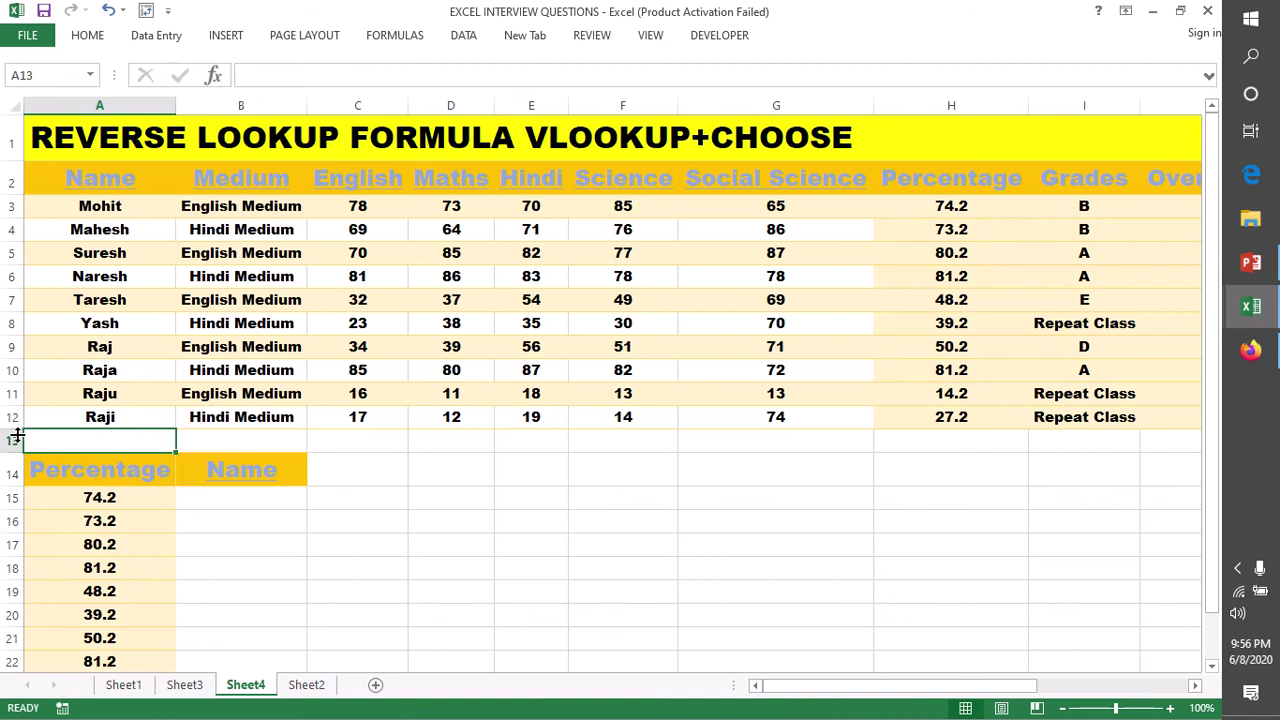
left_click(8, 440)
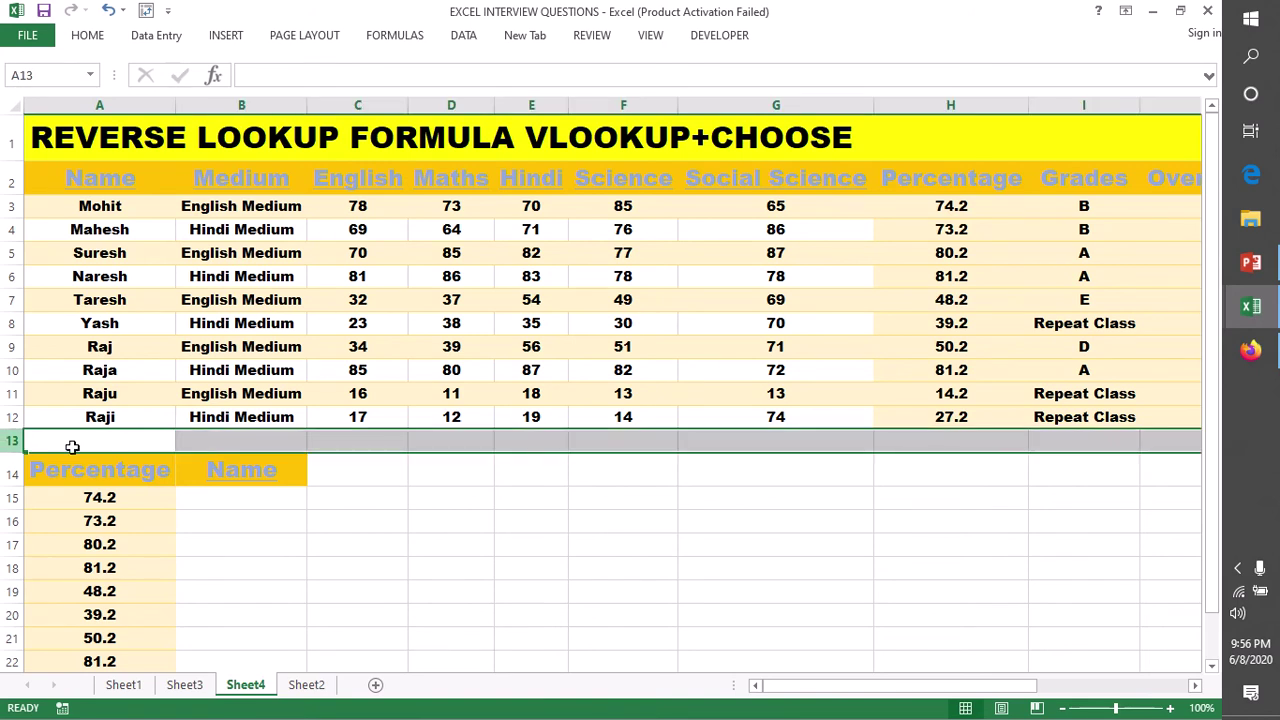
left_click(215, 439)
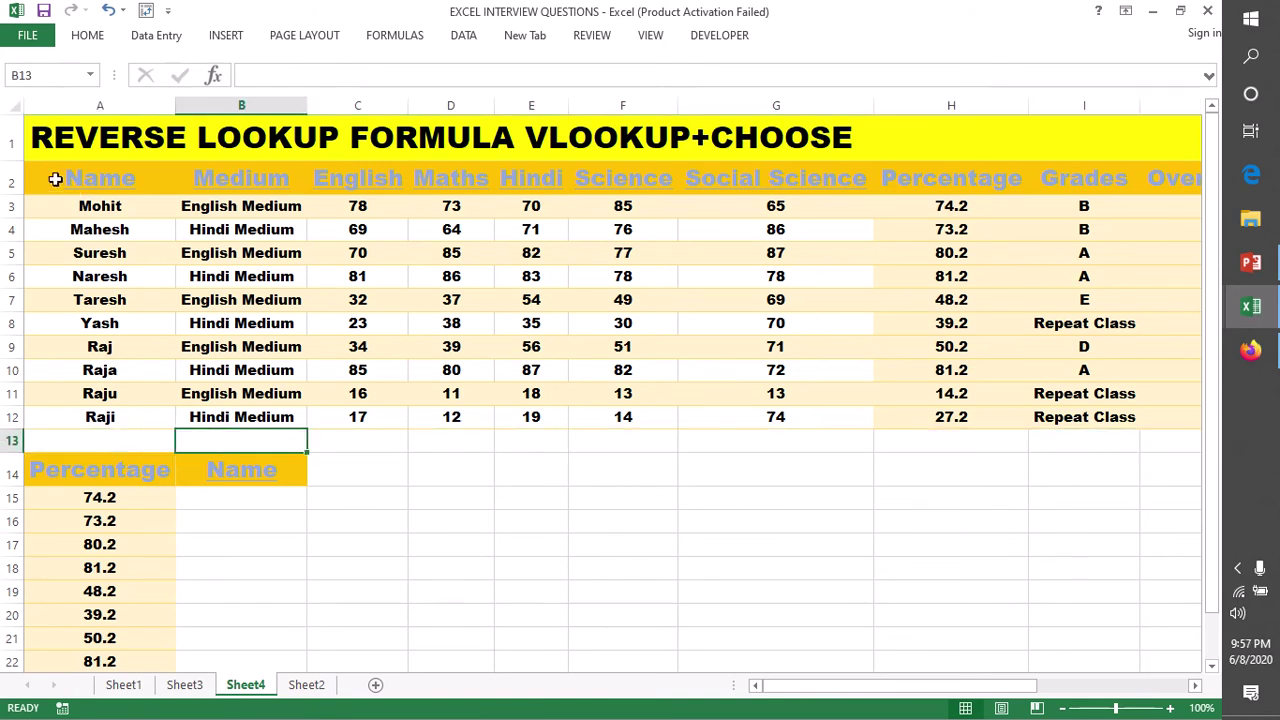
left_click(8, 181)
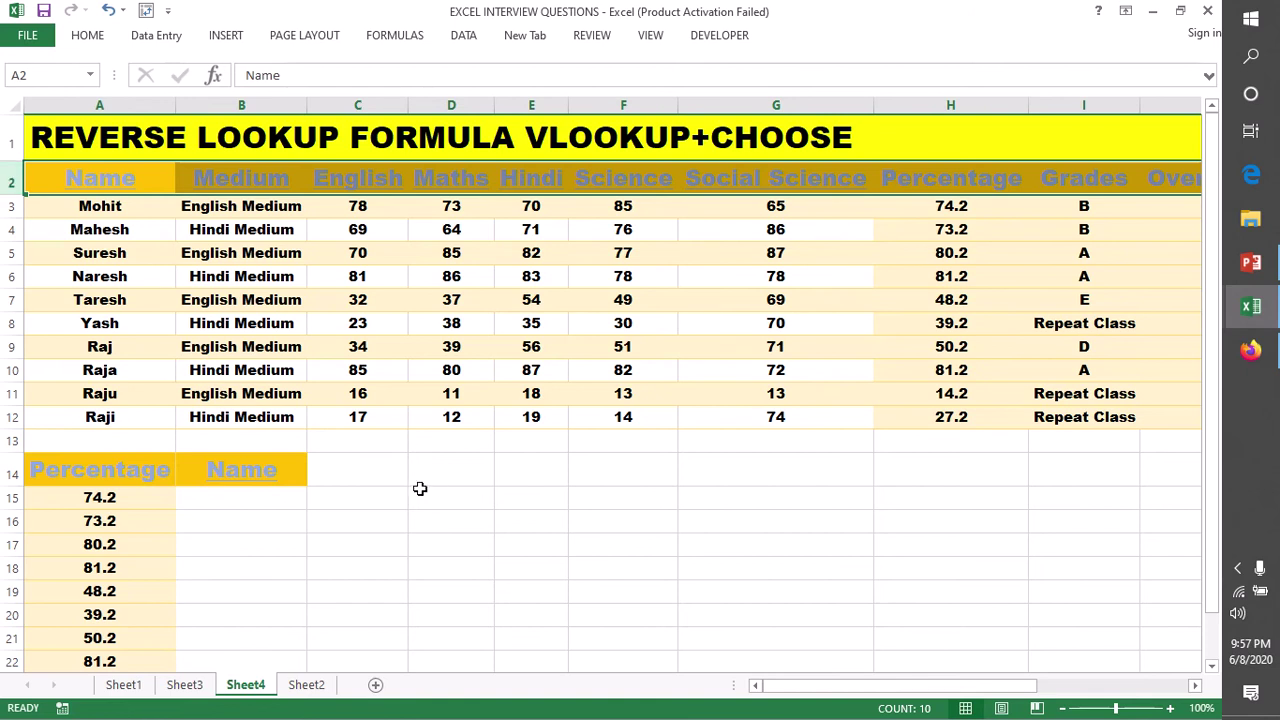
left_click(358, 462)
left_click_drag(141, 203, 123, 414)
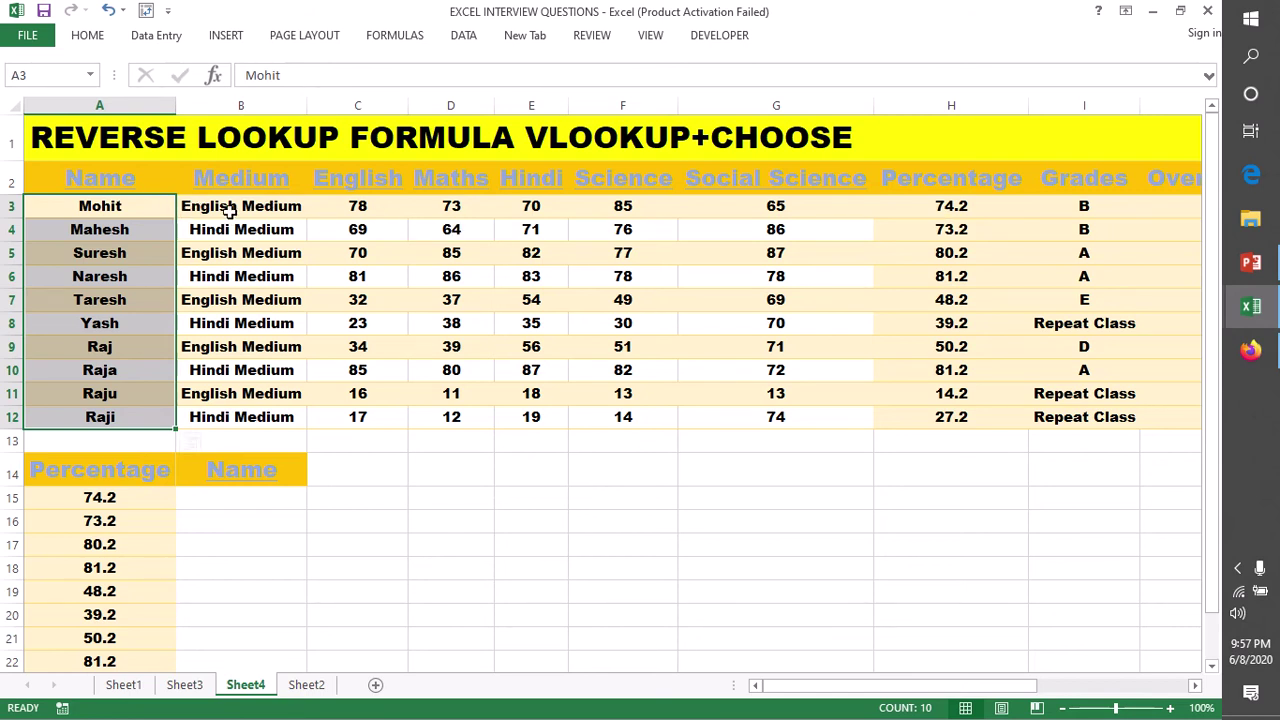
left_click_drag(215, 207, 1114, 424)
left_click(474, 590)
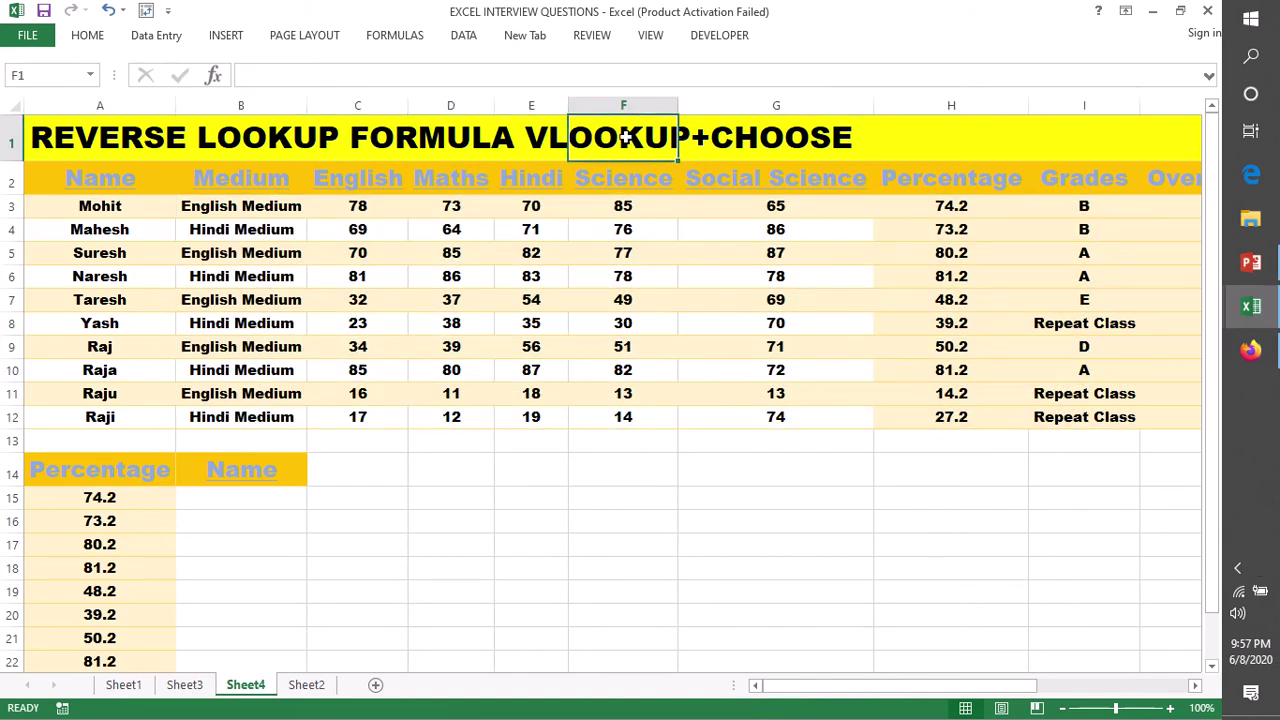
left_click_drag(1035, 214, 133, 200)
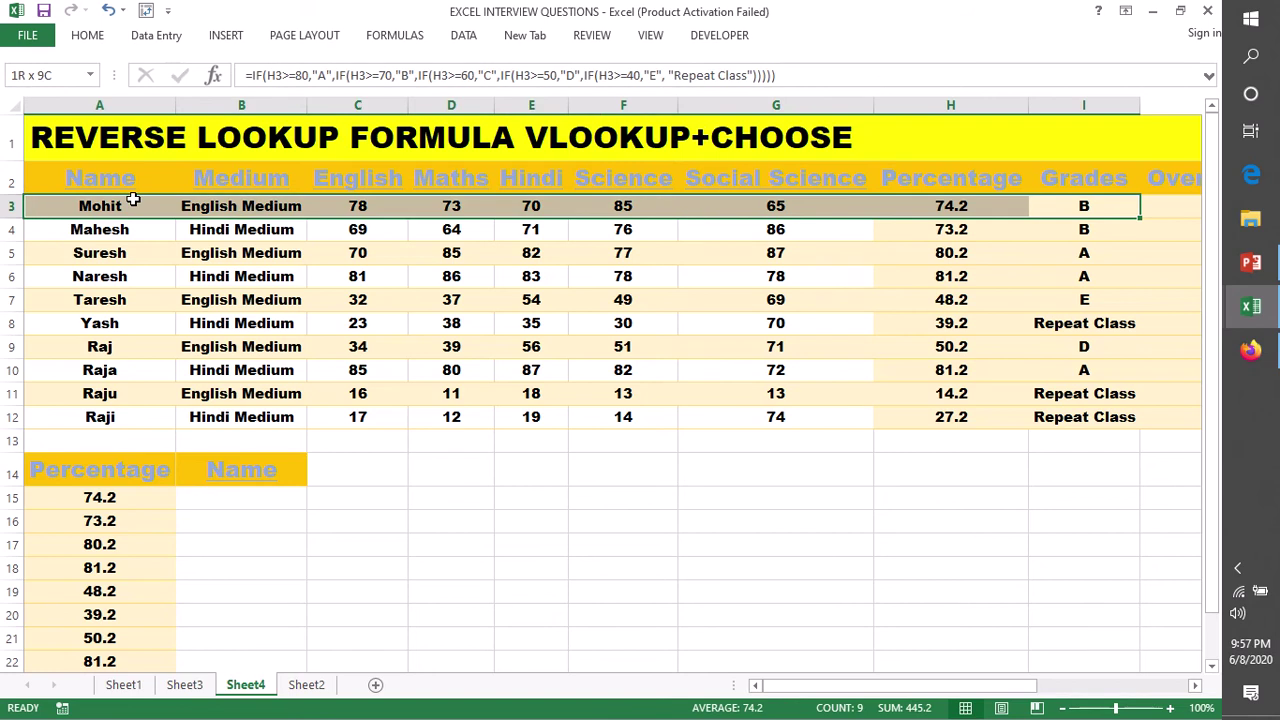
left_click(483, 496)
scroll(509, 426, "down", 1)
scroll(505, 421, "up", 1)
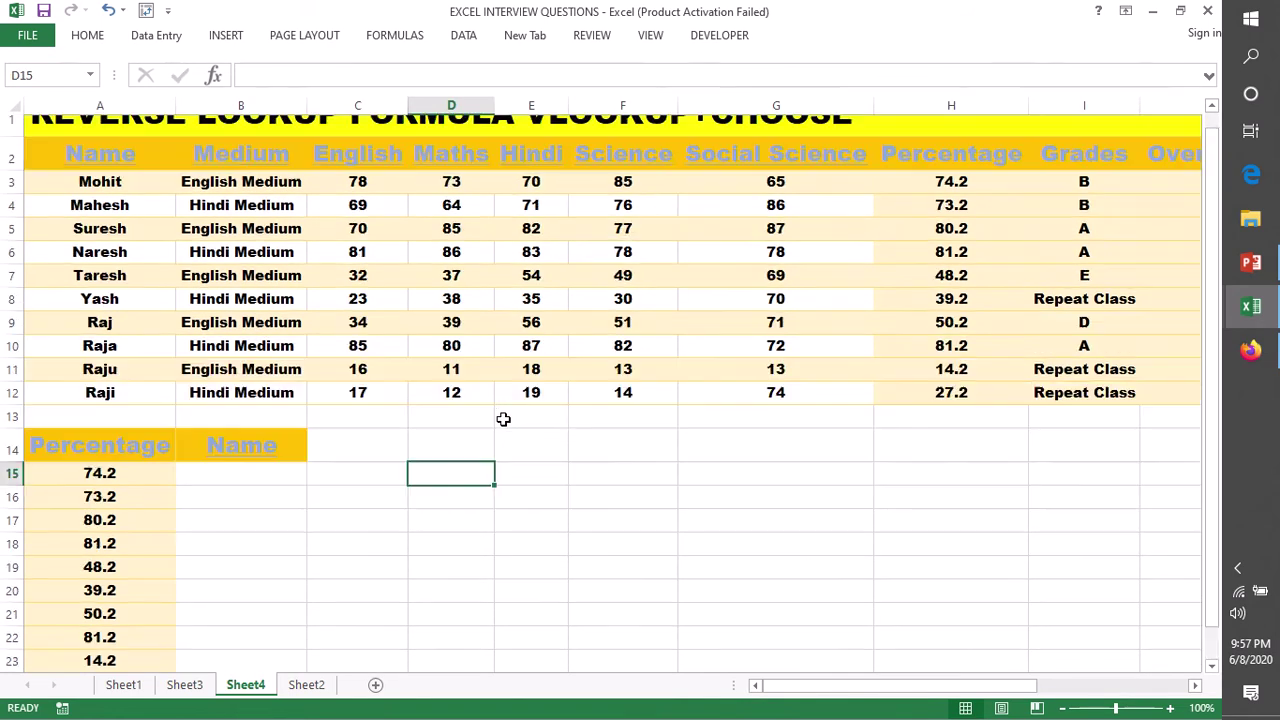
Step: Start a VLOOKUP formula in cell B15 with the percentage in A15 as its lookup value
left_click(213, 500)
double_click(214, 501)
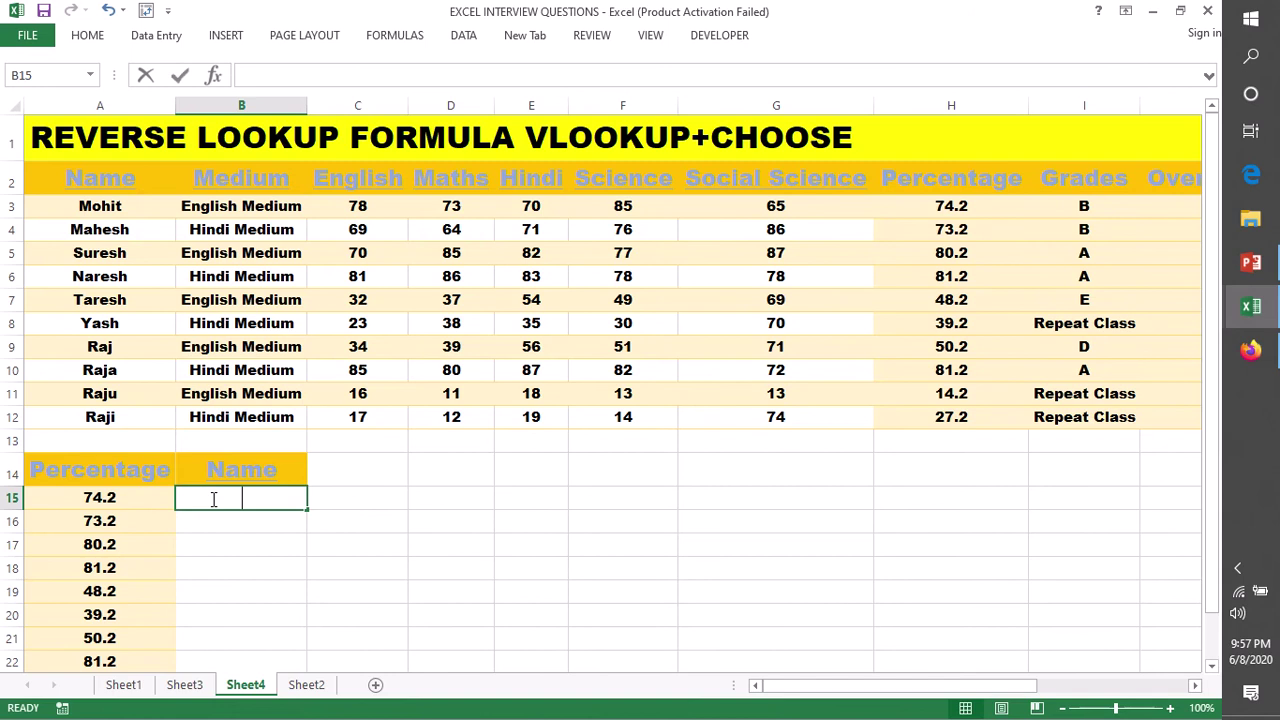
type("=")
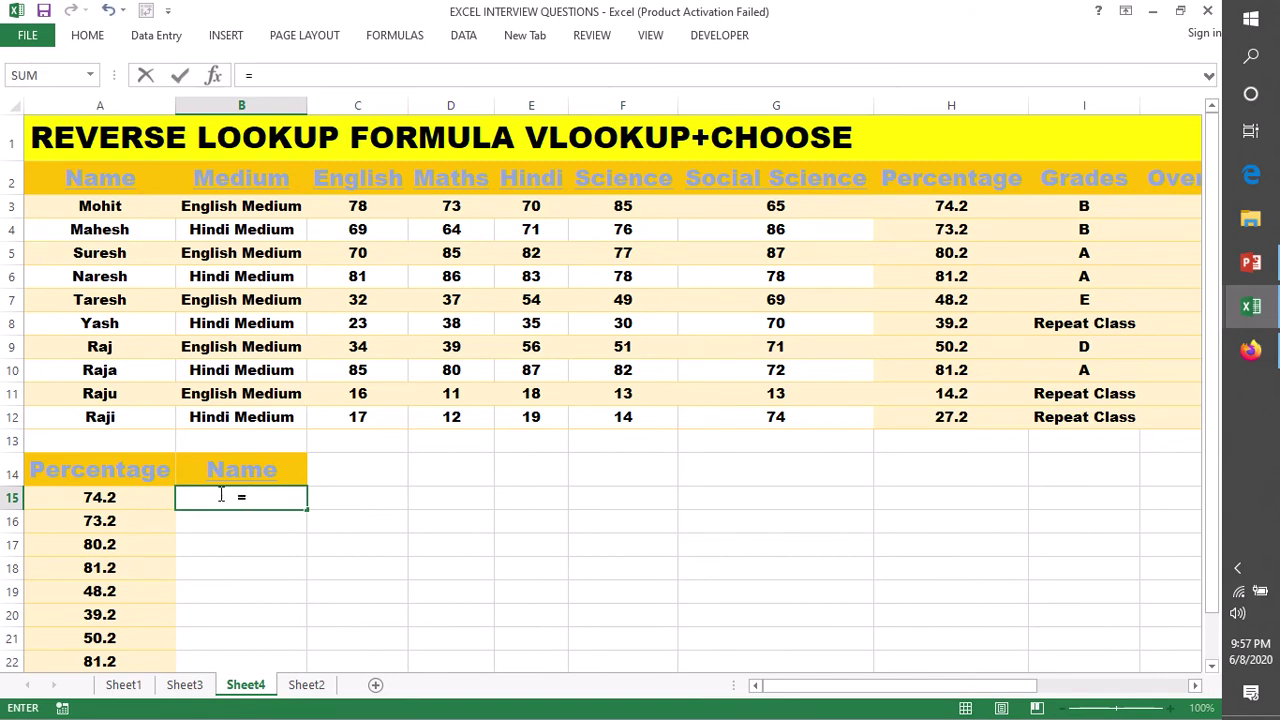
type("VLOOKUP(")
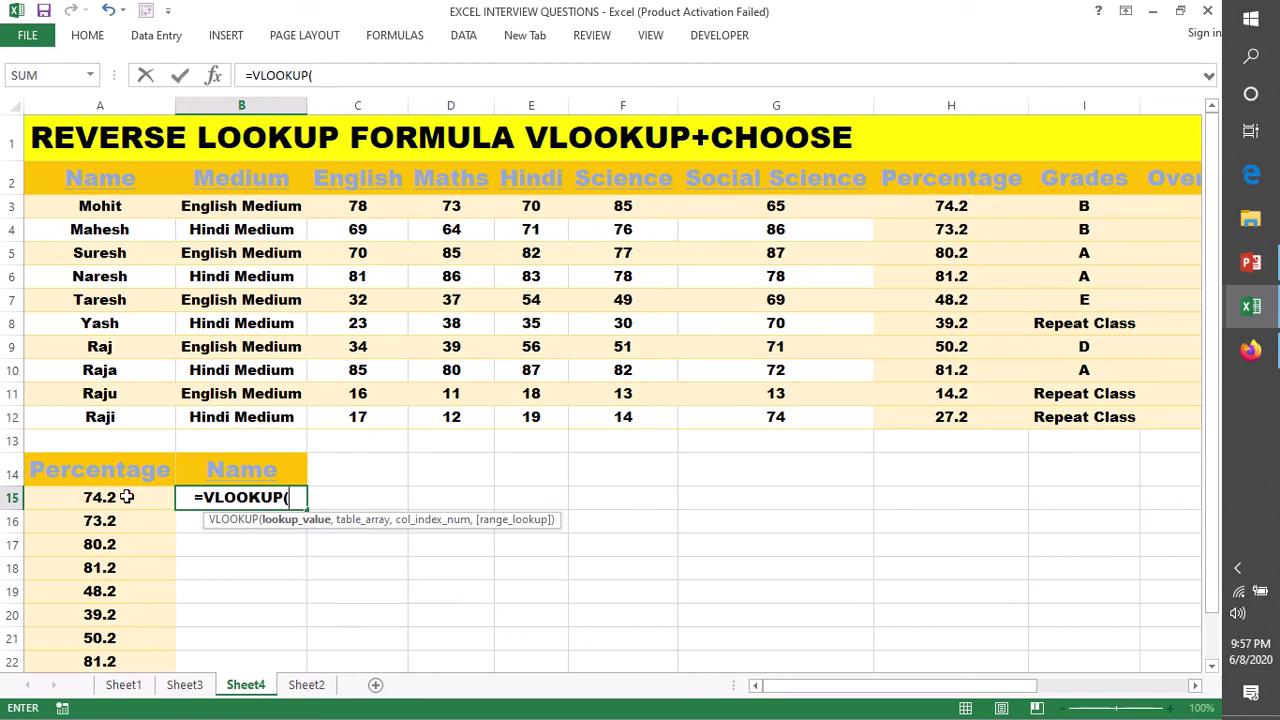
left_click(127, 497)
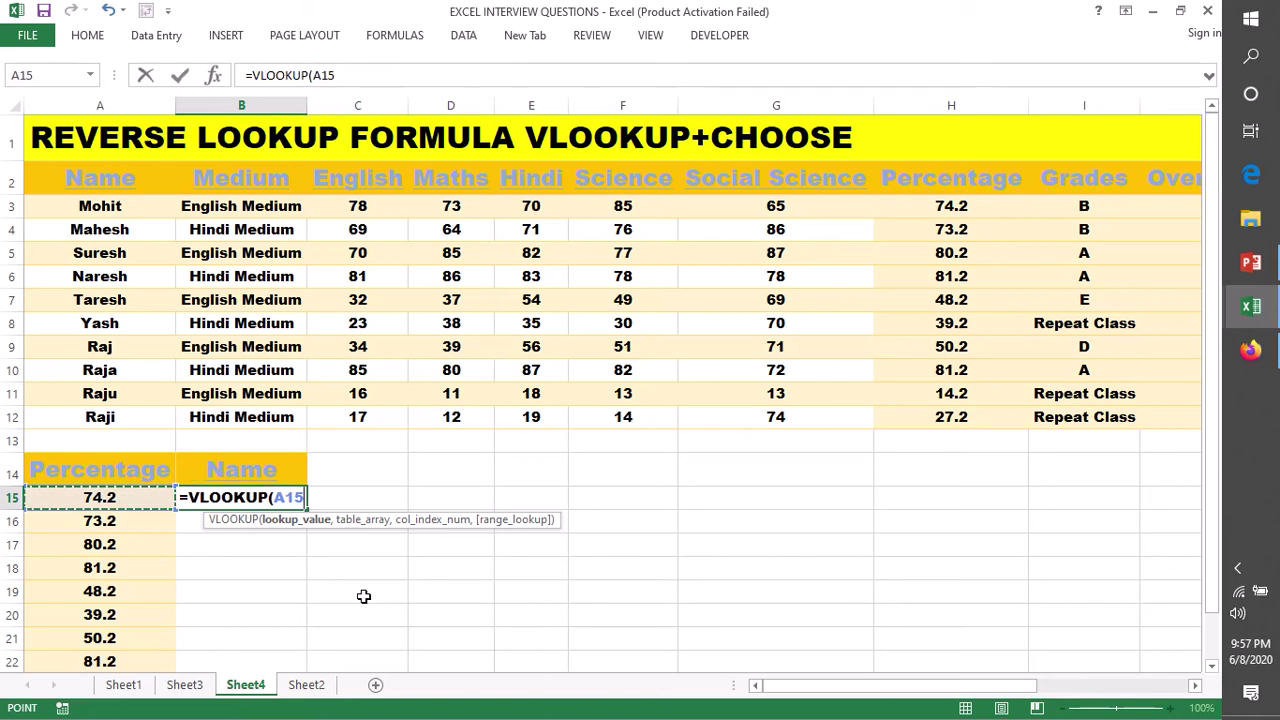
type(",")
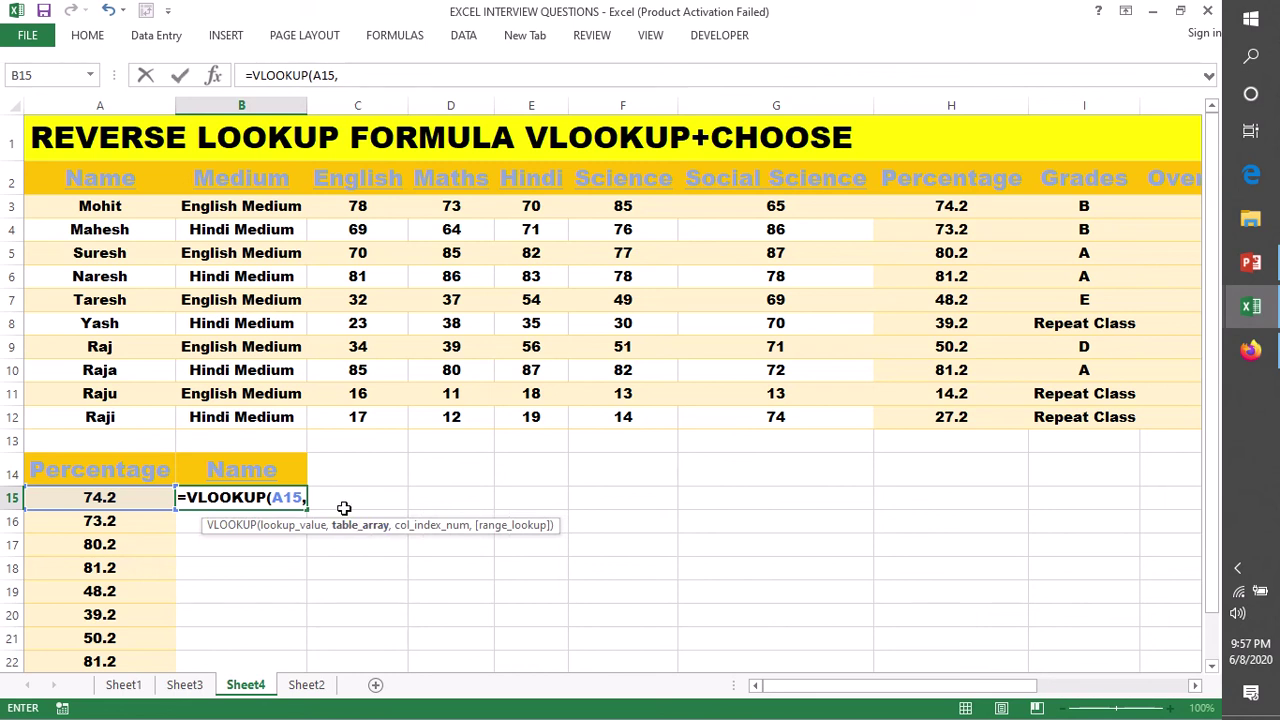
Step: Nest a CHOOSE function with the index array {1,2} as the VLOOKUP's table array in B15
left_click(303, 497)
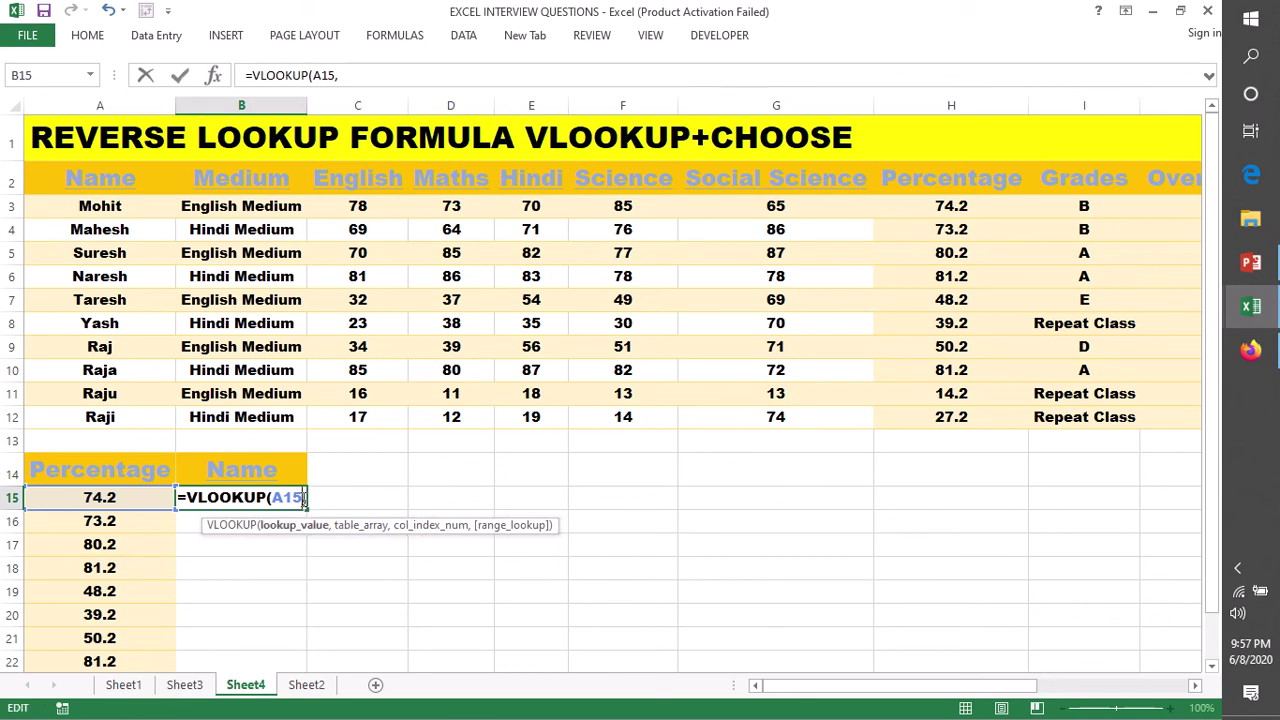
double_click(302, 497)
left_click(307, 497)
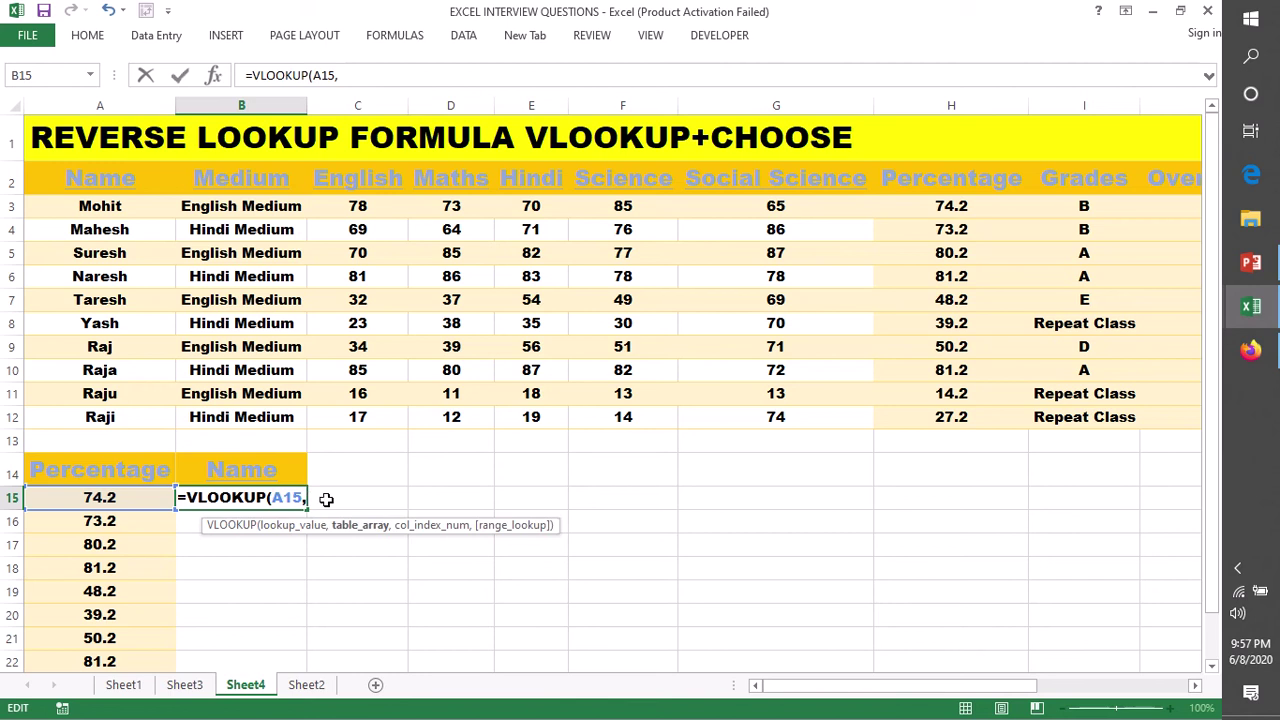
type("C")
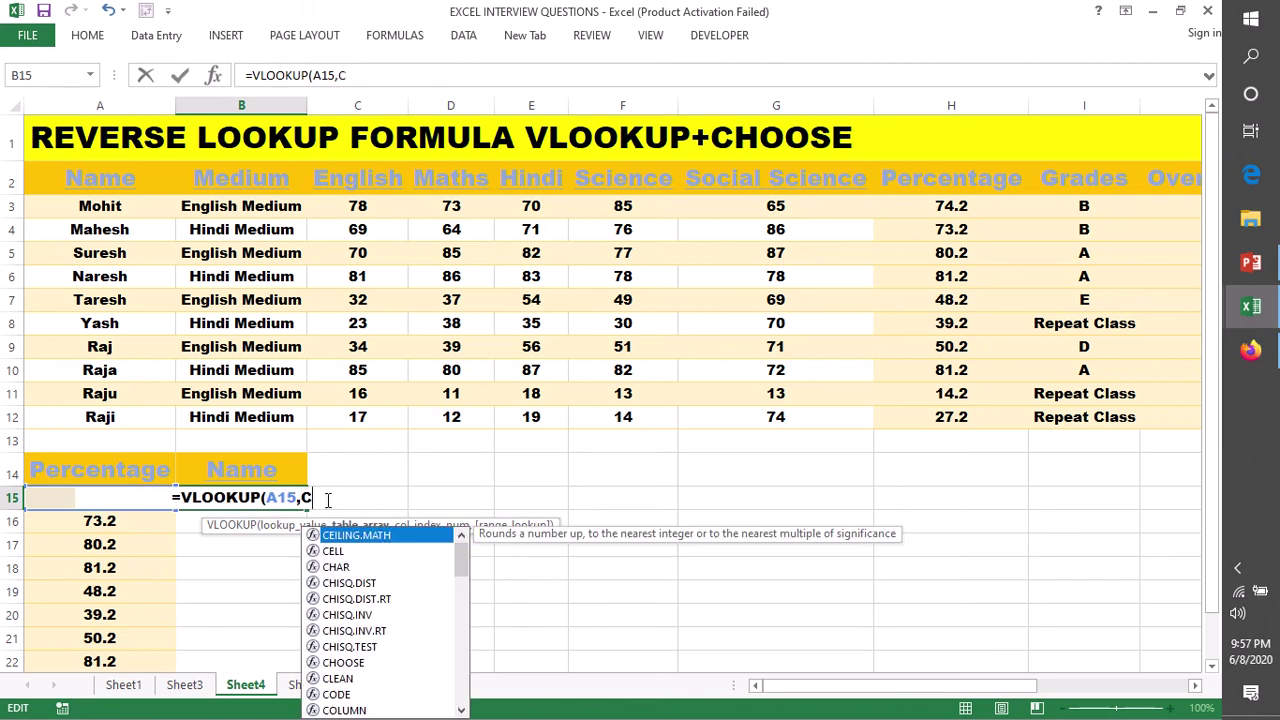
type("HOO")
key("Tab")
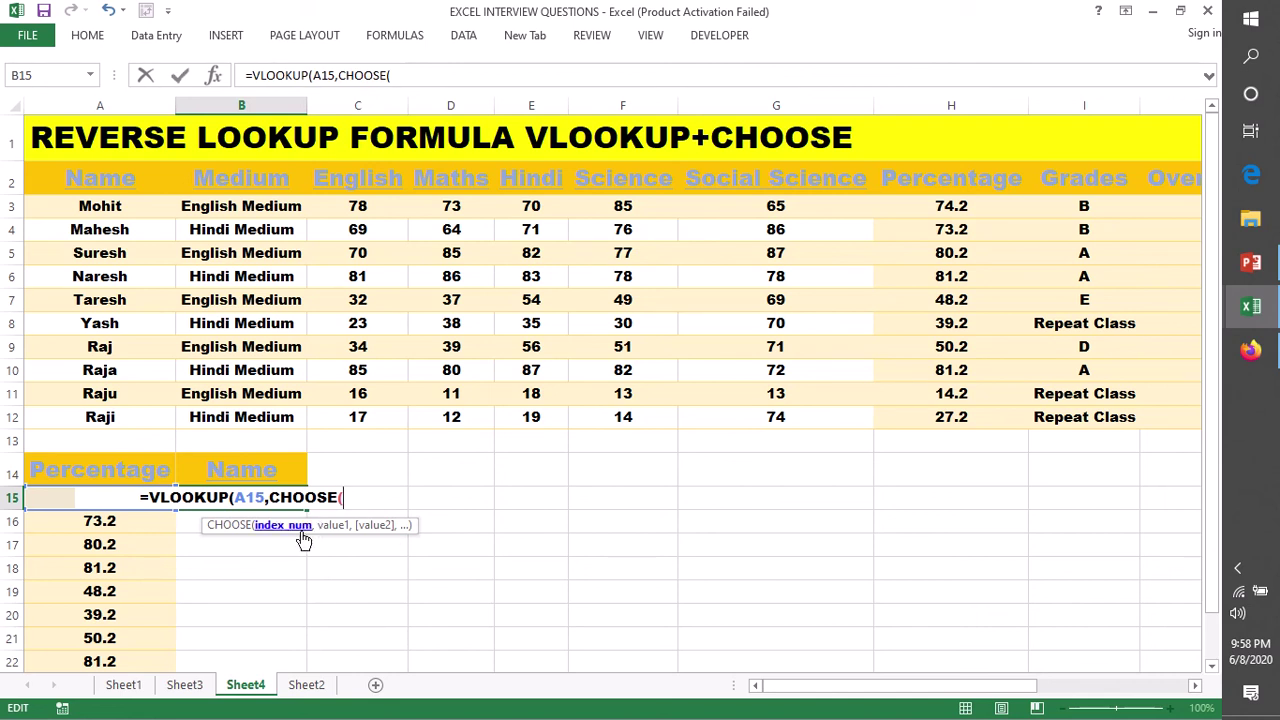
type("{")
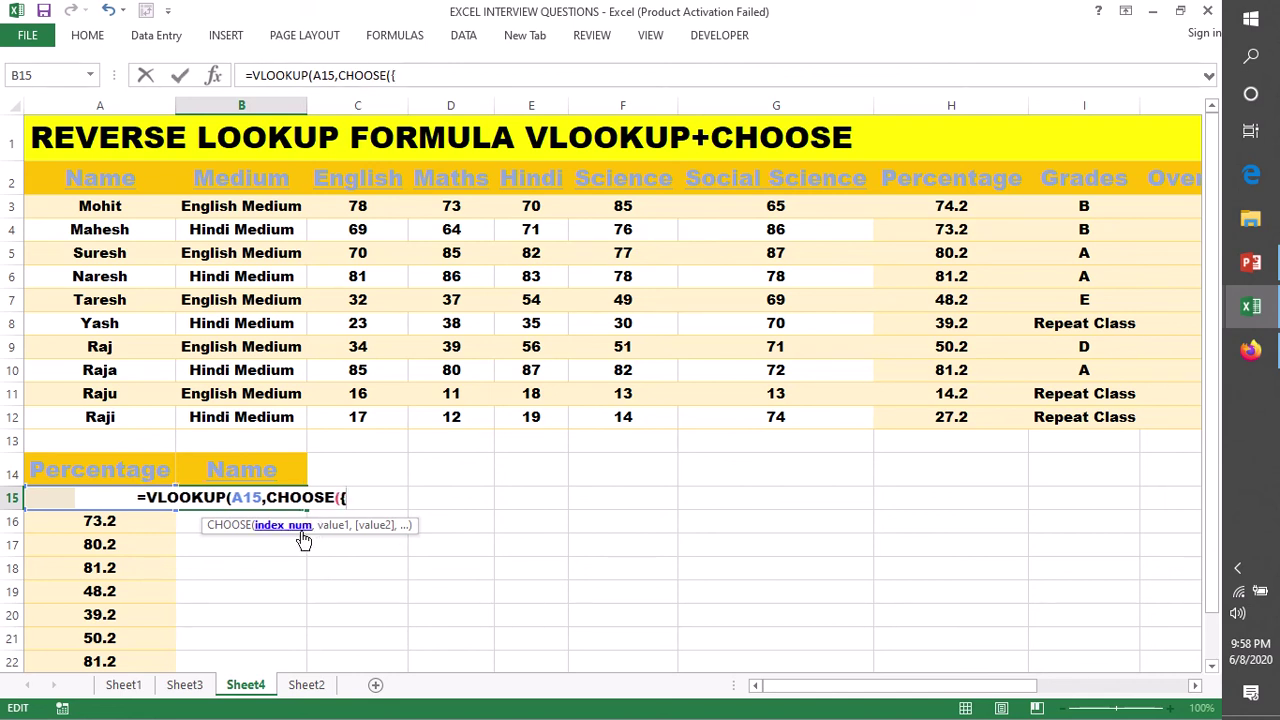
type("1")
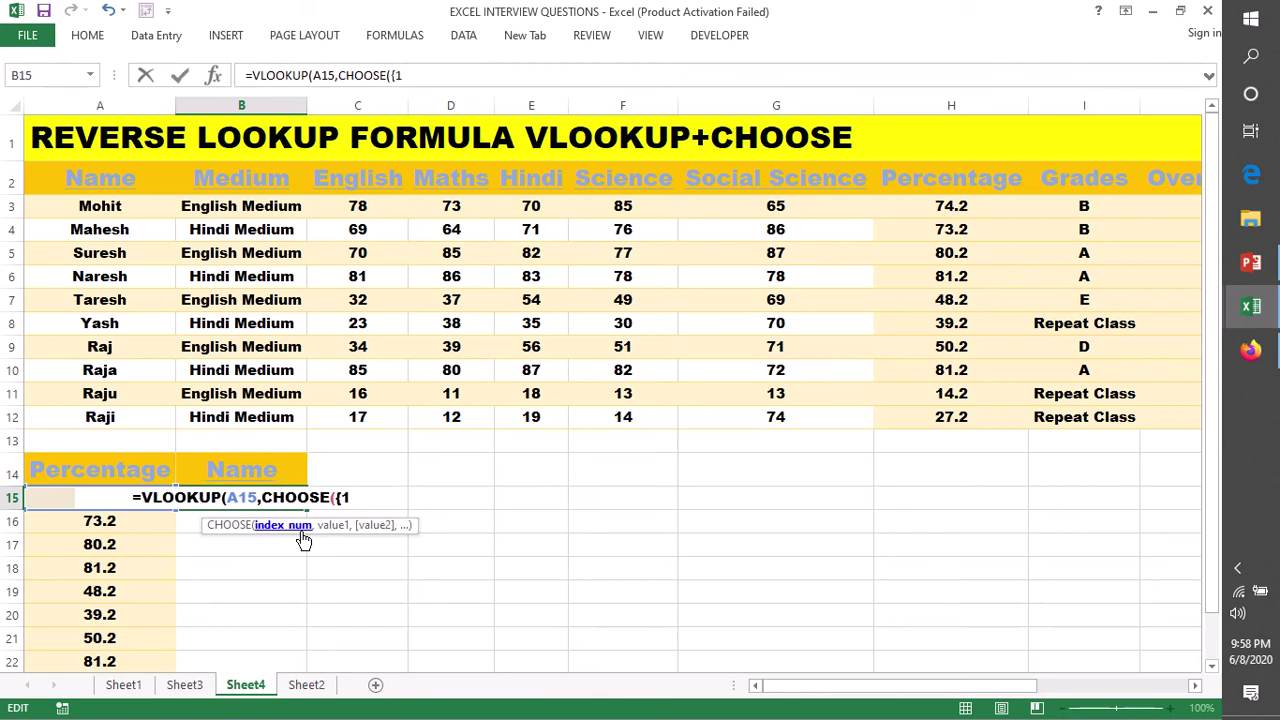
type(",")
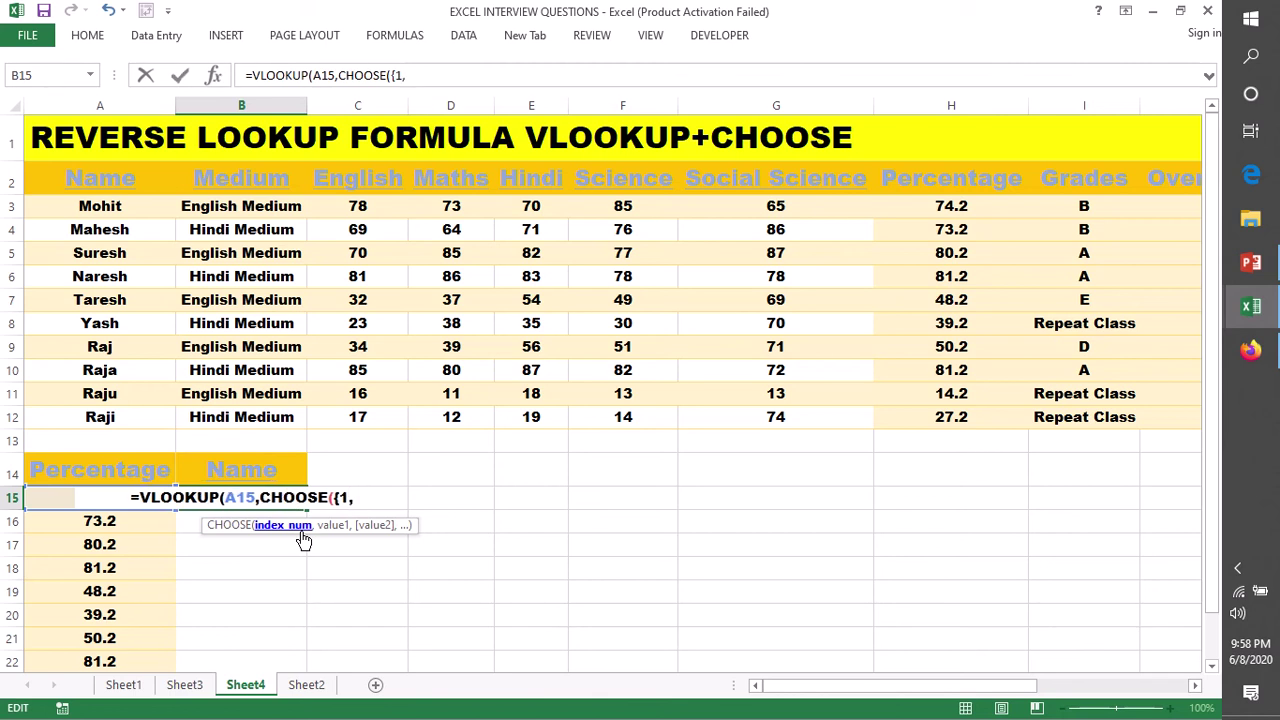
type("2")
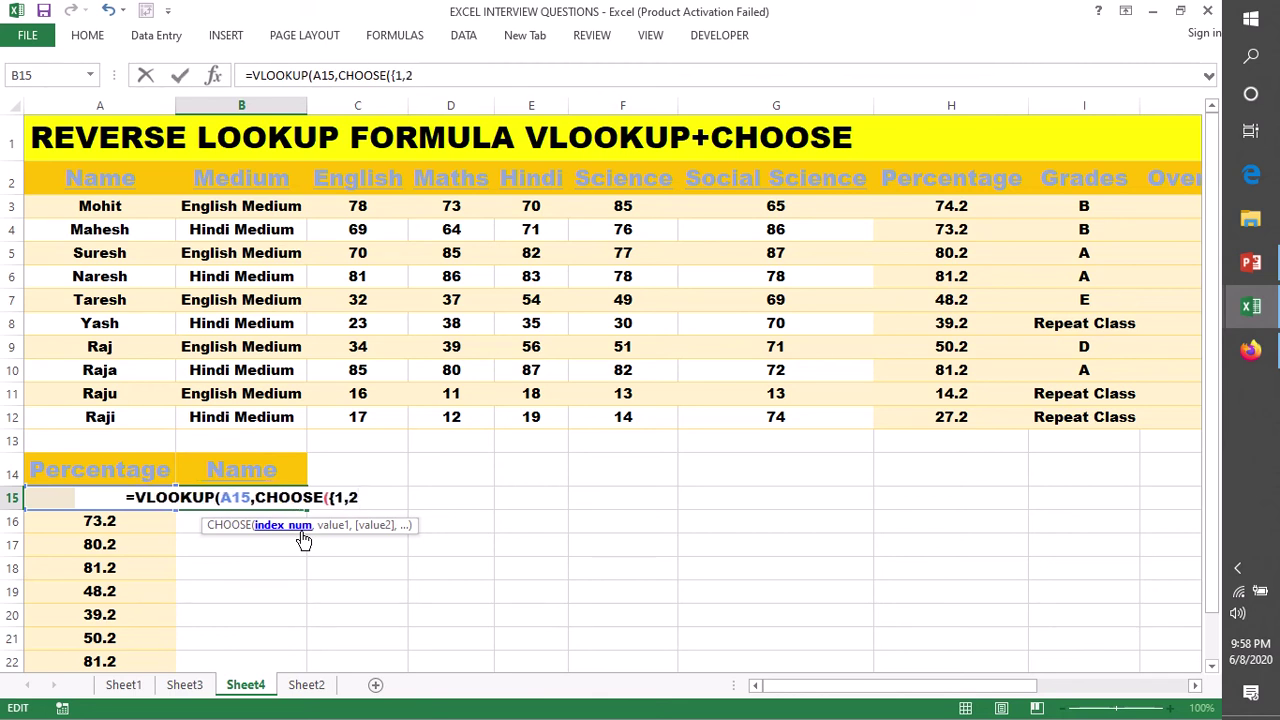
type("}")
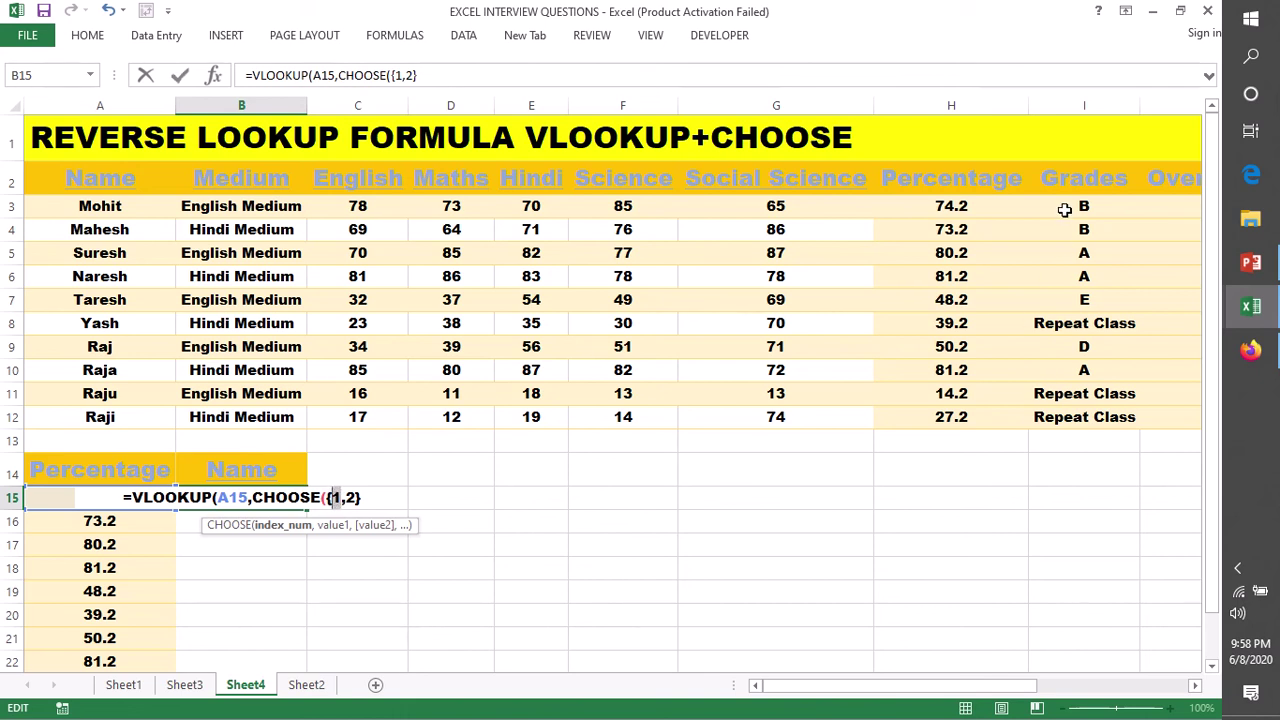
key("Return")
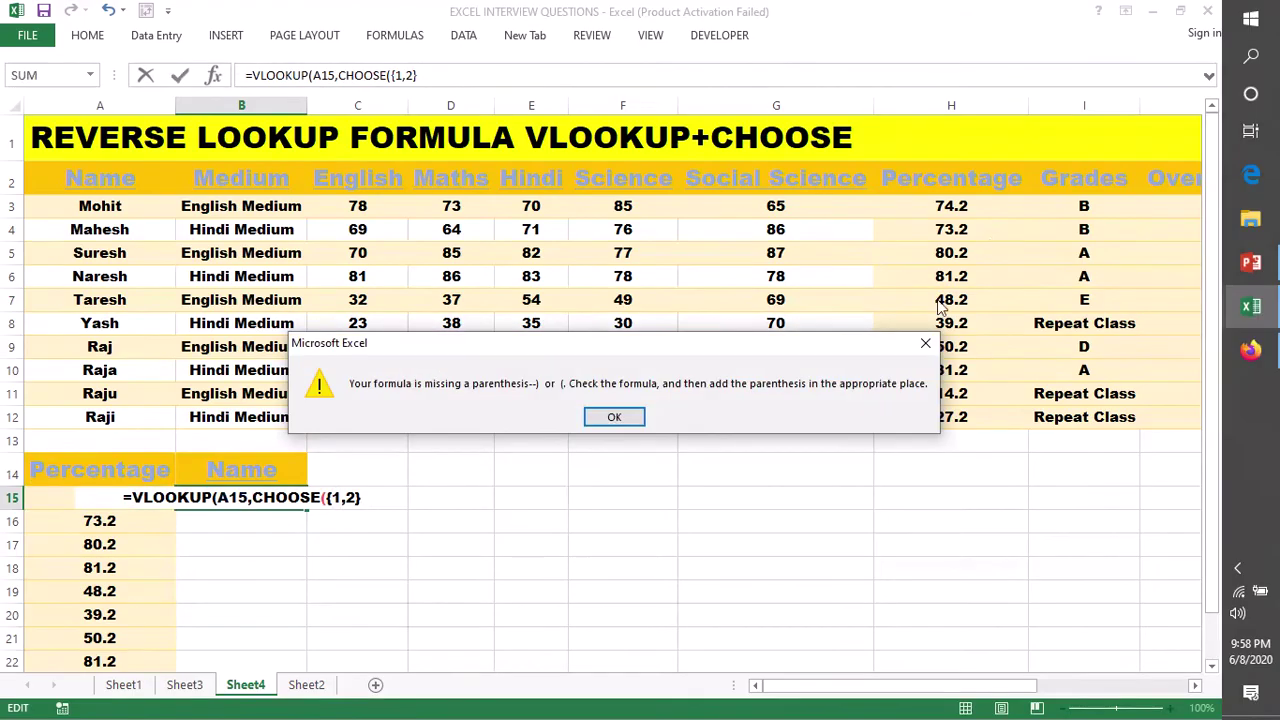
left_click(614, 418)
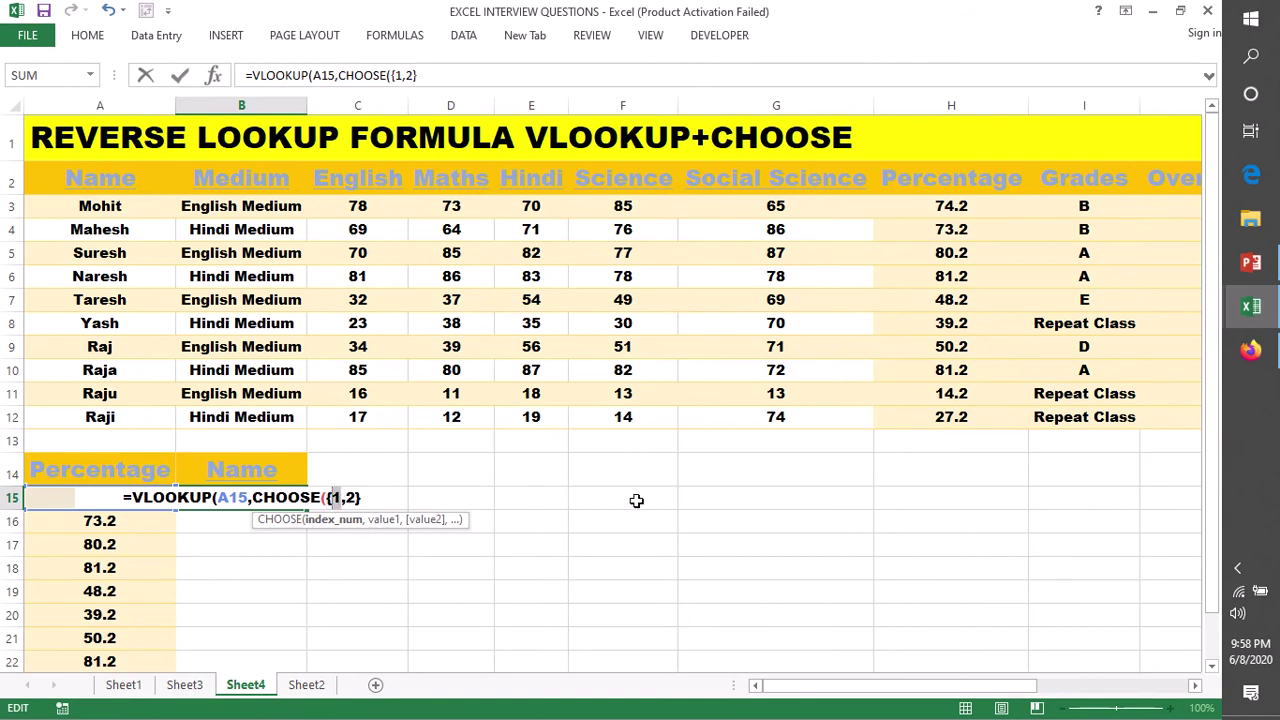
key("super+plus")
key("Return")
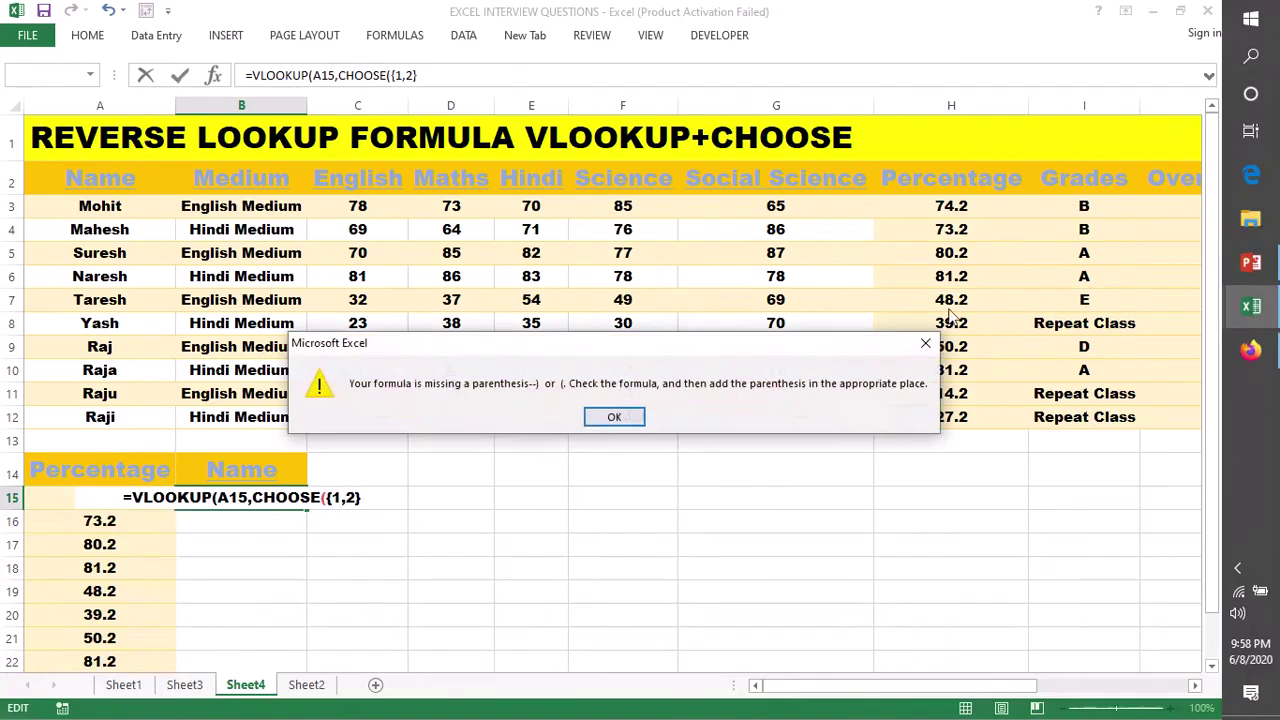
left_click(626, 417)
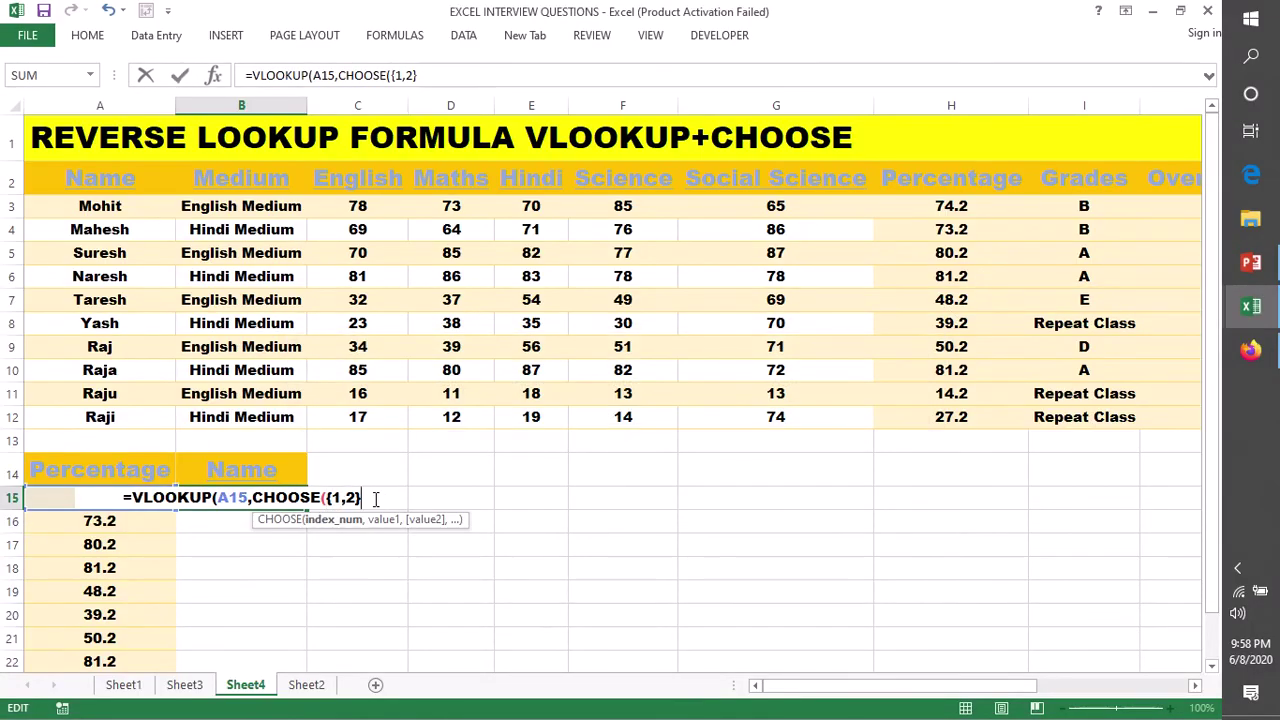
Step: Supply the percentages H3:H12 as CHOOSE's first value and the names A3:A12 as its second value
type(",")
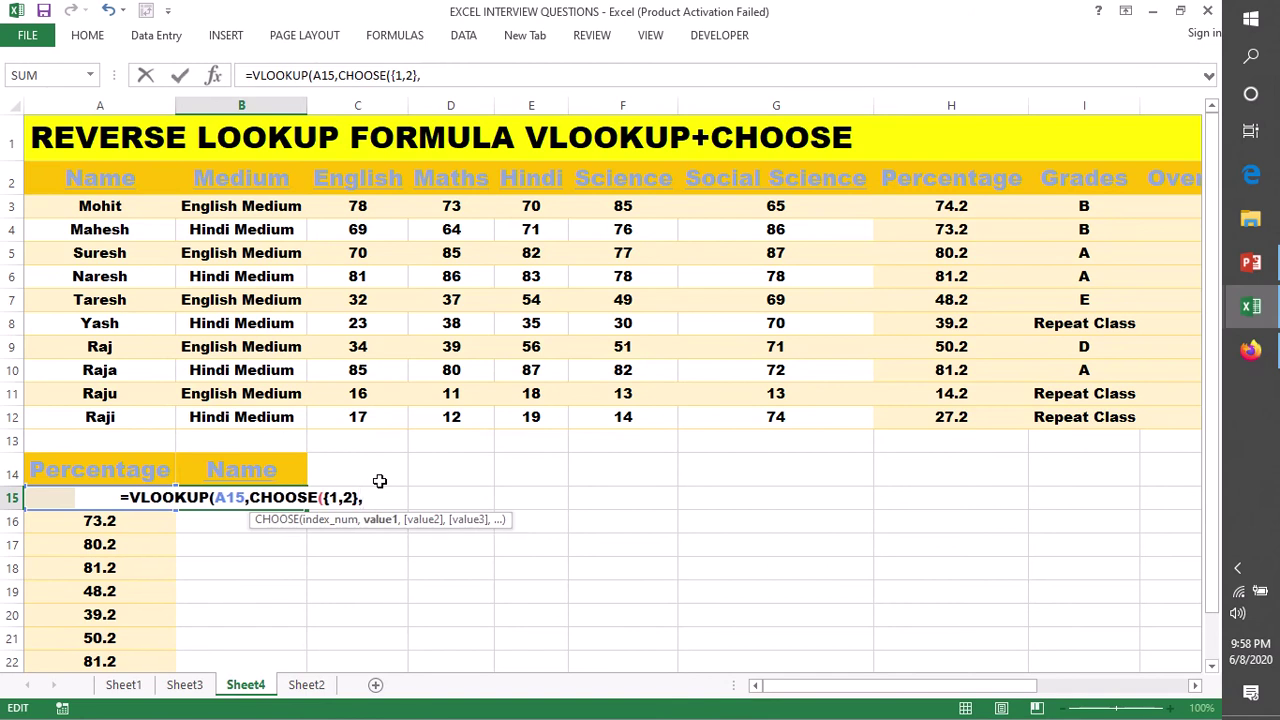
left_click_drag(980, 206, 978, 414)
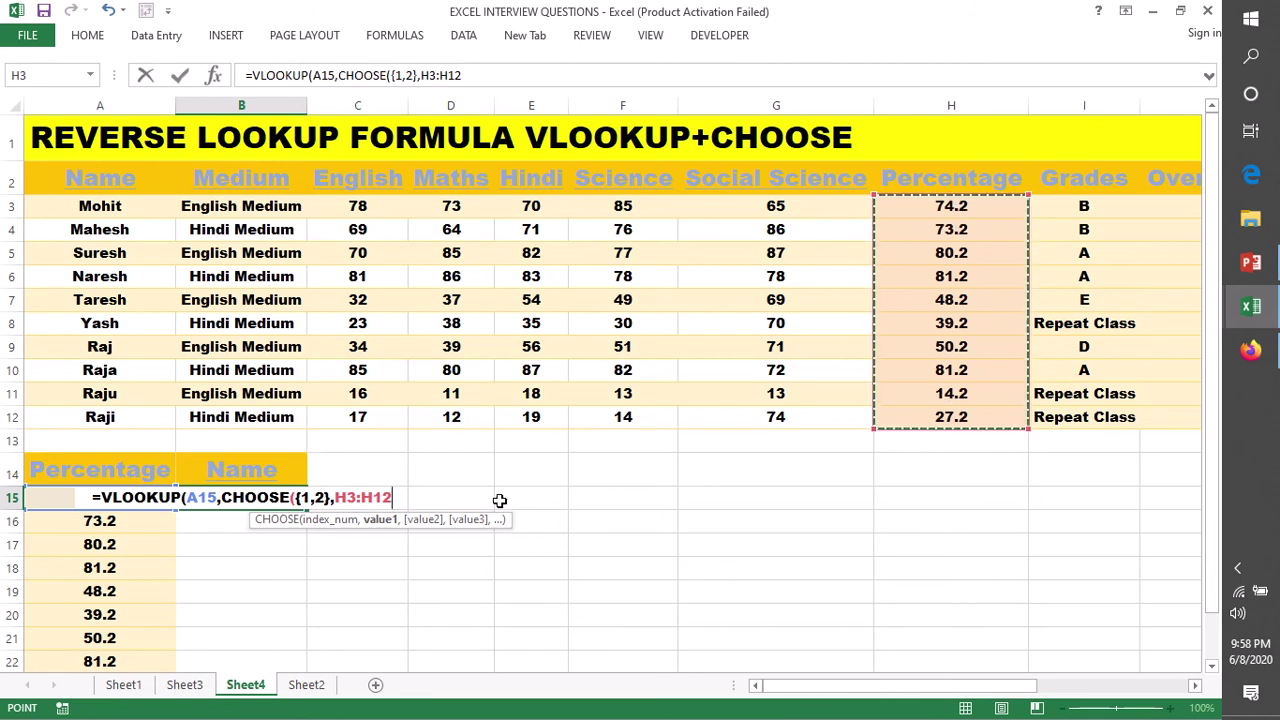
type(",")
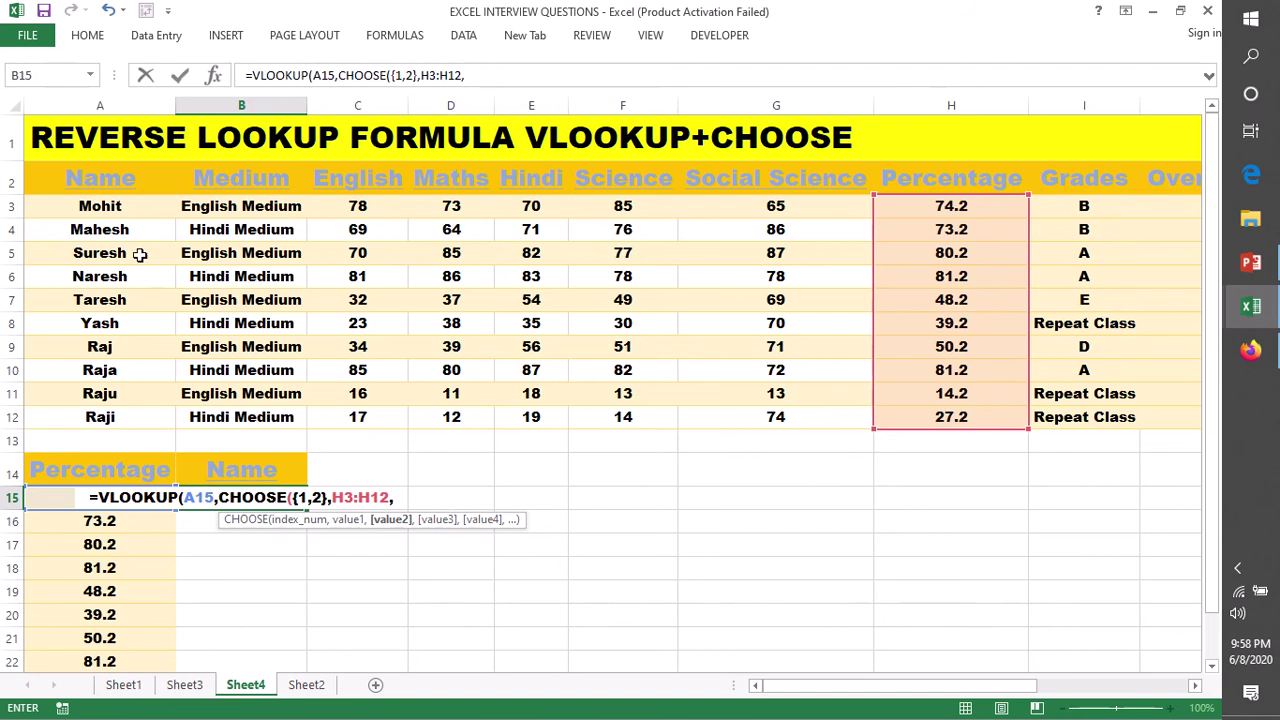
left_click_drag(135, 203, 137, 415)
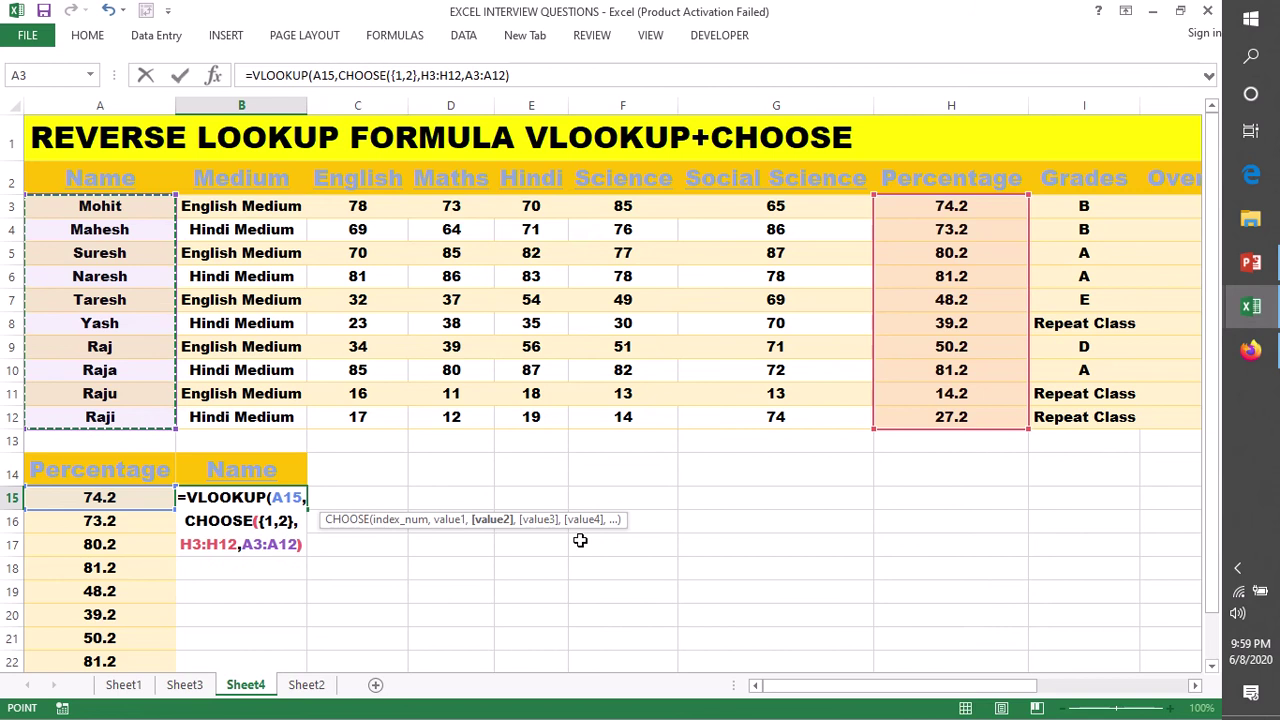
Step: Complete the B15 VLOOKUP by closing CHOOSE, setting the column index to 2 and the range lookup to 0
type(")")
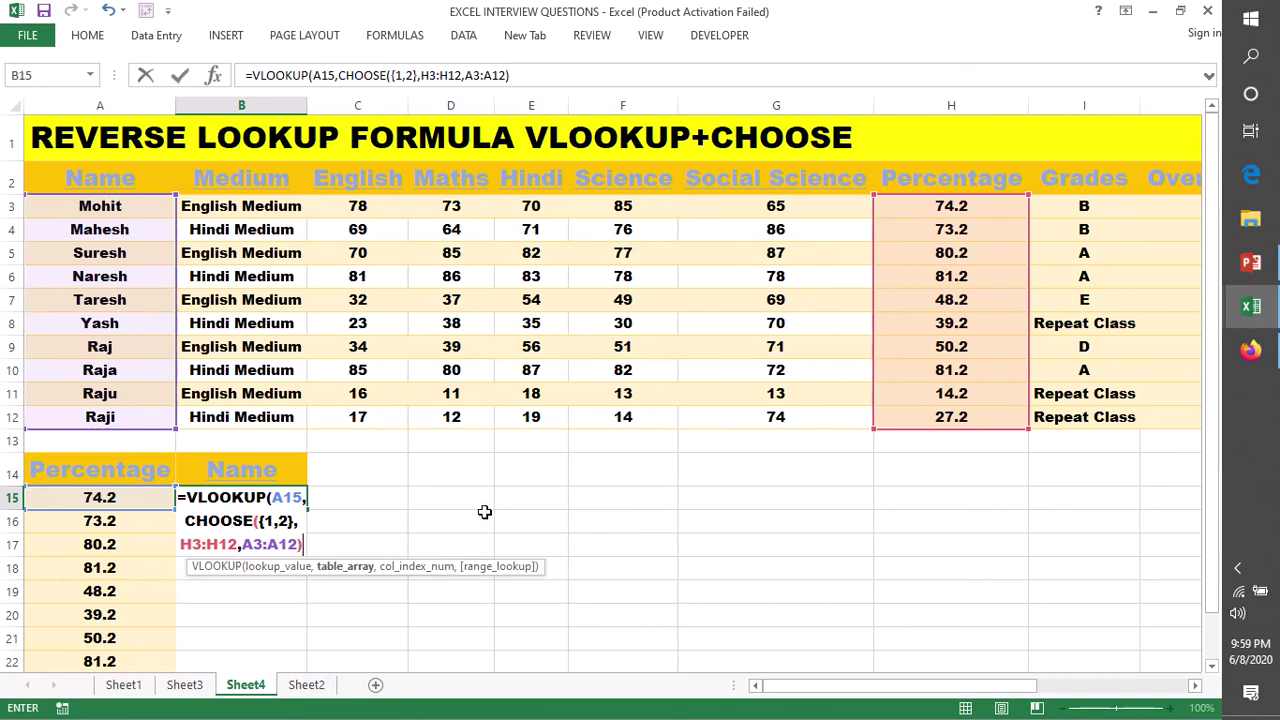
type(",")
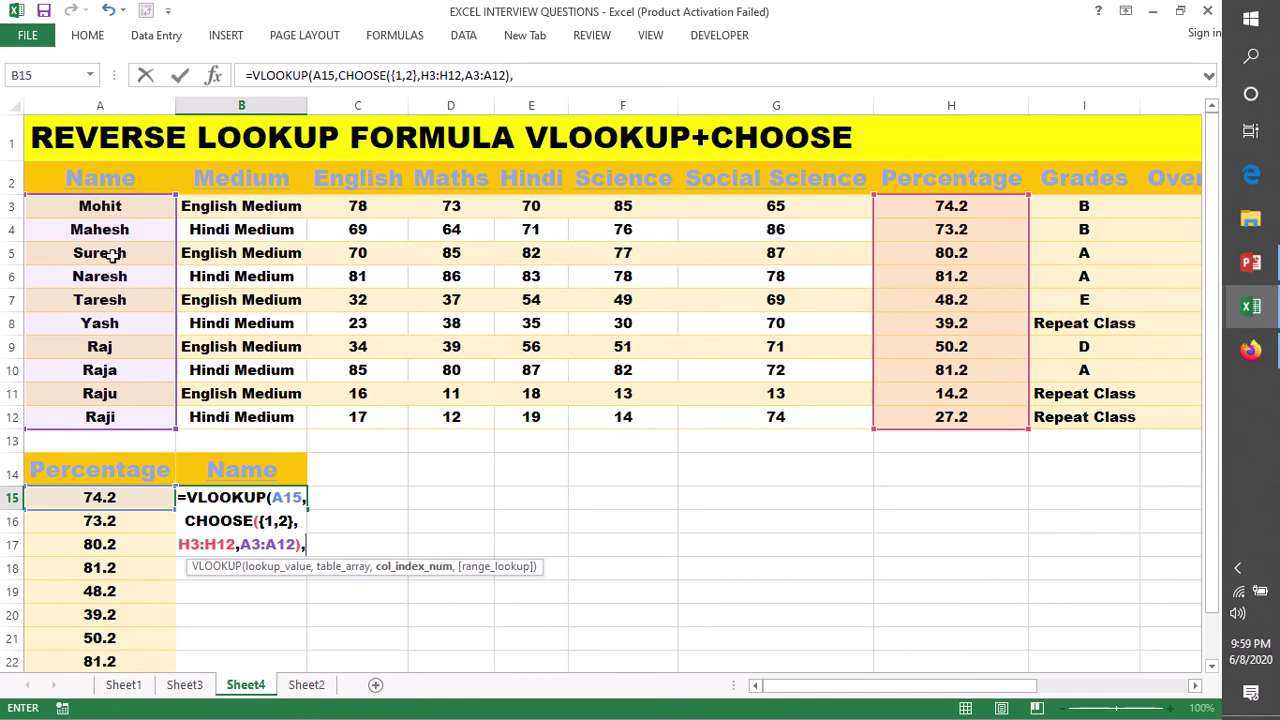
type("2")
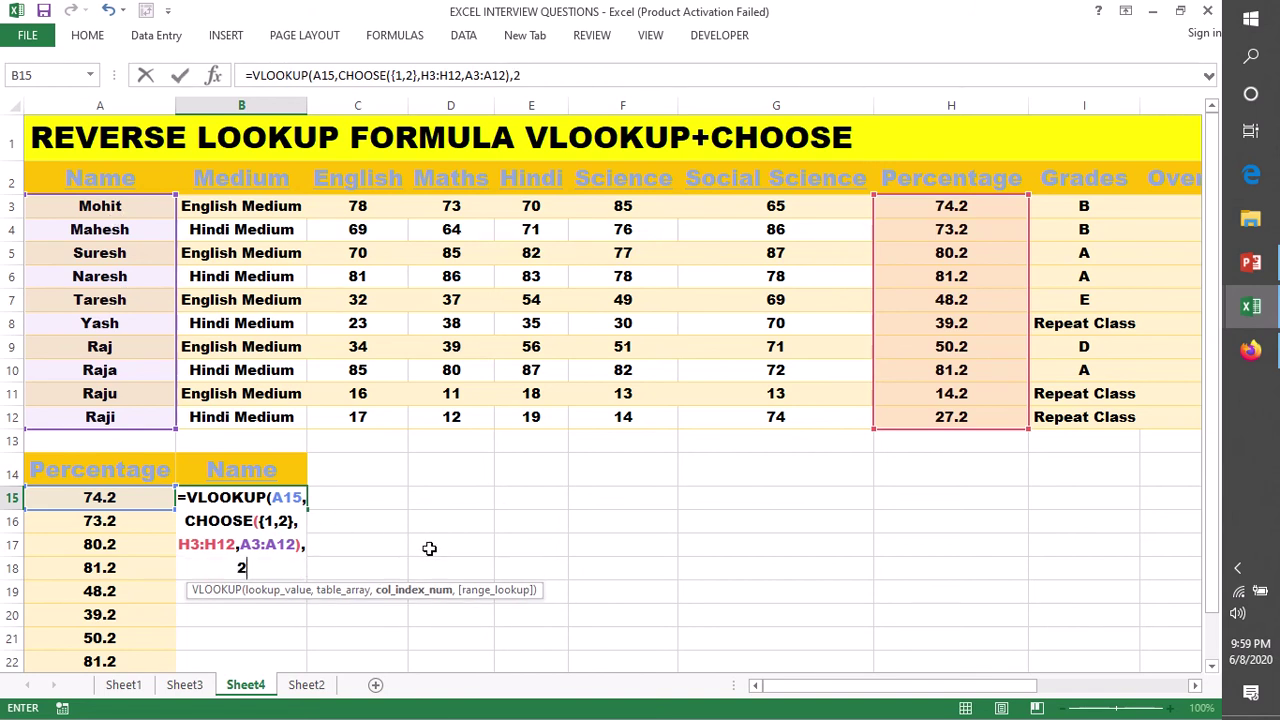
type(",")
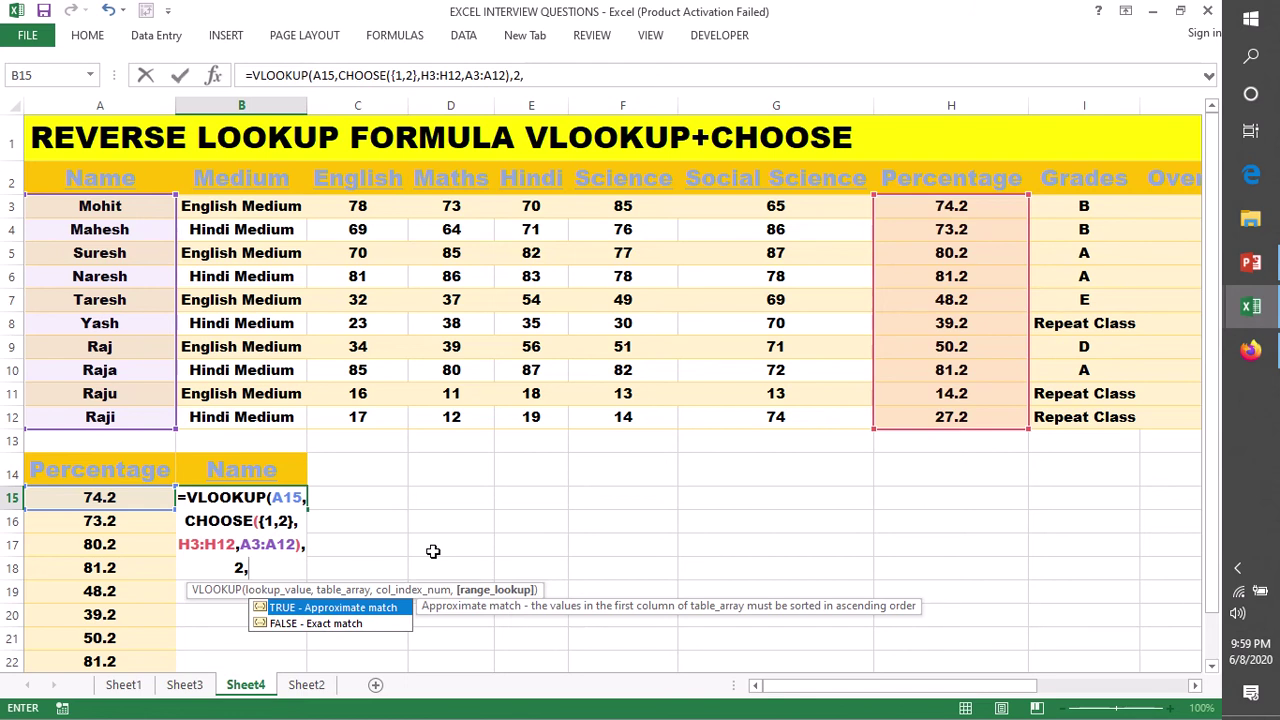
type("0")
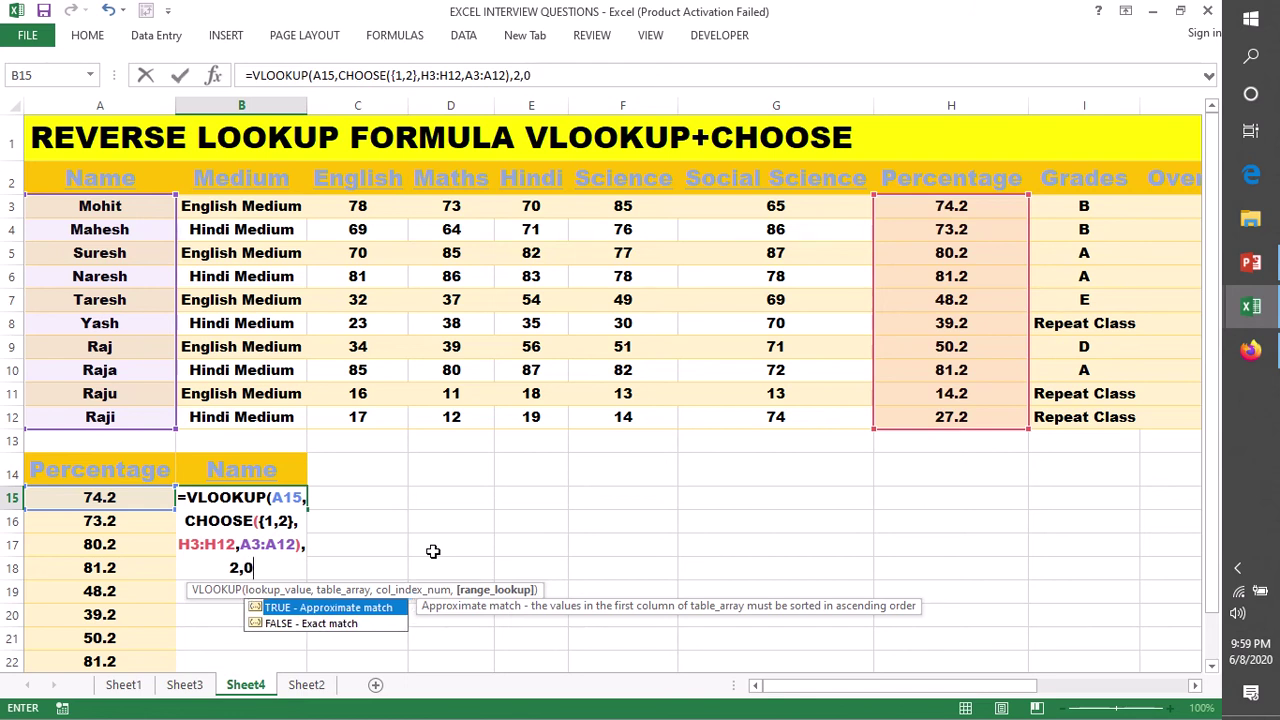
type(")")
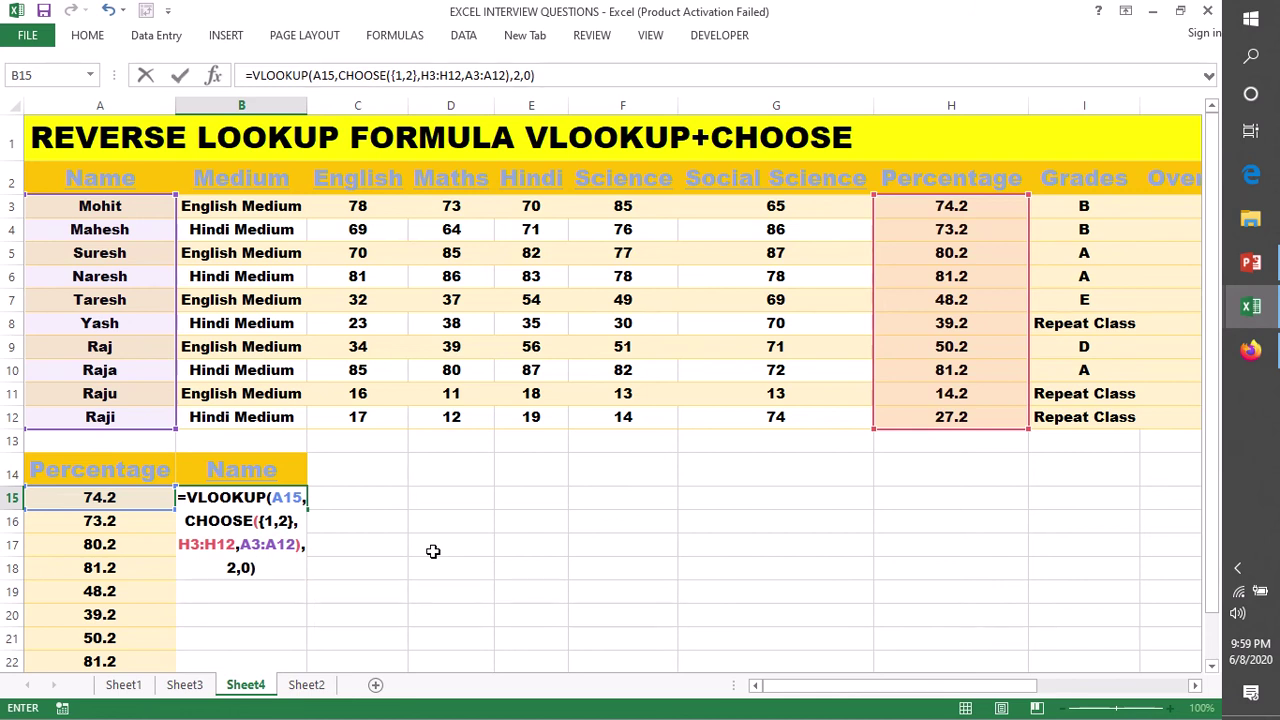
key("Return")
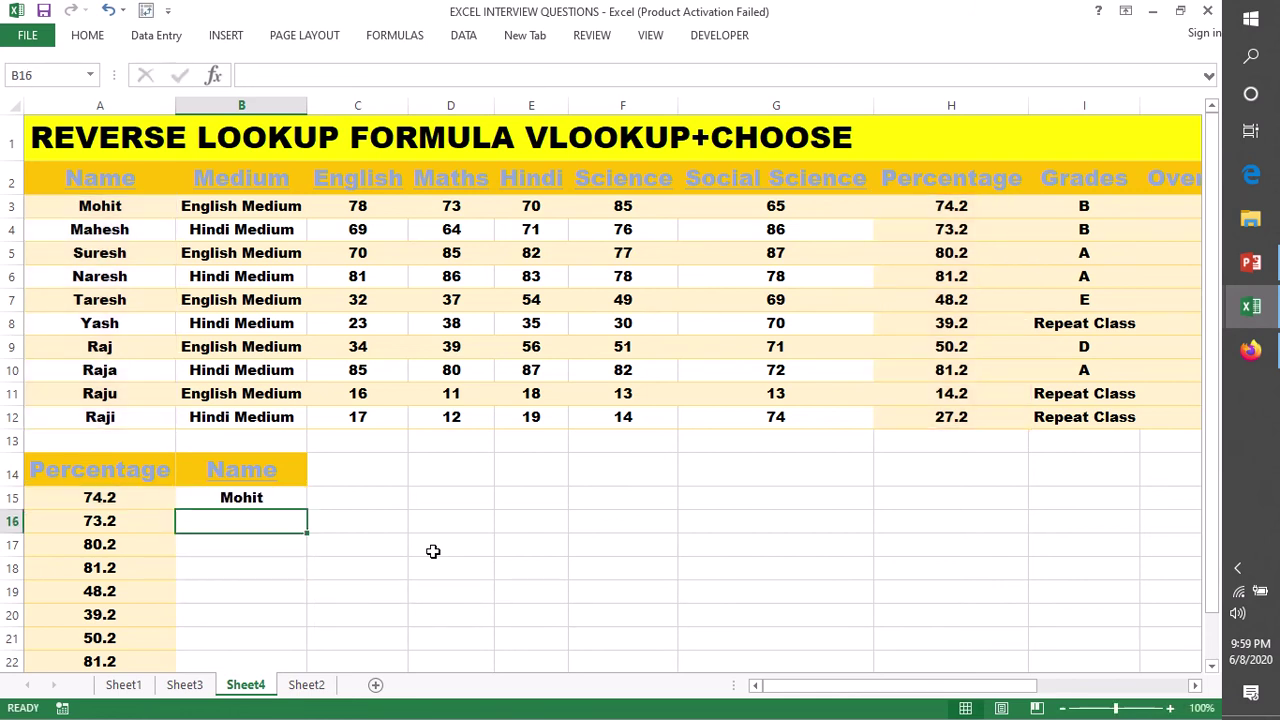
Step: Fill the B15 formula down the lookup table's Name column through row 24
left_click(263, 498)
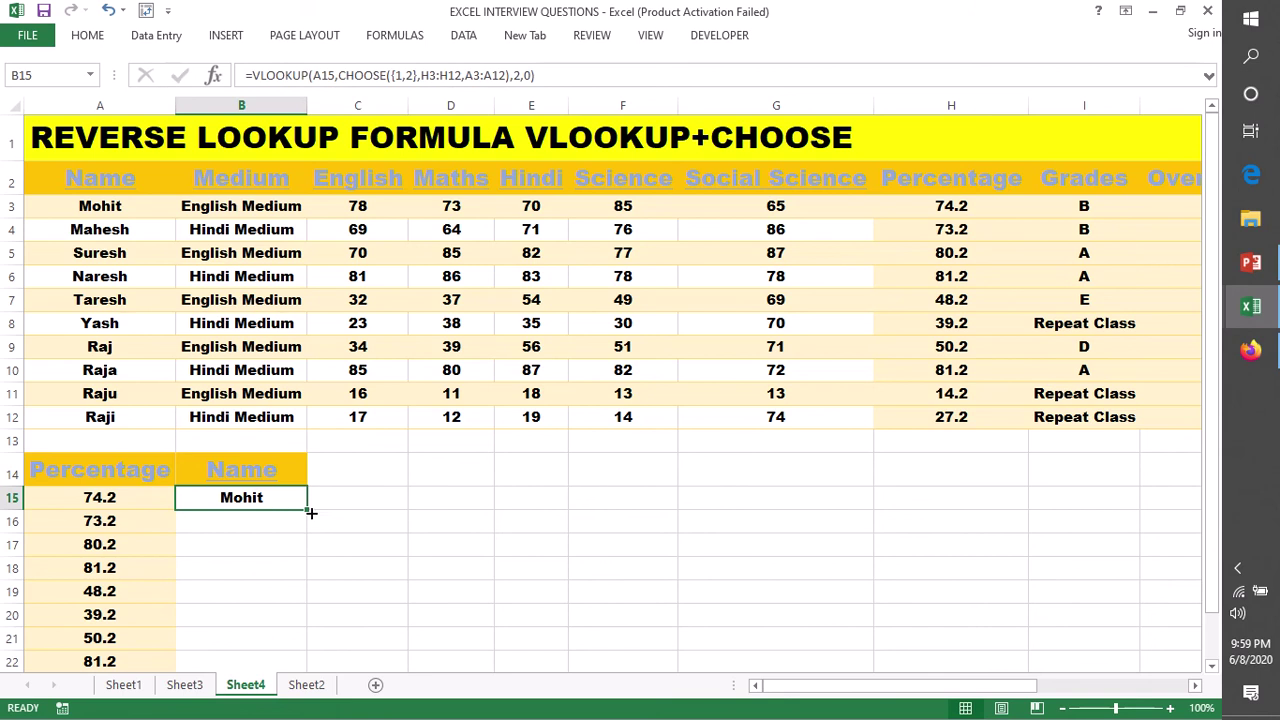
double_click(307, 509)
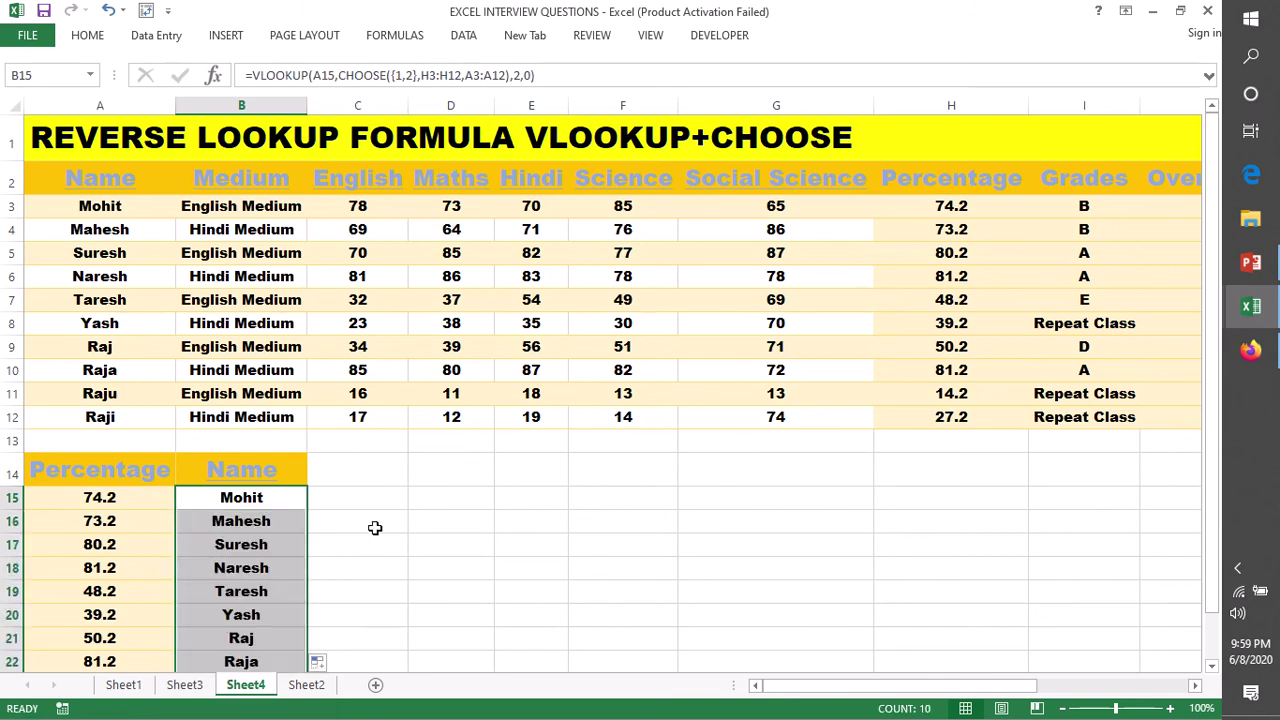
left_click(75, 203)
left_click(906, 210)
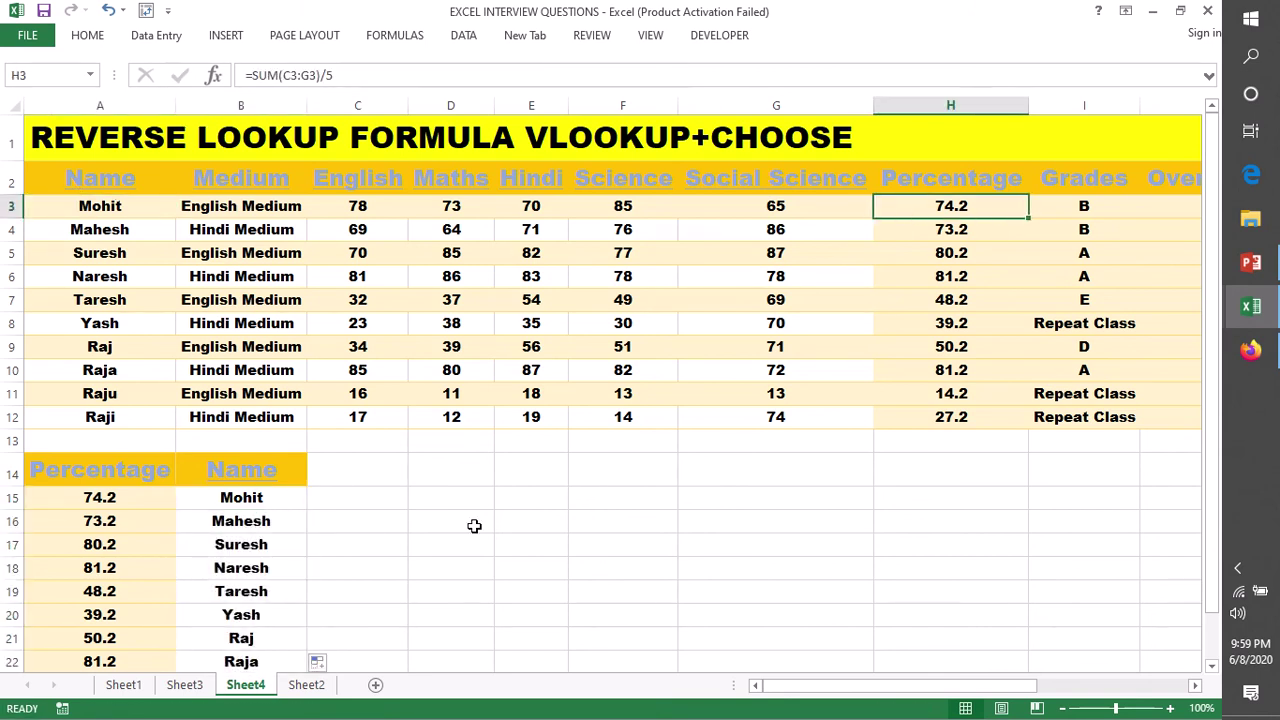
Step: Copy the Grades header from I2 into C14, beside the lookup table's Name header
left_click(335, 476)
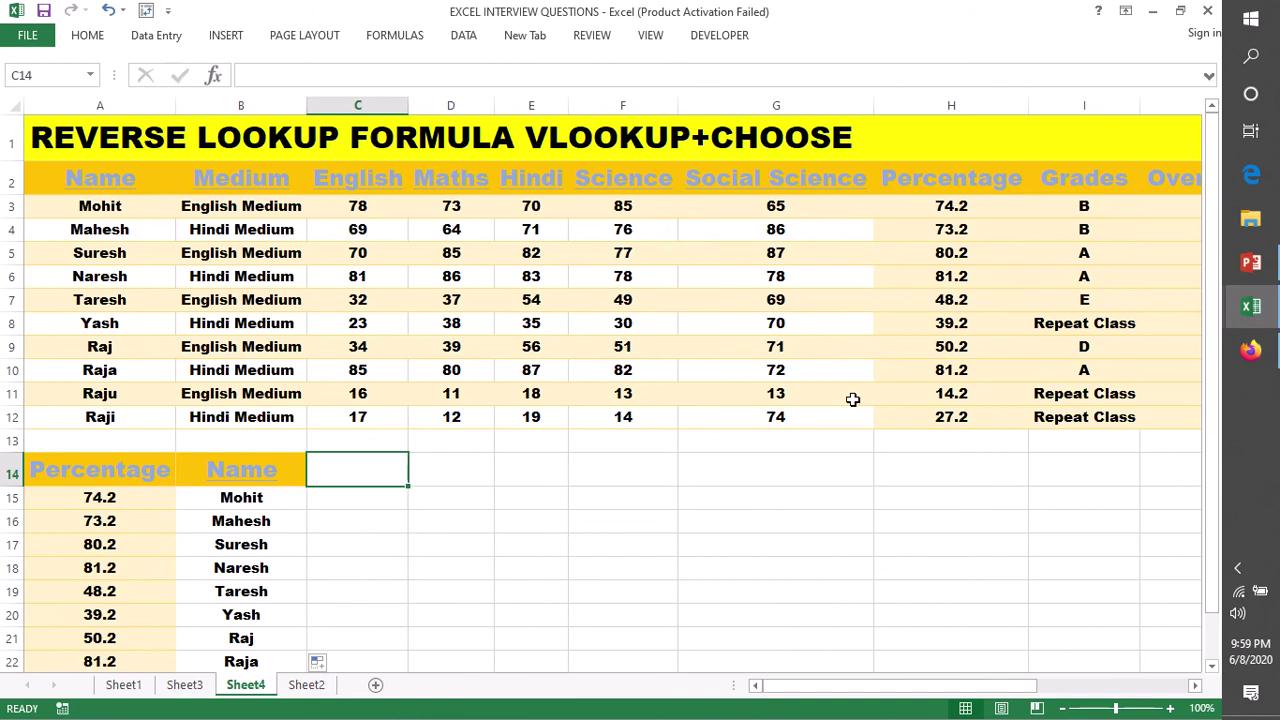
left_click(1116, 177)
key("ctrl+c")
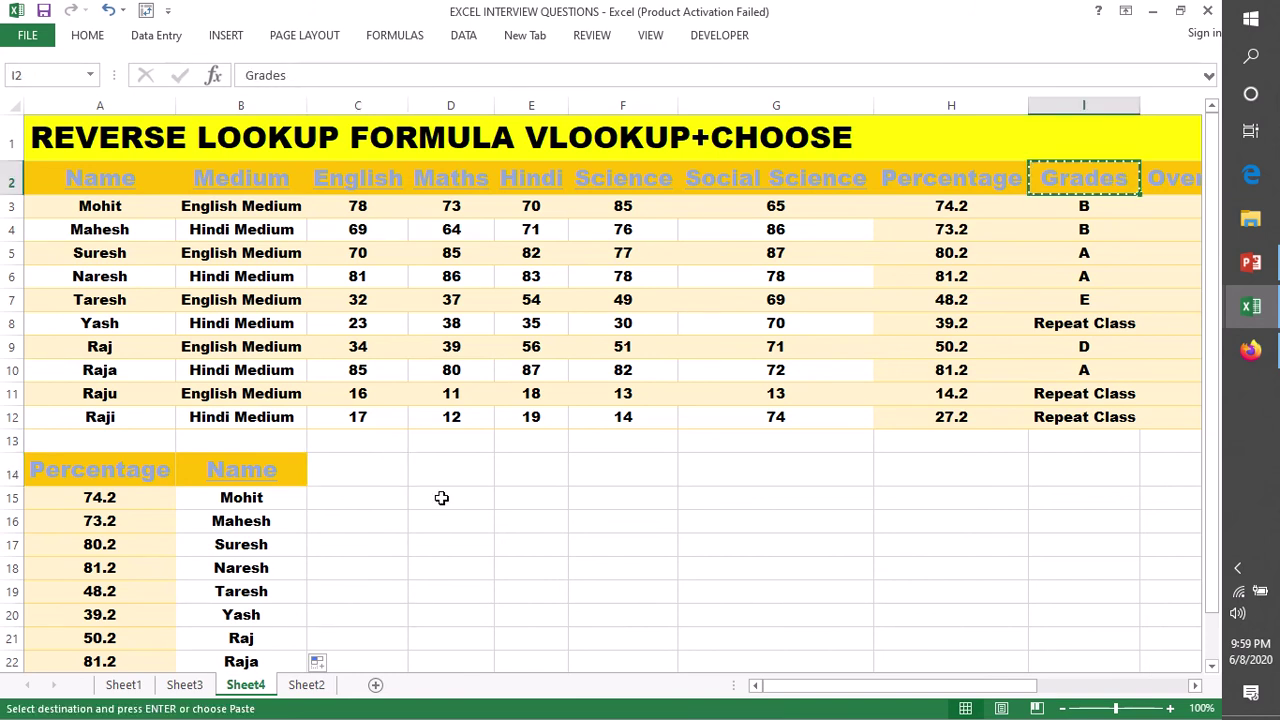
left_click(388, 468)
key("ctrl+v")
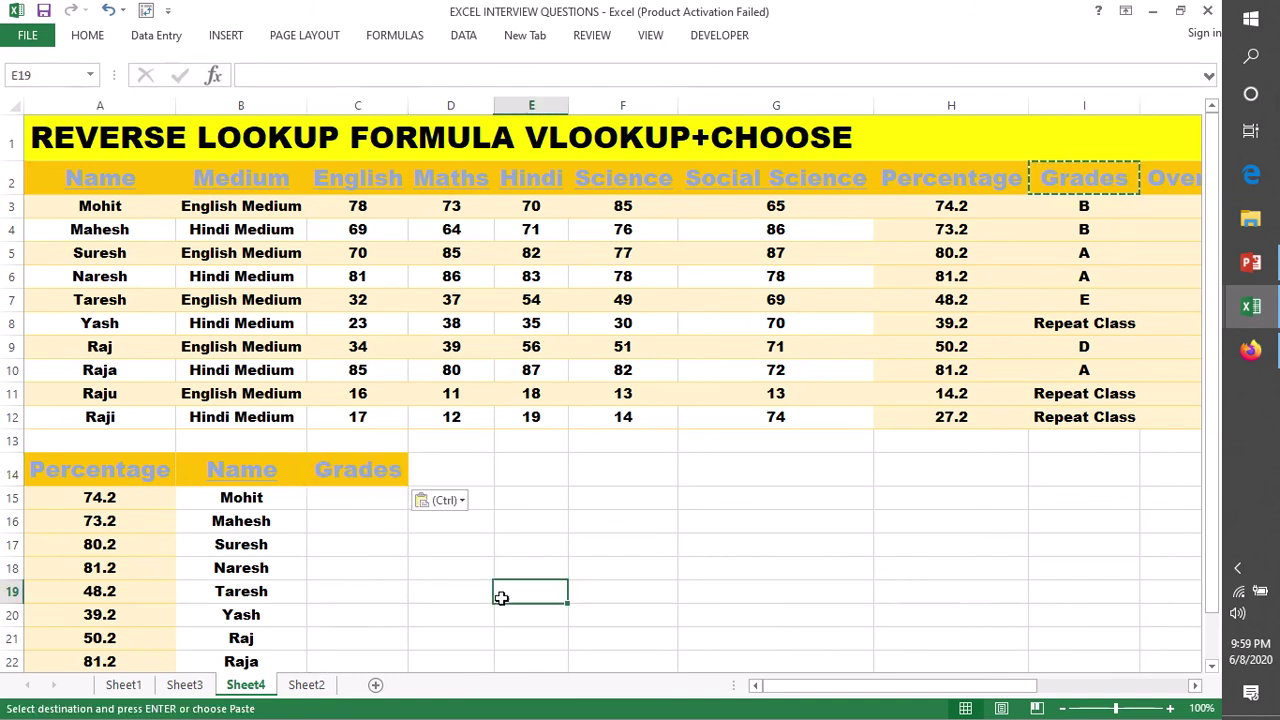
Step: Copy the full formula text from B15 into C15 with its cell references unchanged
double_click(343, 498)
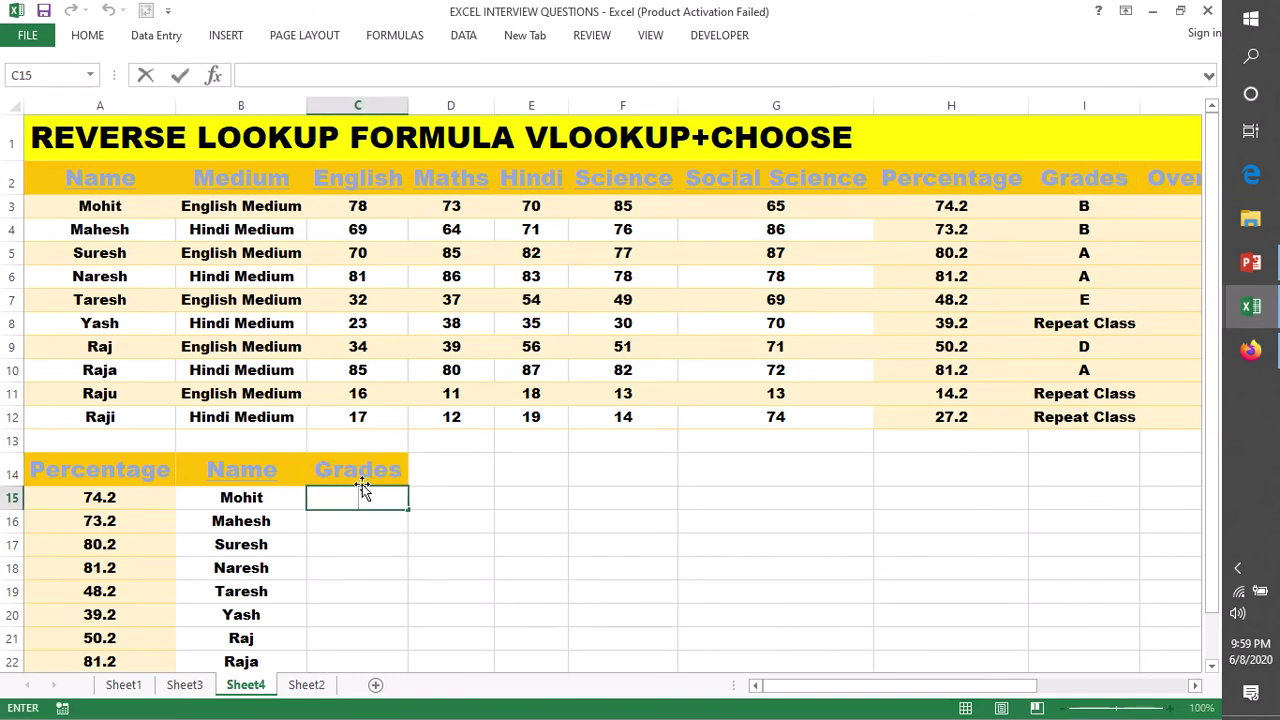
left_click(366, 562)
left_click(271, 500)
double_click(244, 497)
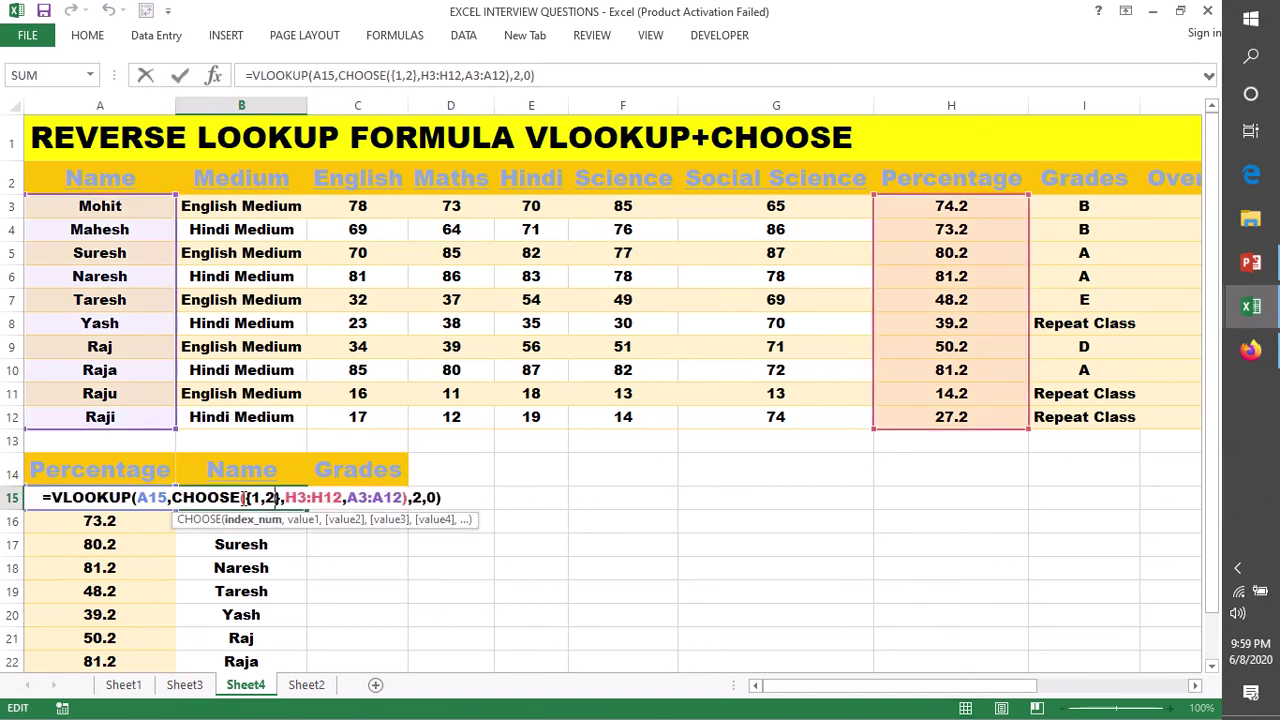
left_click_drag(445, 497, 40, 497)
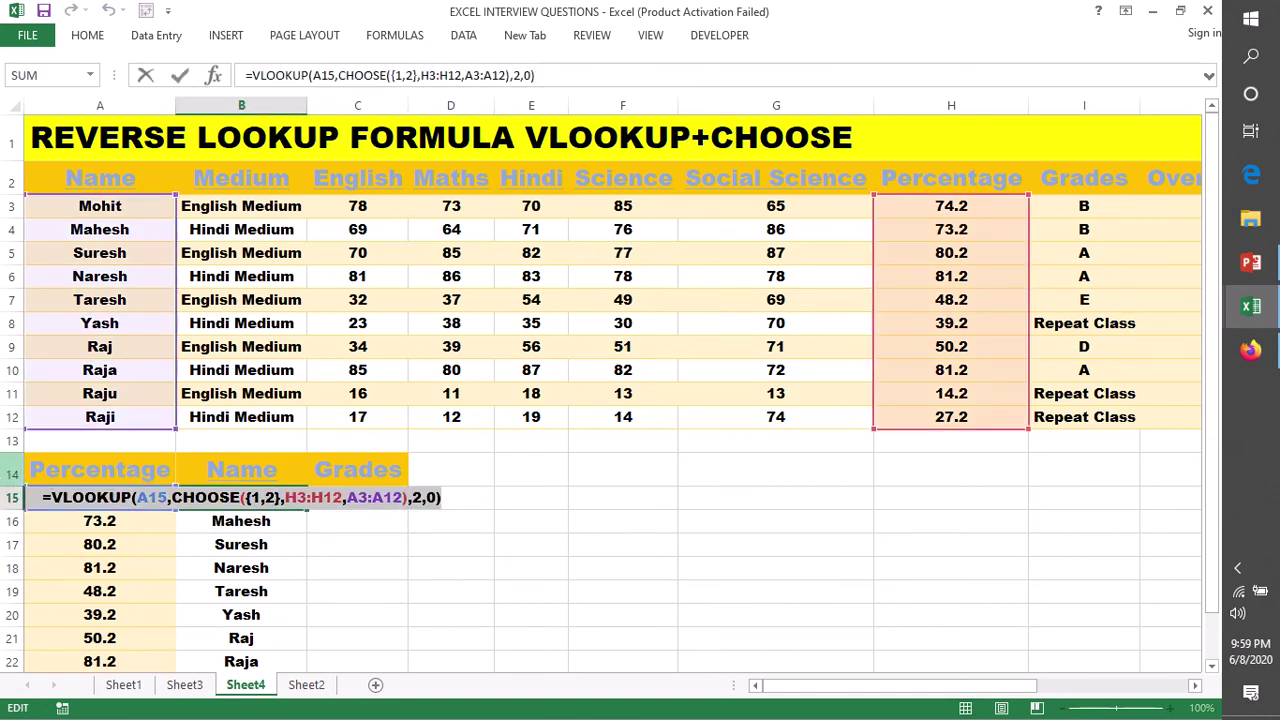
key("Return")
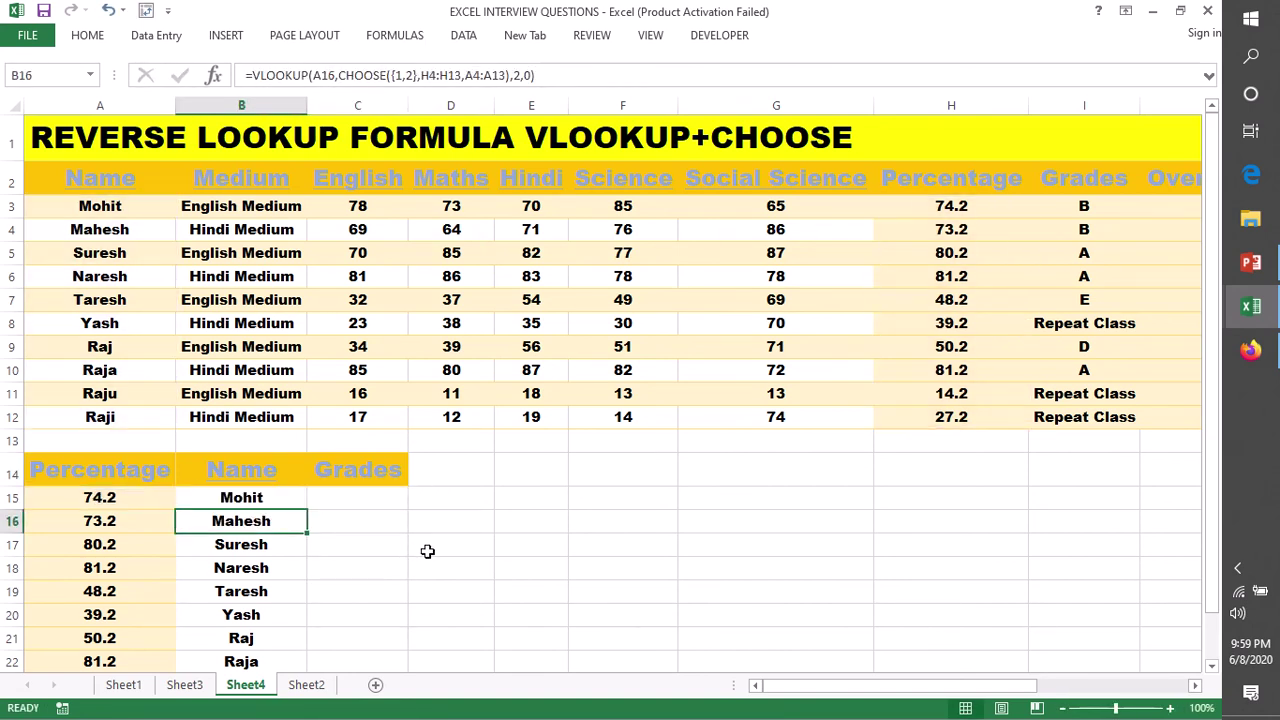
left_click(326, 499)
key("ctrl+v")
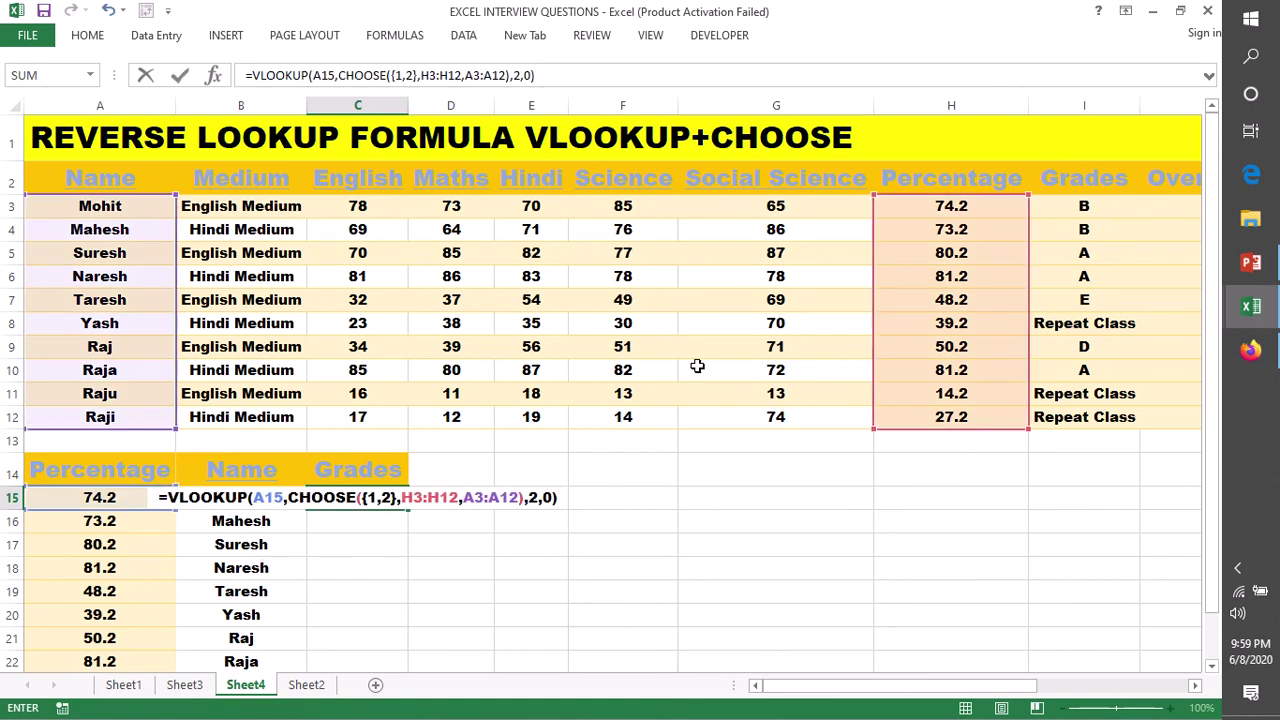
Step: Extend CHOOSE's index array in C15 to {1,2,3} and add the grades I3:I12 as its third value
left_click(389, 497)
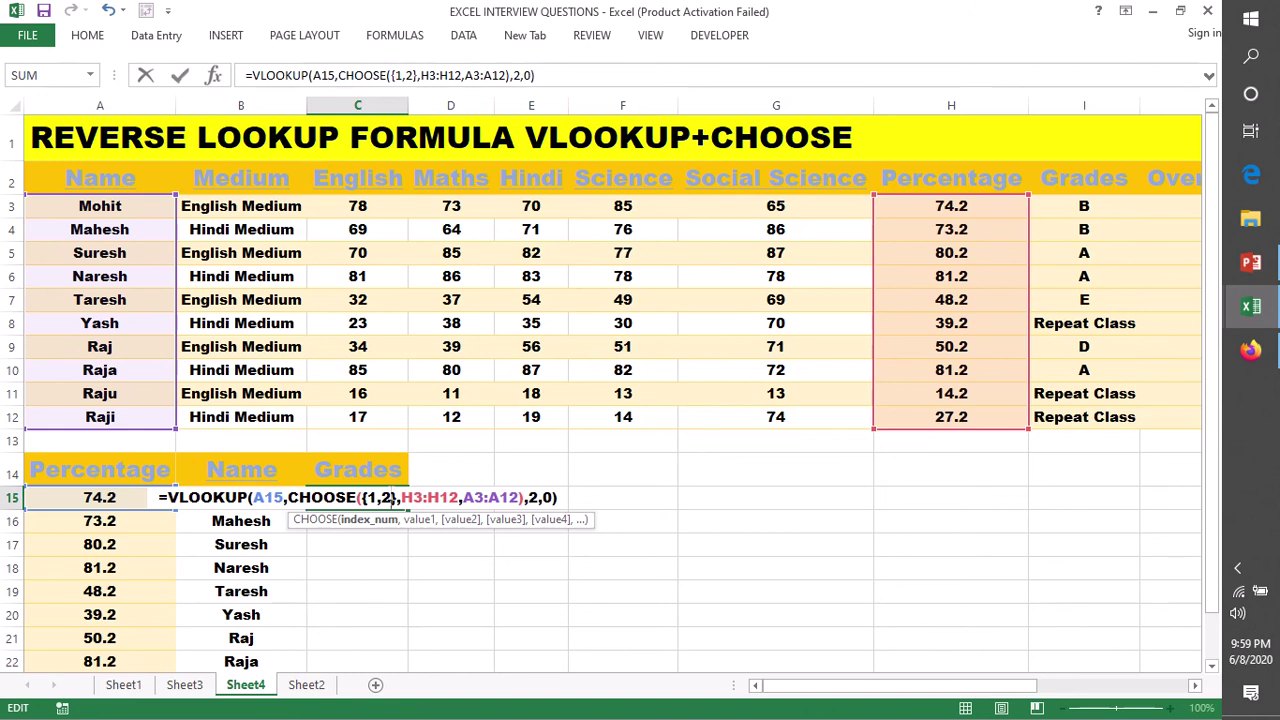
type(",3")
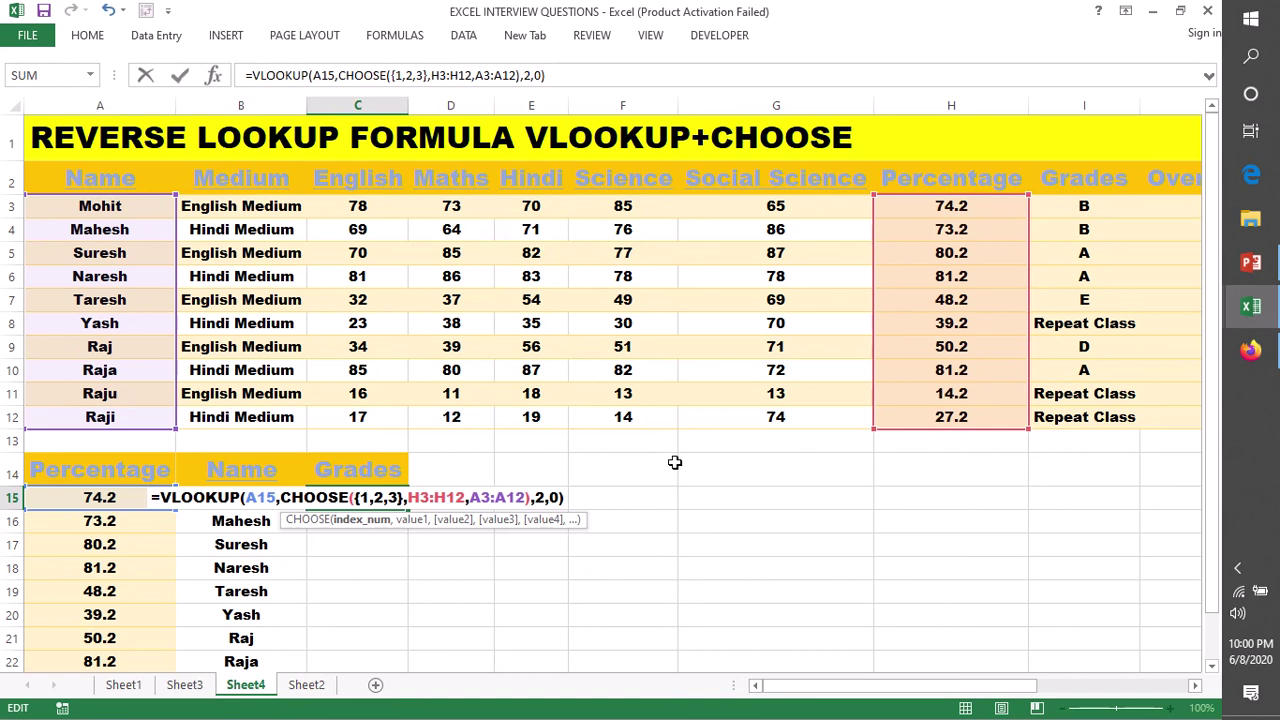
left_click(527, 497)
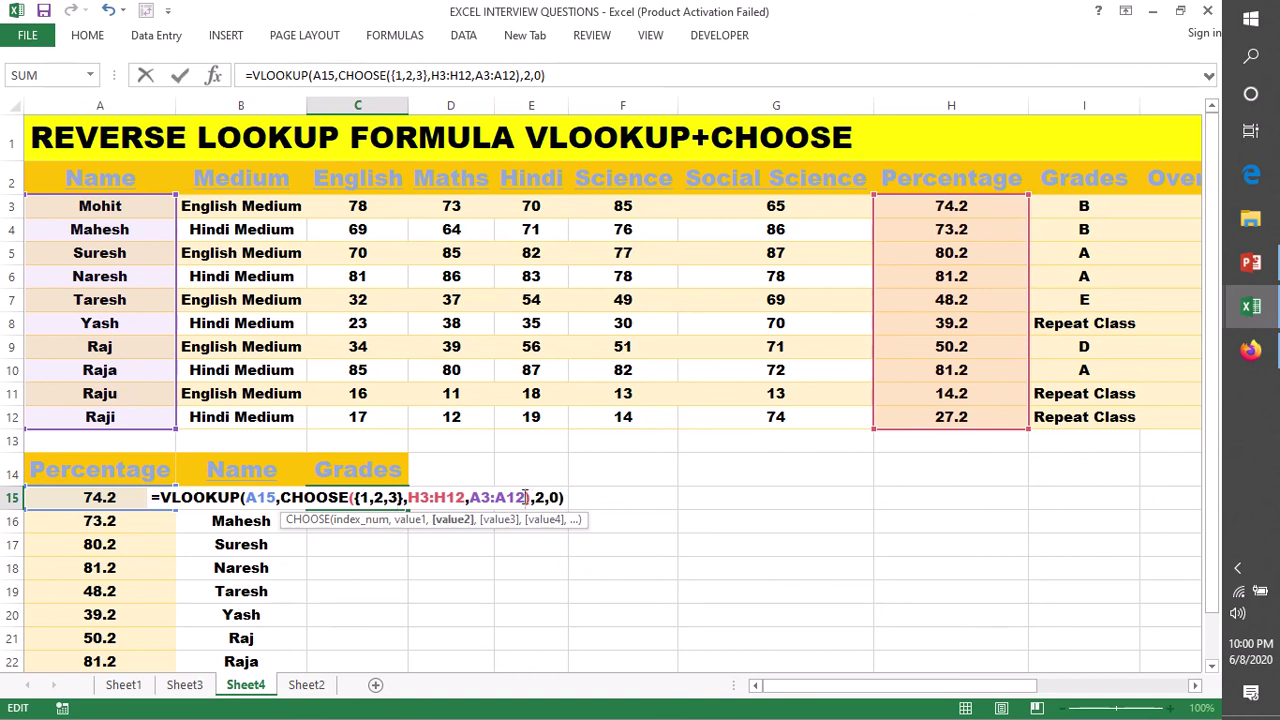
type(",")
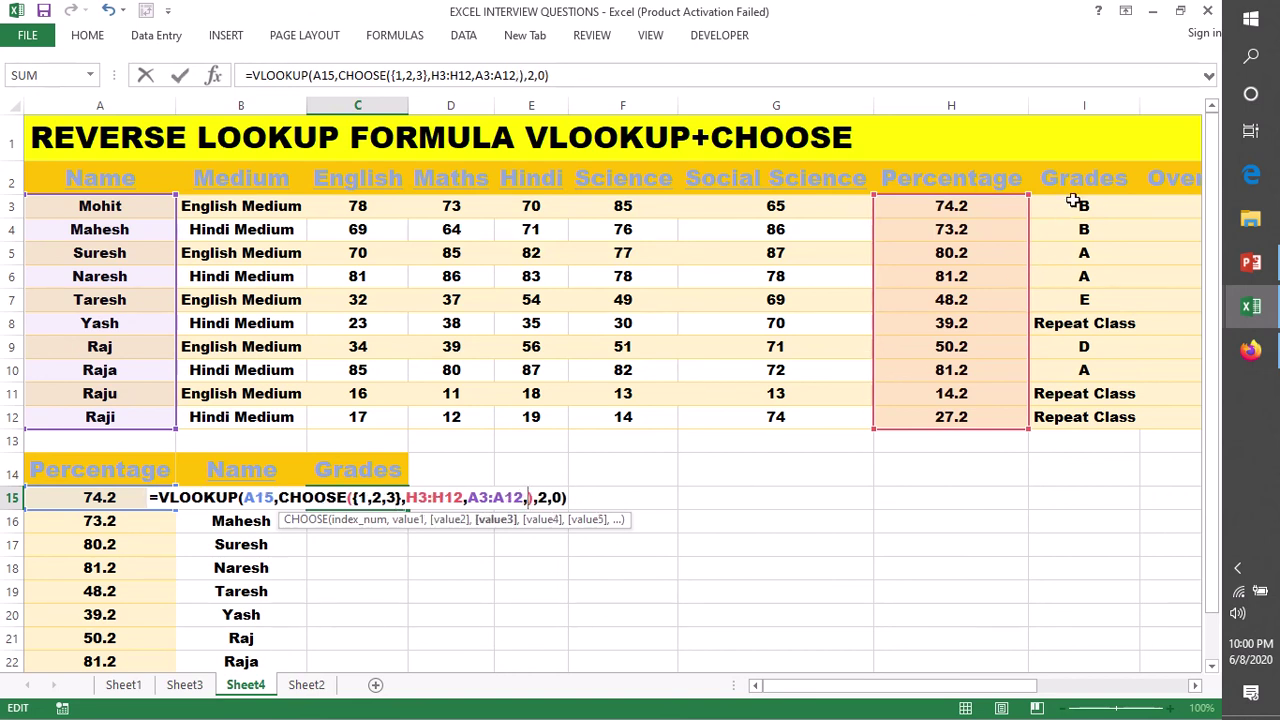
left_click_drag(1072, 201, 1090, 416)
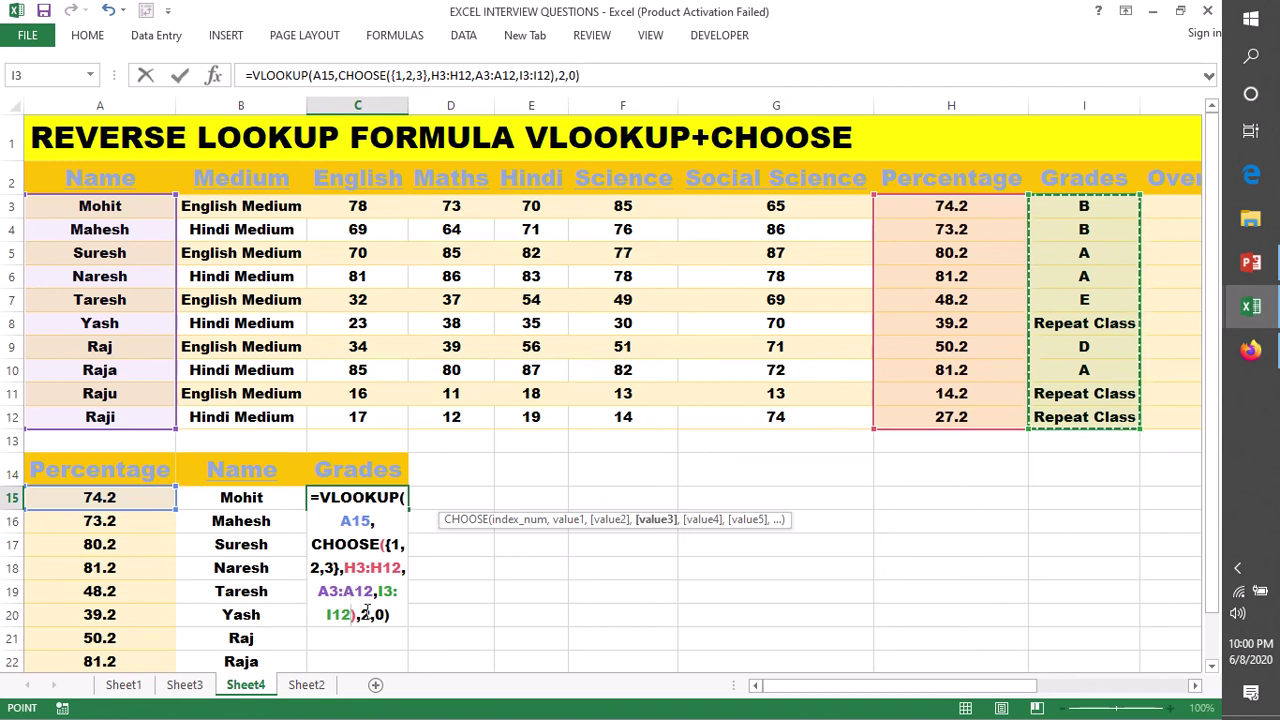
Step: Set the VLOOKUP column index in C15 to 3 and enter the formula
left_click(366, 614)
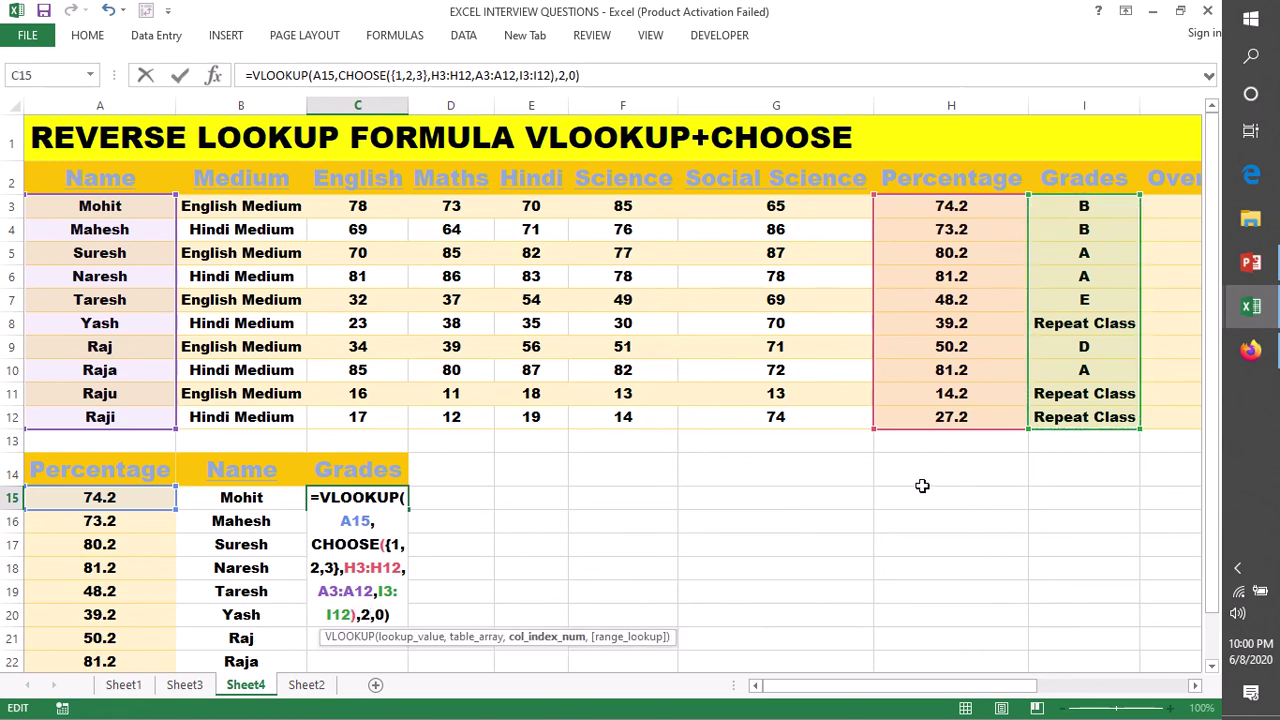
key("BackSpace")
type("3")
key("Return")
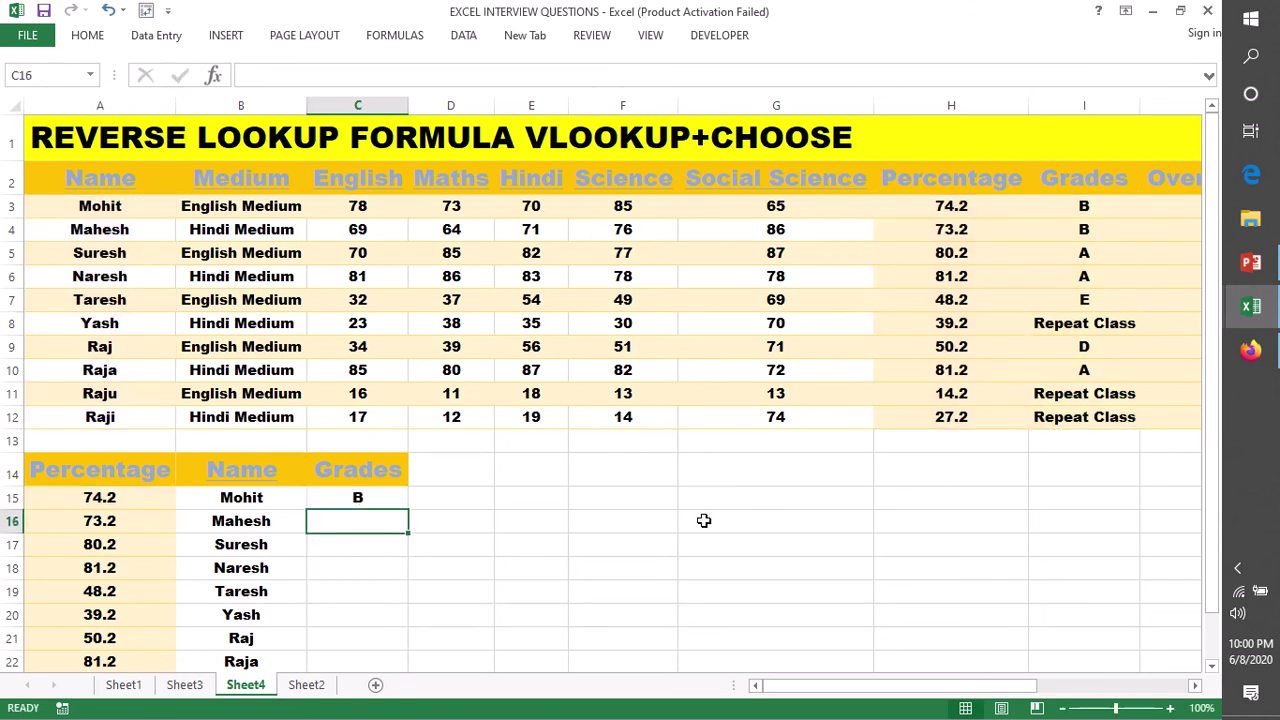
Step: Fill the C15 formula down the lookup table's Grades column through row 24
left_click(382, 500)
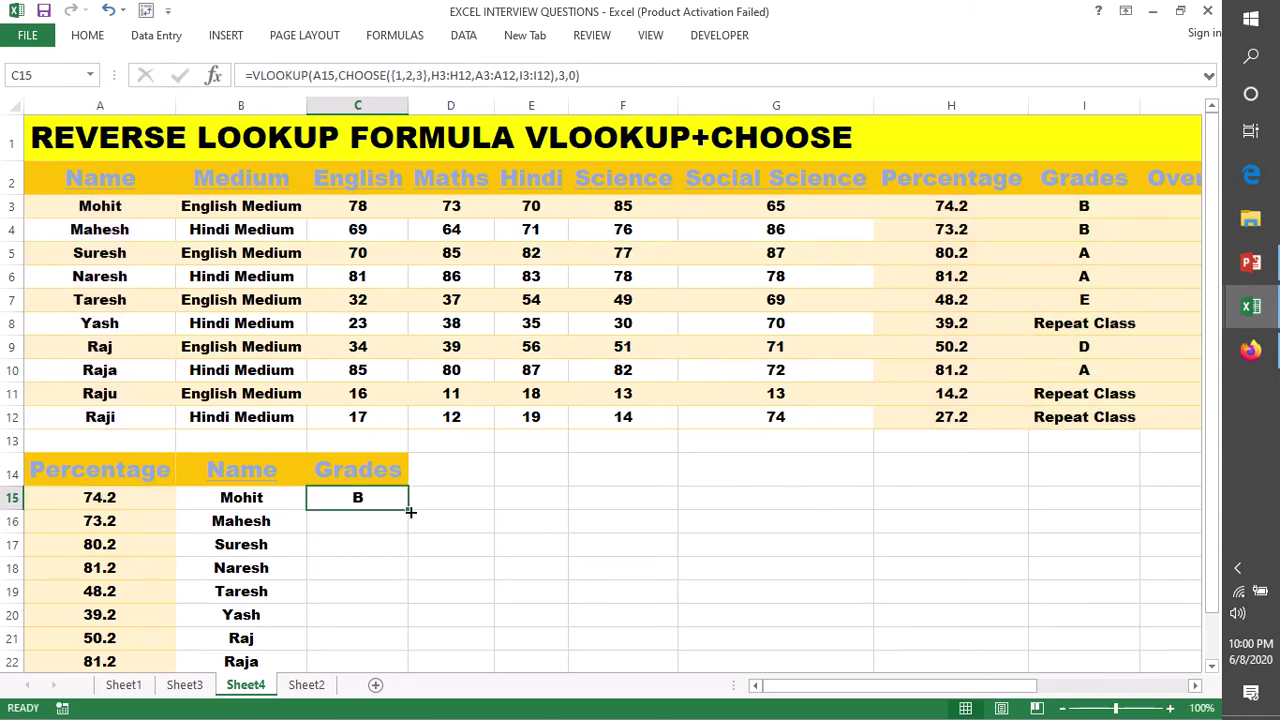
double_click(409, 511)
left_click(520, 550)
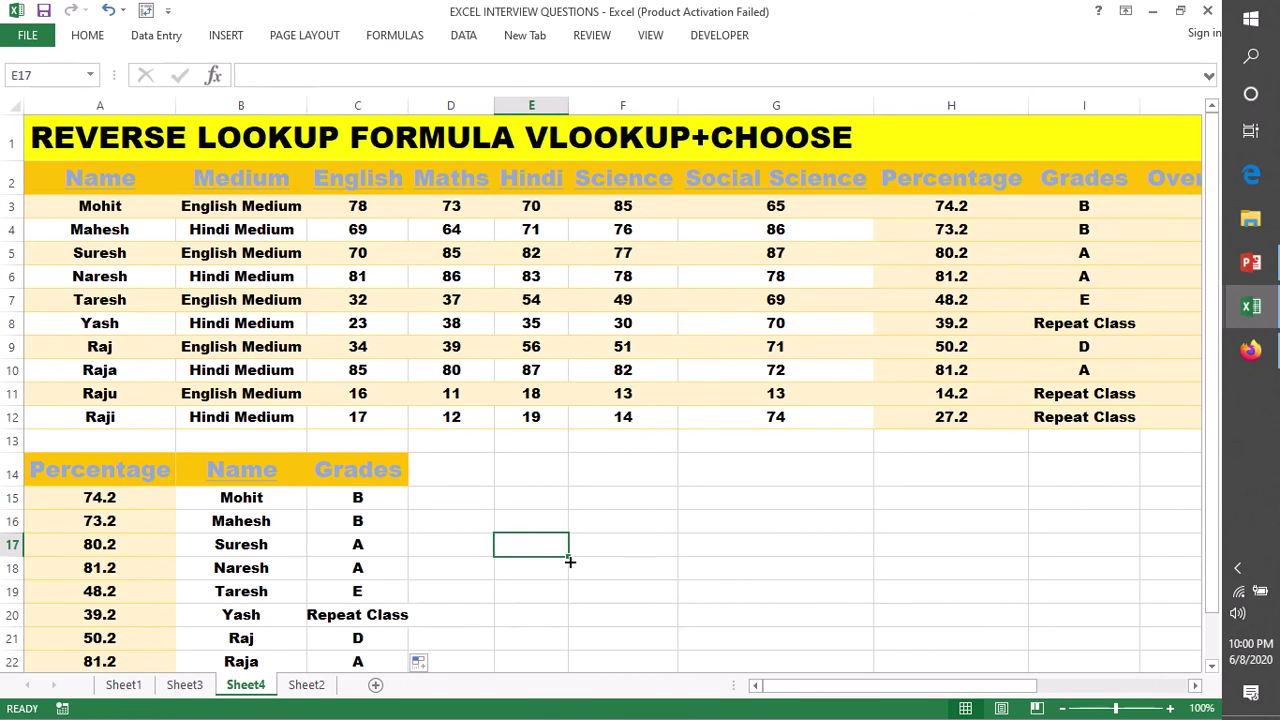
scroll(568, 560, "down", 1)
left_click(128, 398)
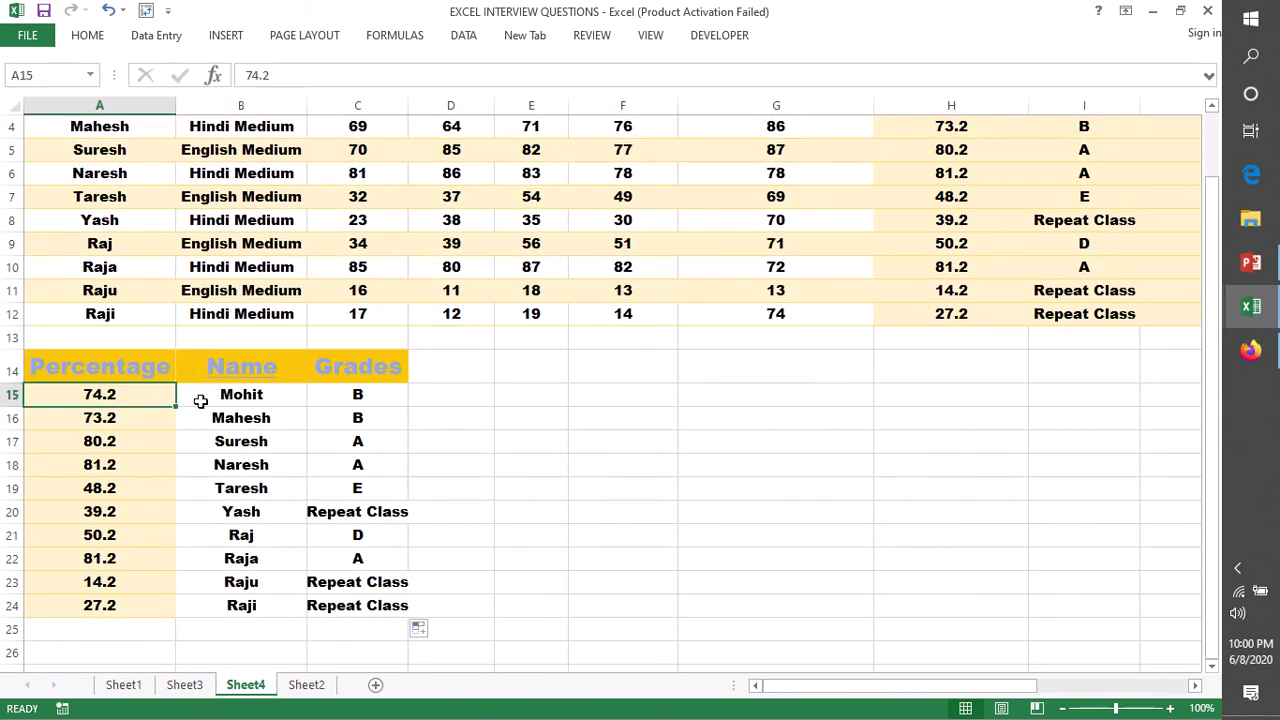
left_click(236, 396)
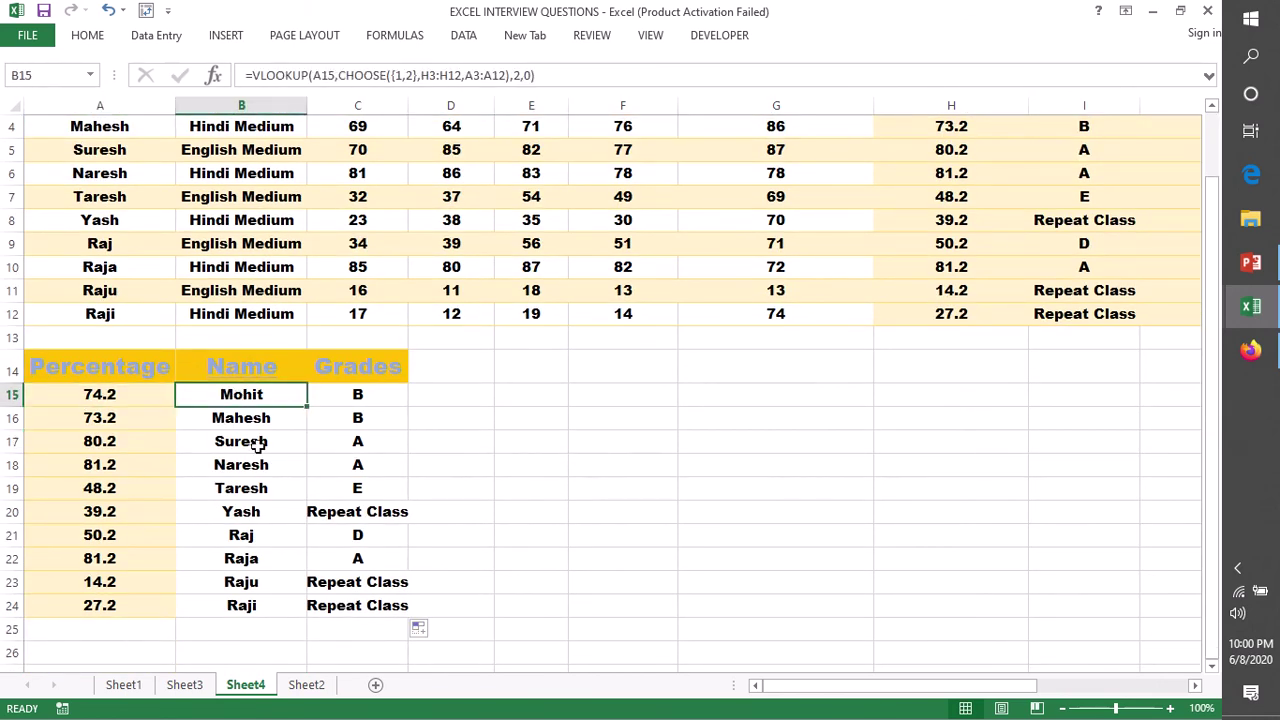
left_click(392, 400)
scroll(1006, 486, "up", 1)
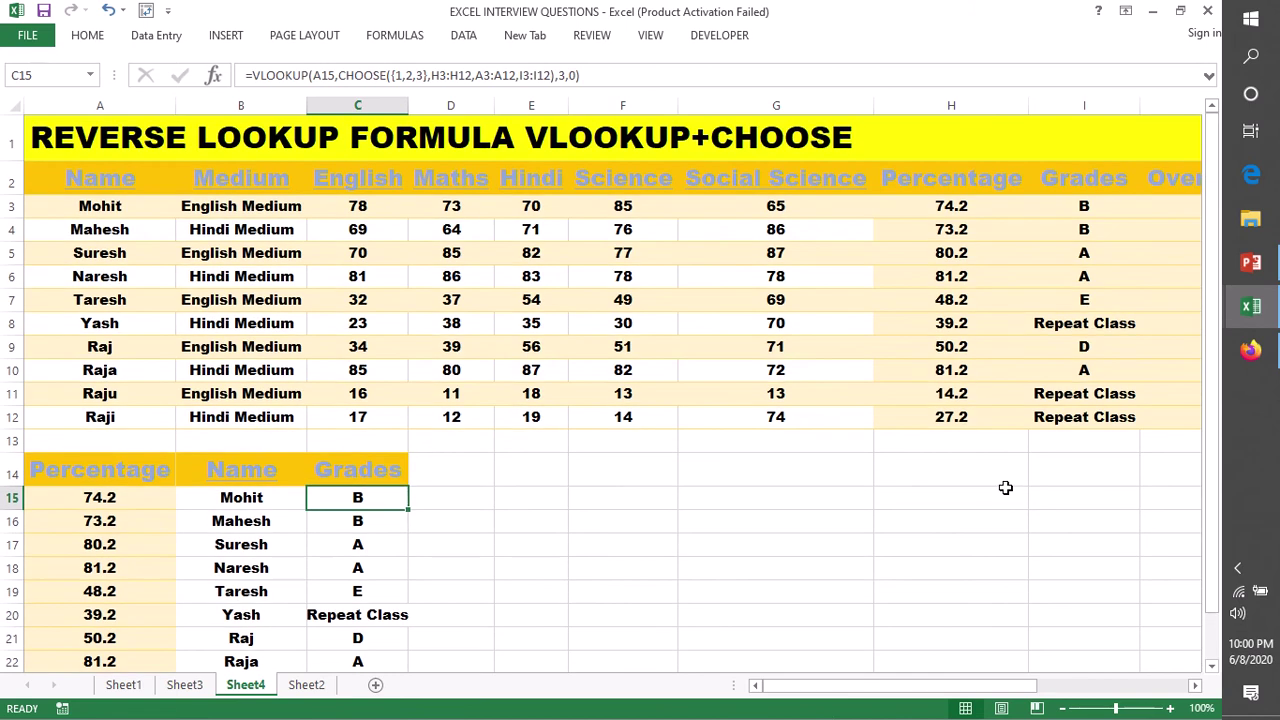
Step: Copy the Overall Status header from J2 into D14 and widen column D
left_click_drag(840, 694, 812, 694)
scroll(1110, 400, "right", 2)
left_click(1108, 174)
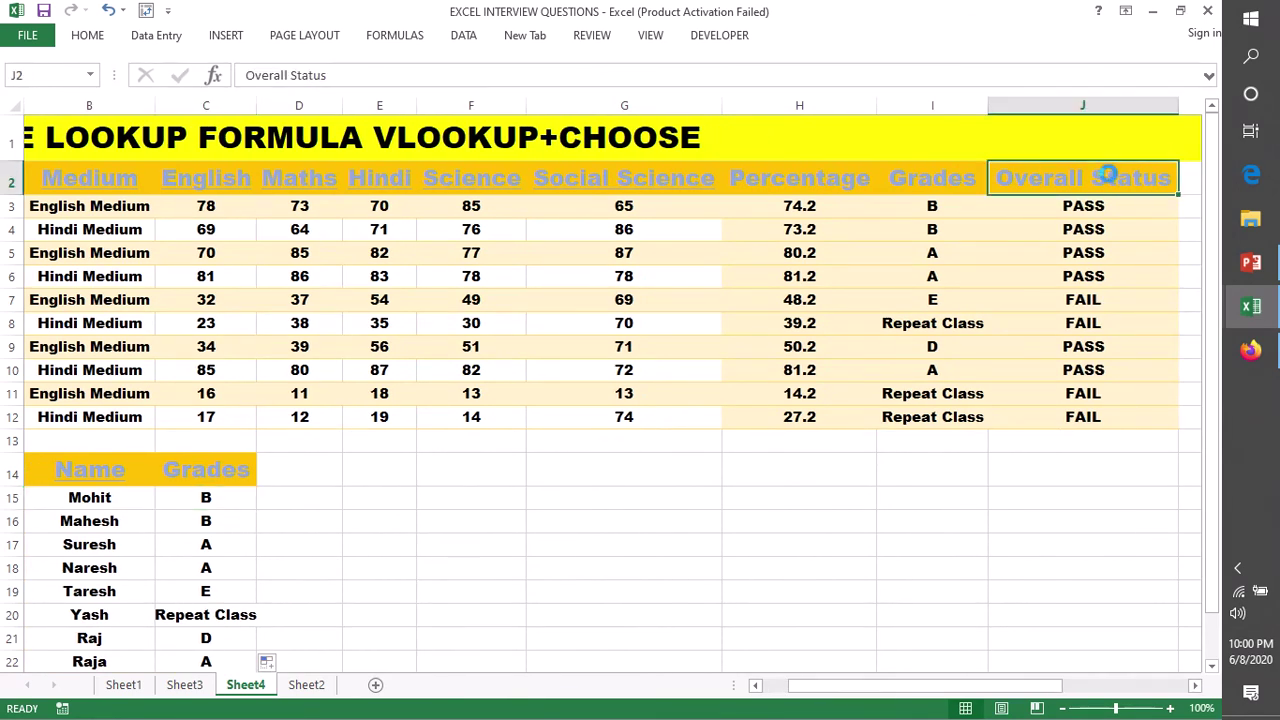
key("ctrl+c")
left_click_drag(985, 686, 958, 694)
left_click(451, 466)
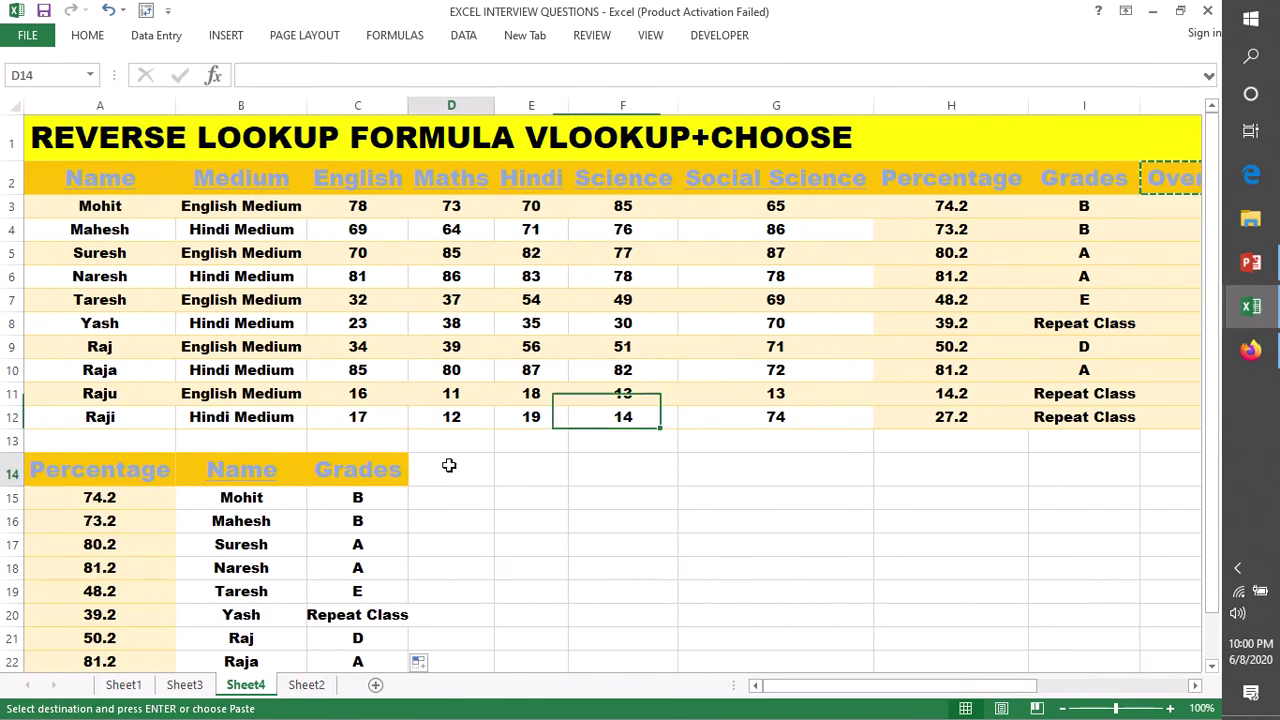
key("ctrl+v")
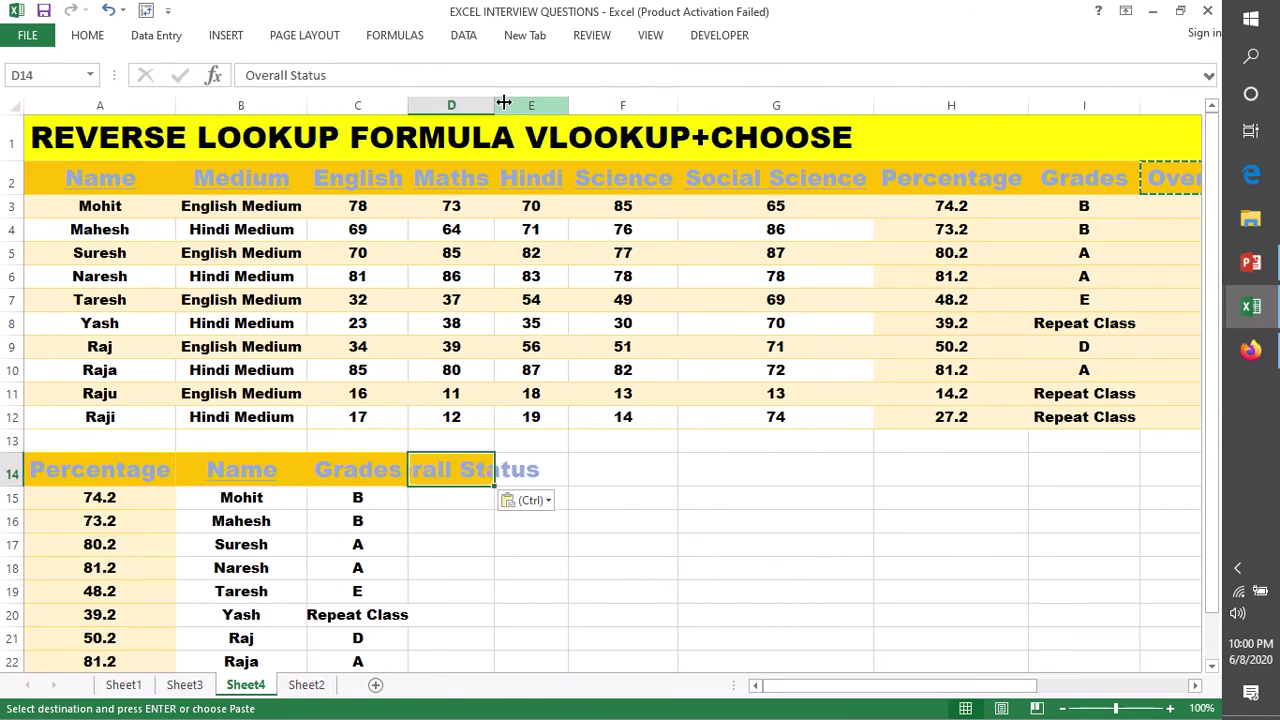
left_click_drag(494, 102, 545, 103)
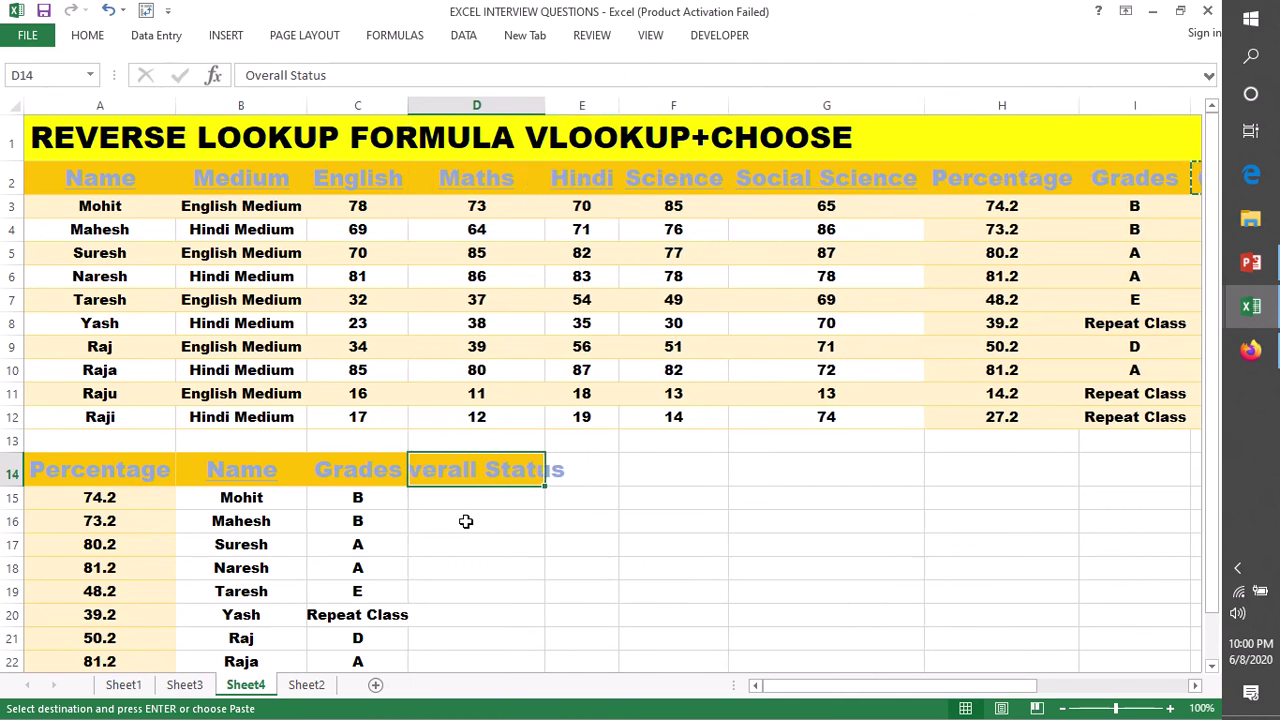
Step: Copy the formula text of C15 into D15 without shifting its references
double_click(434, 500)
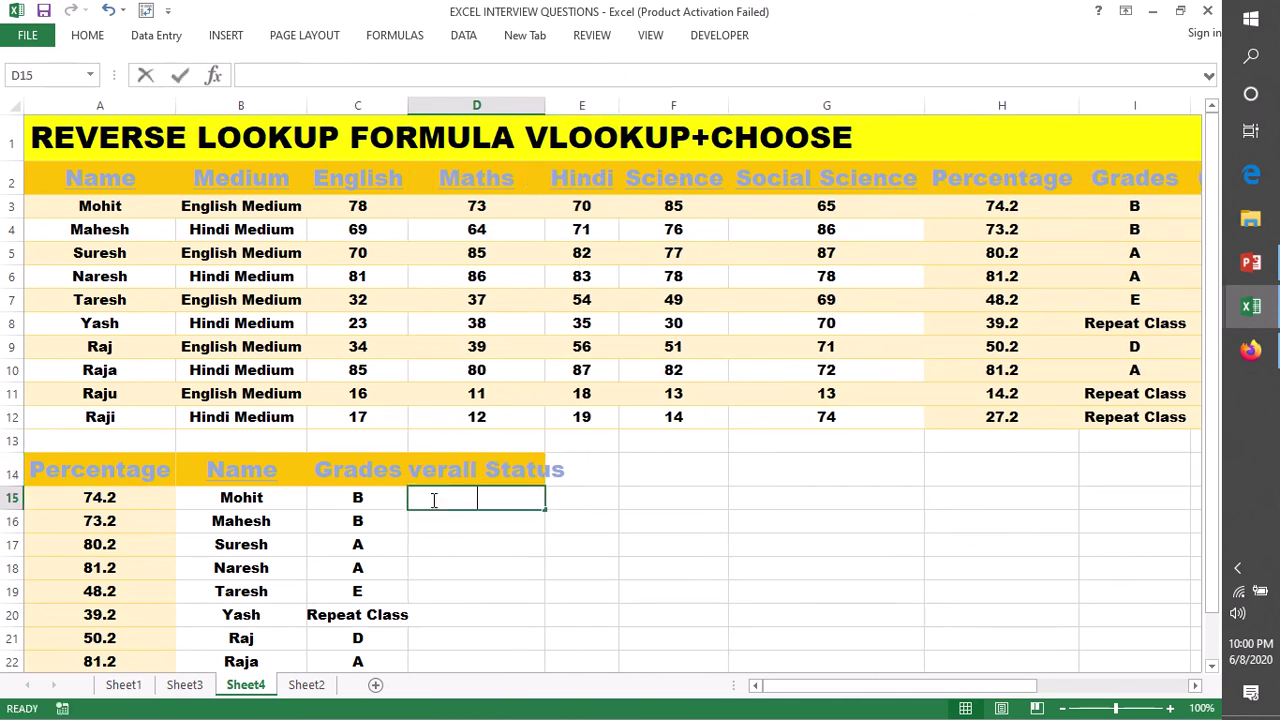
left_click(376, 500)
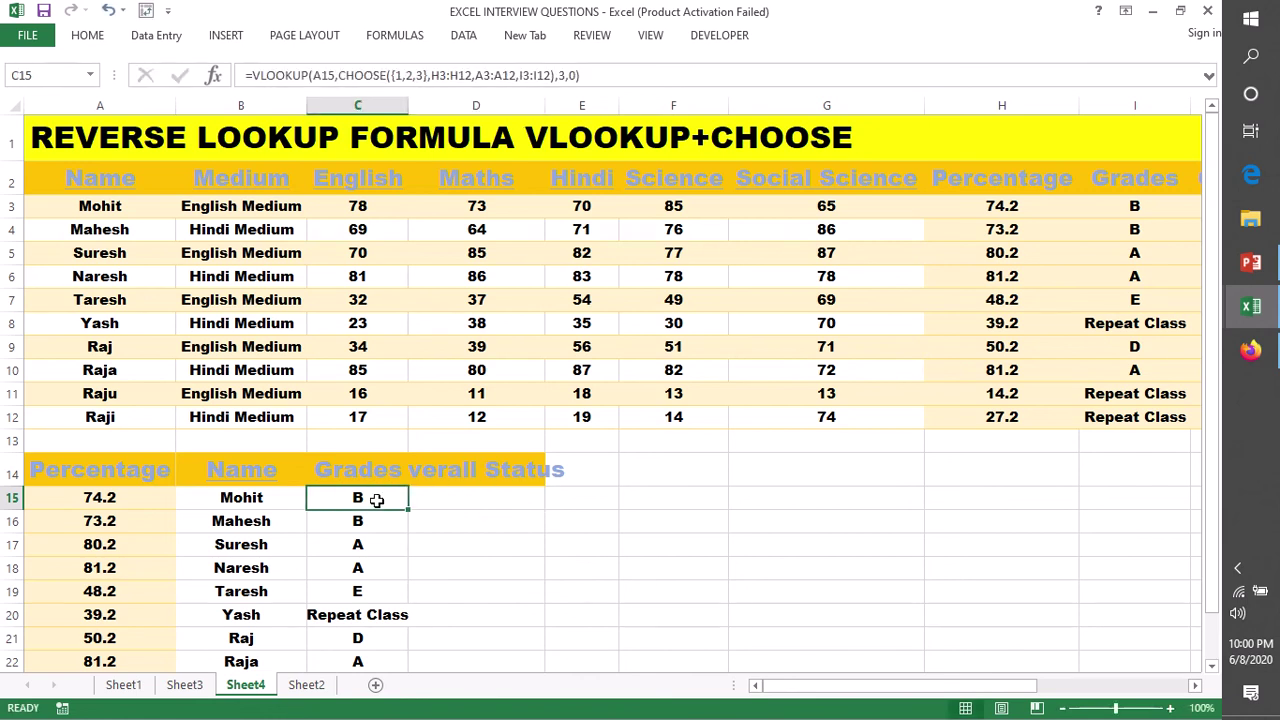
double_click(376, 500)
left_click_drag(595, 498, 125, 498)
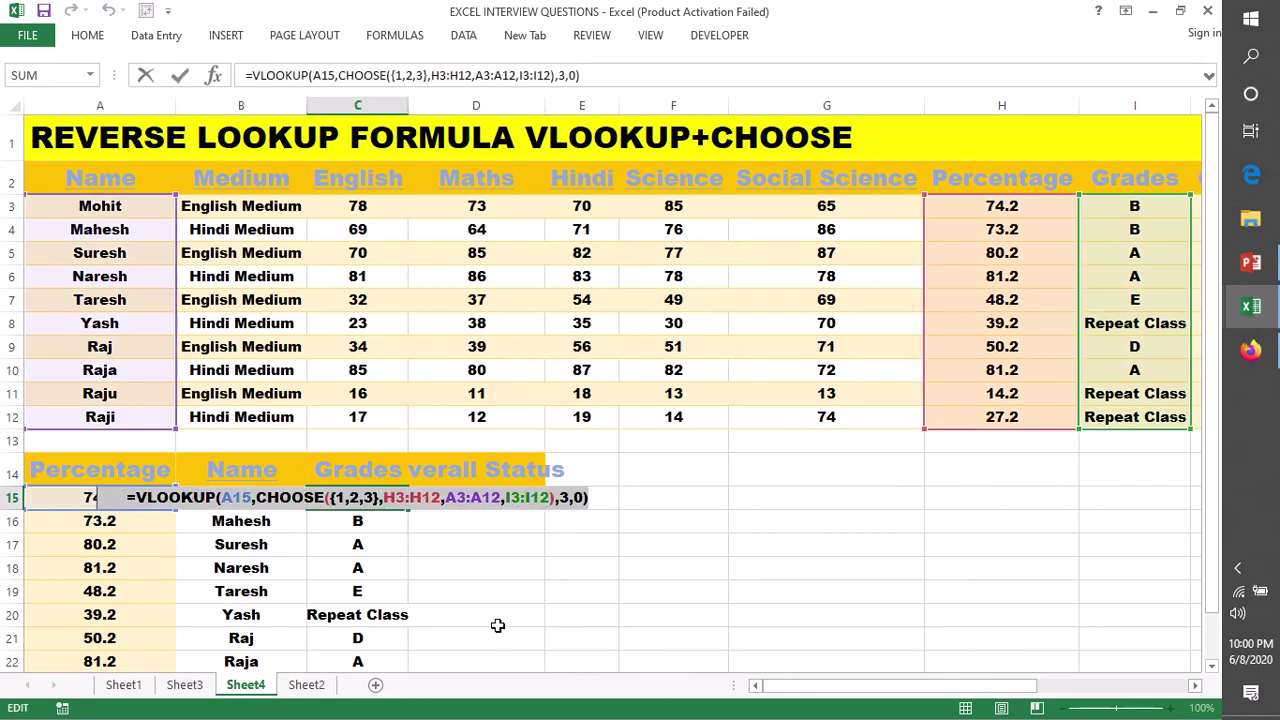
key("Return")
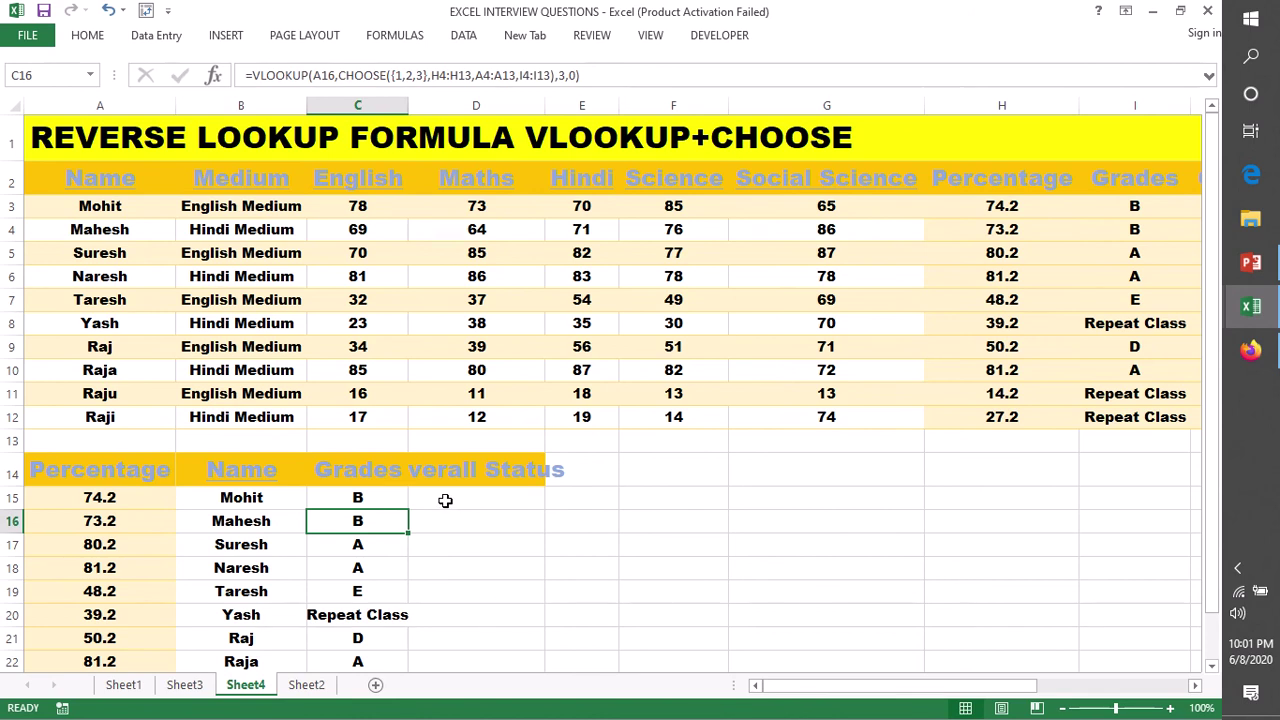
left_click(445, 500)
key("ctrl+v")
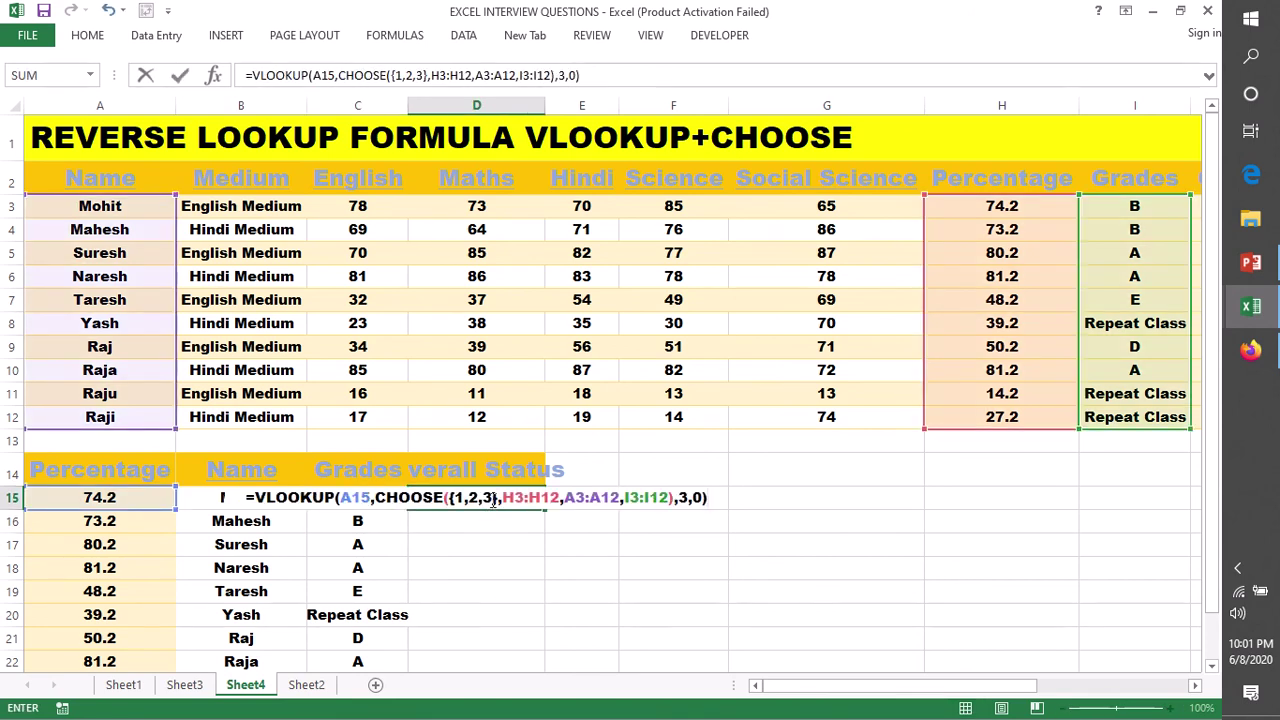
Step: Extend CHOOSE's index array in D15 to {1,2,3,4} and add the overall statuses J3:J12 as its fourth value
left_click(493, 500)
type(",4")
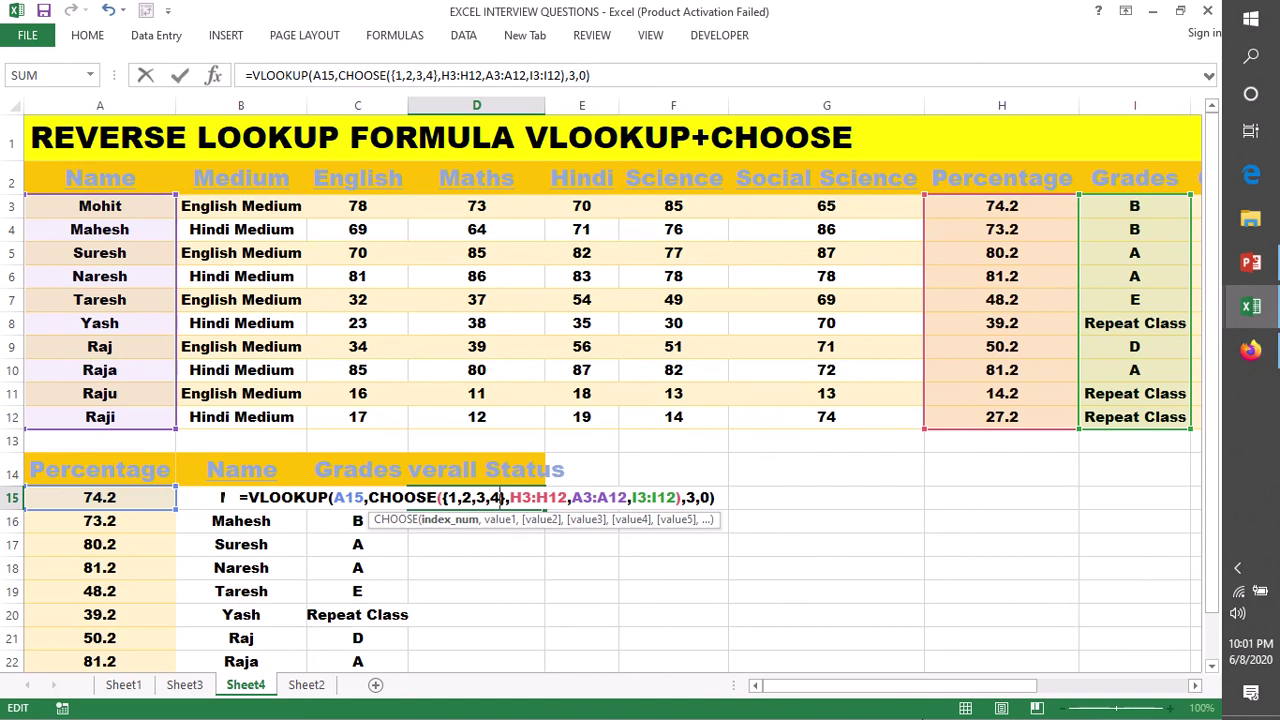
left_click(677, 497)
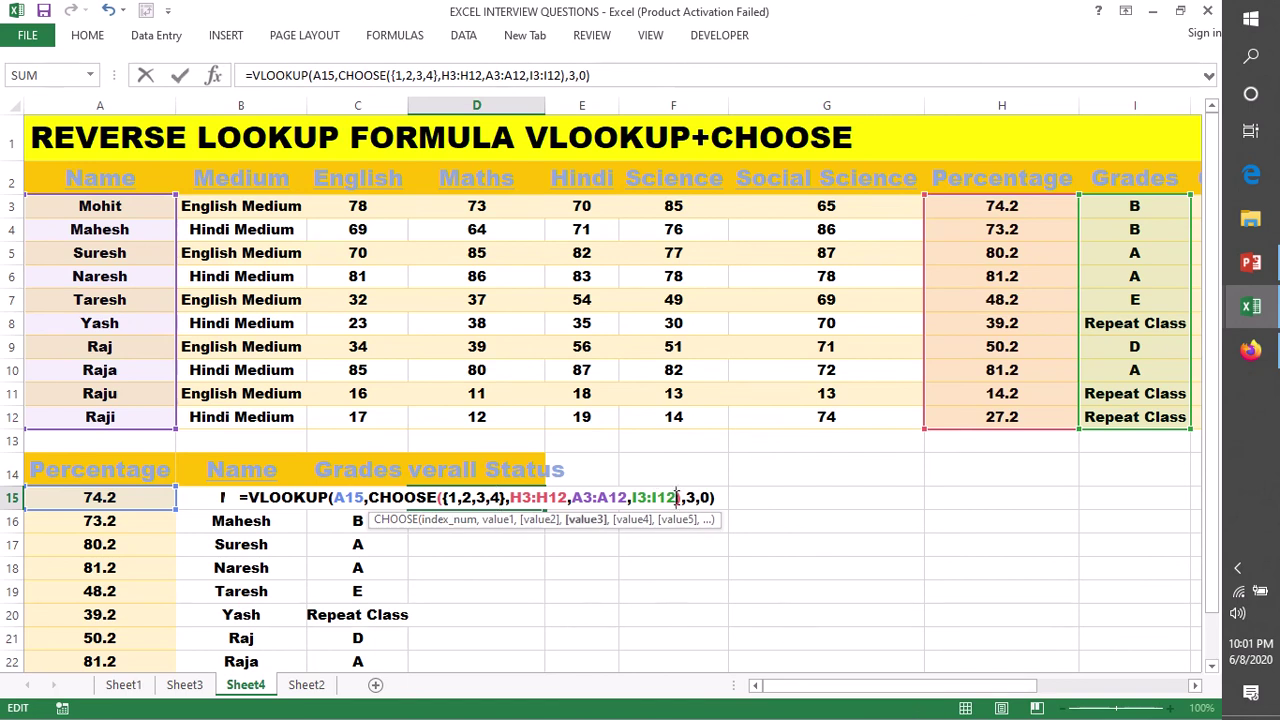
type(",")
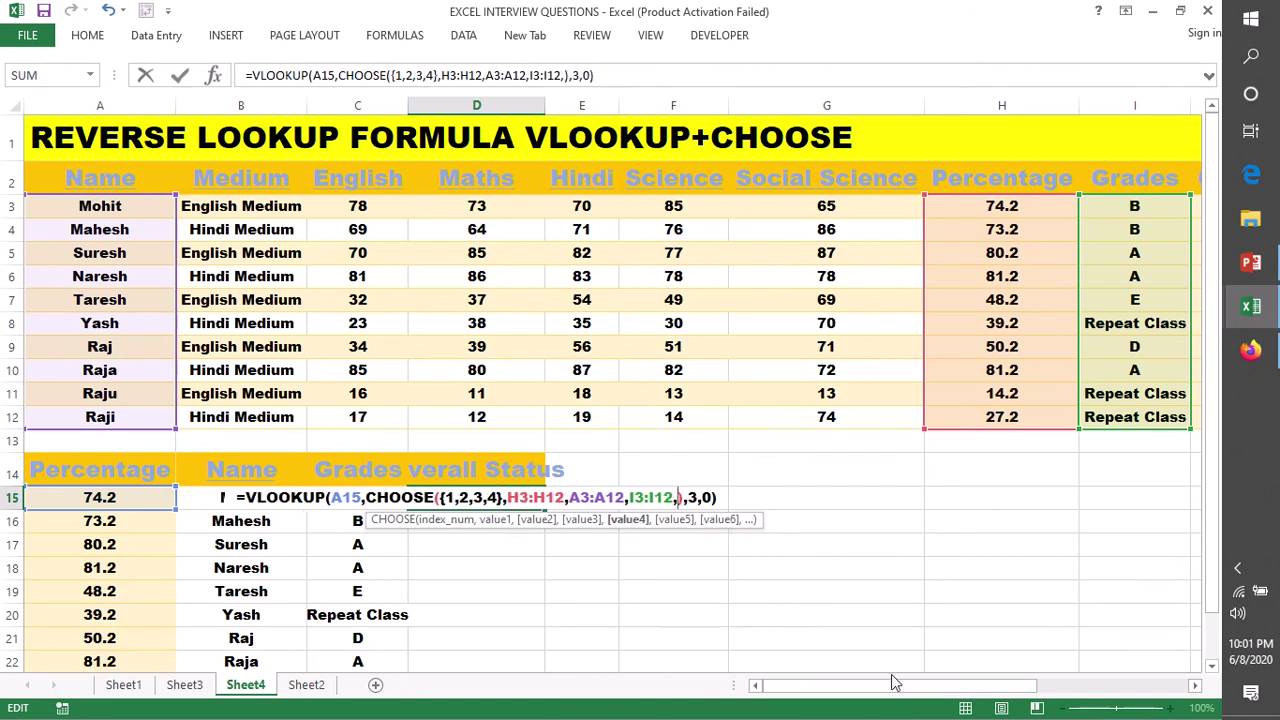
mouse_move(898, 686)
left_mouse_down()
mouse_move(931, 686)
mouse_move(918, 686)
left_mouse_up()
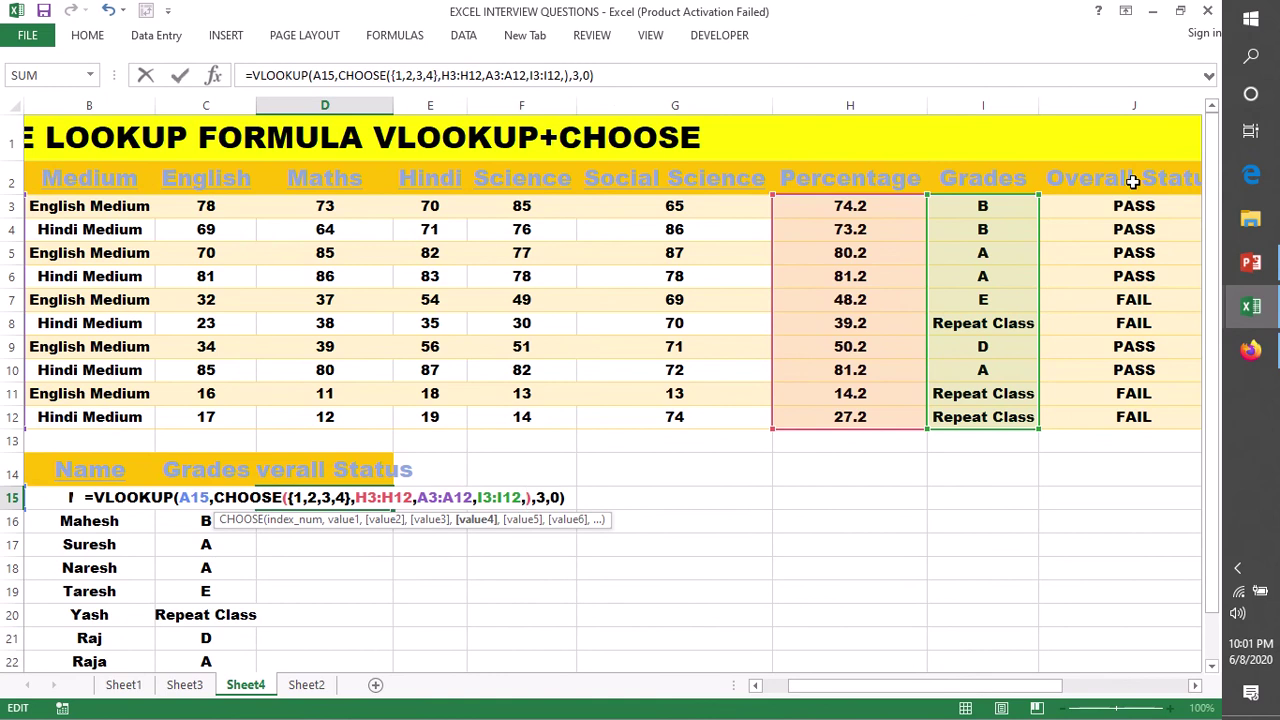
left_click_drag(1134, 206, 1136, 408)
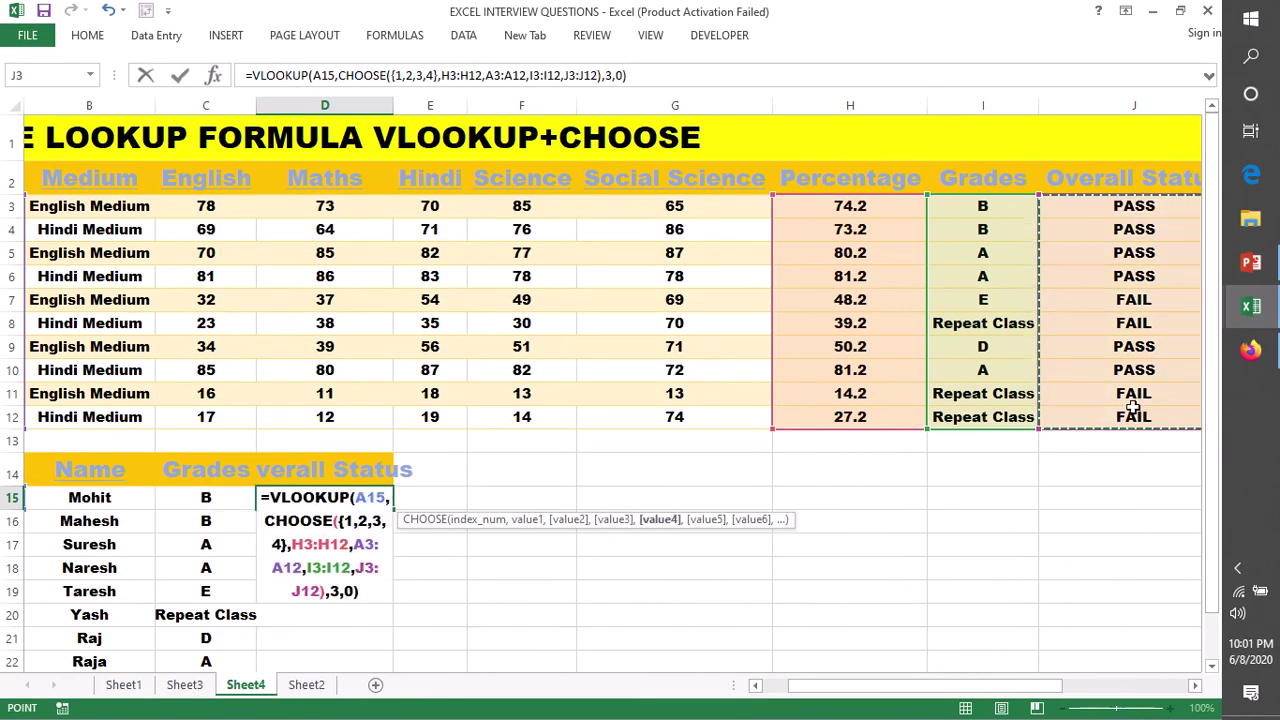
Step: Set the VLOOKUP column index in D15 to 4 and enter the formula
left_click(339, 591)
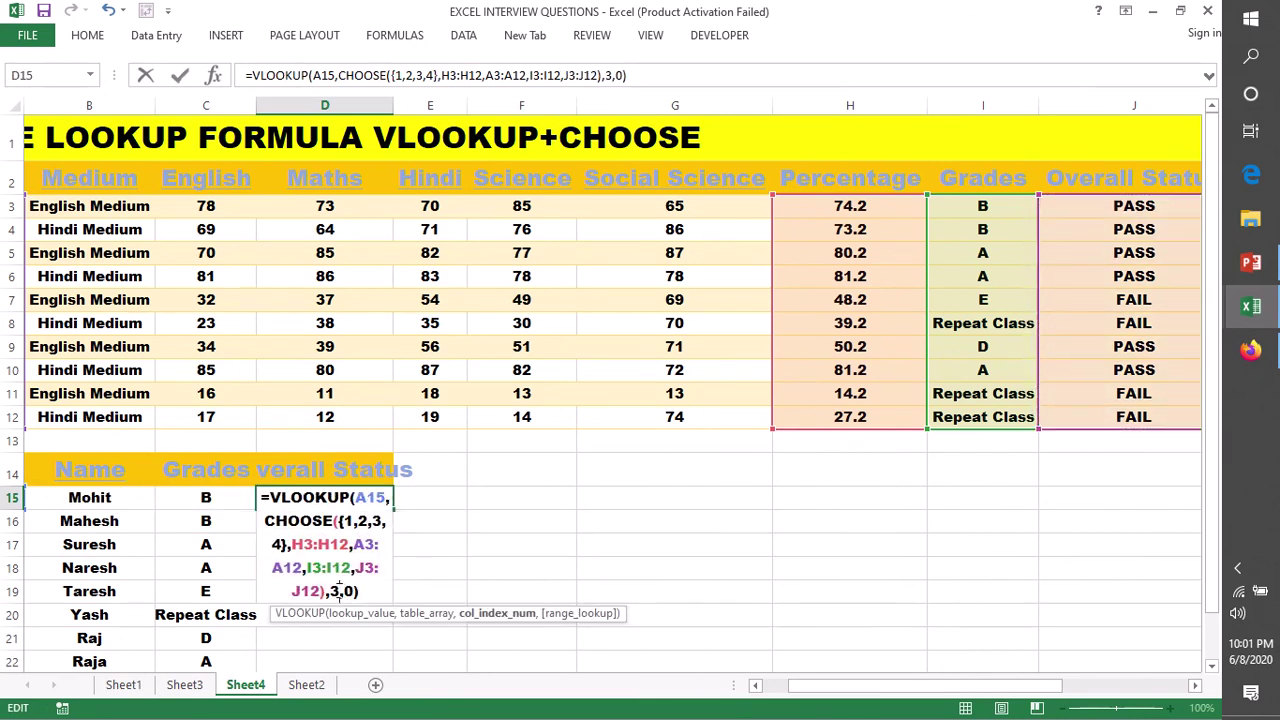
key("BackSpace")
type("4")
key("Return")
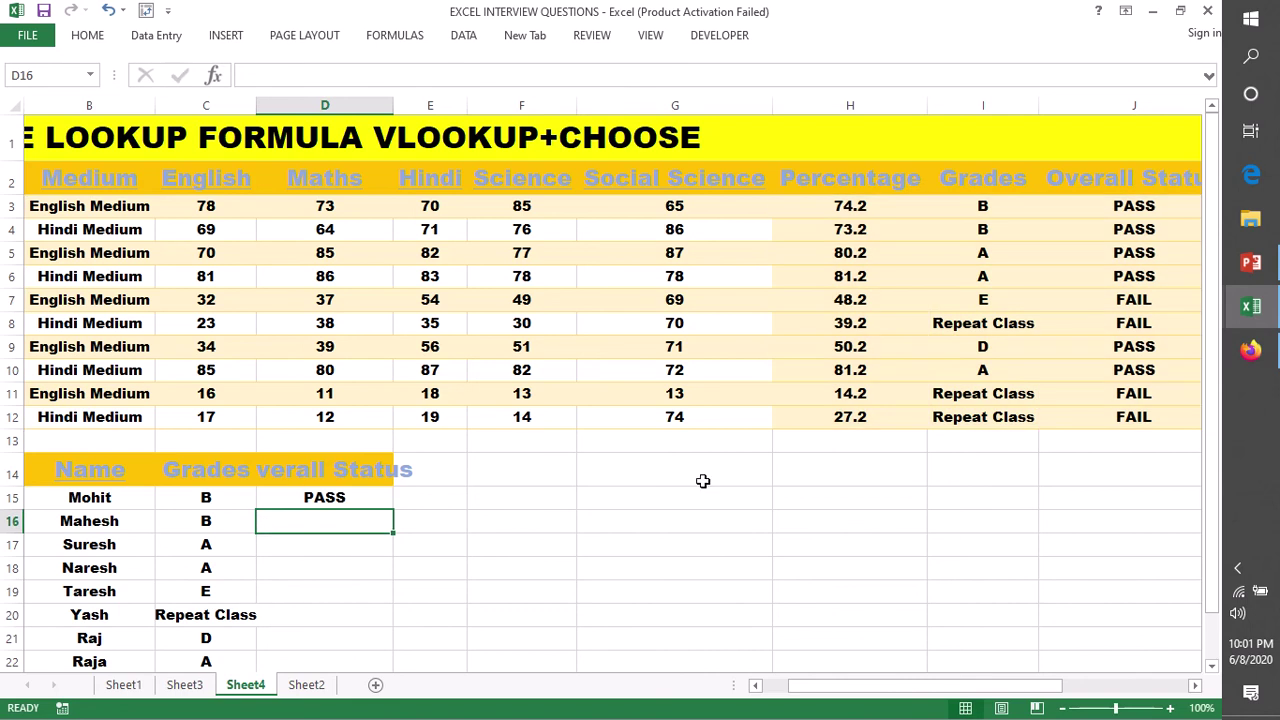
Step: Fill the D15 formula down the lookup table's Overall Status column through row 24
left_click(381, 494)
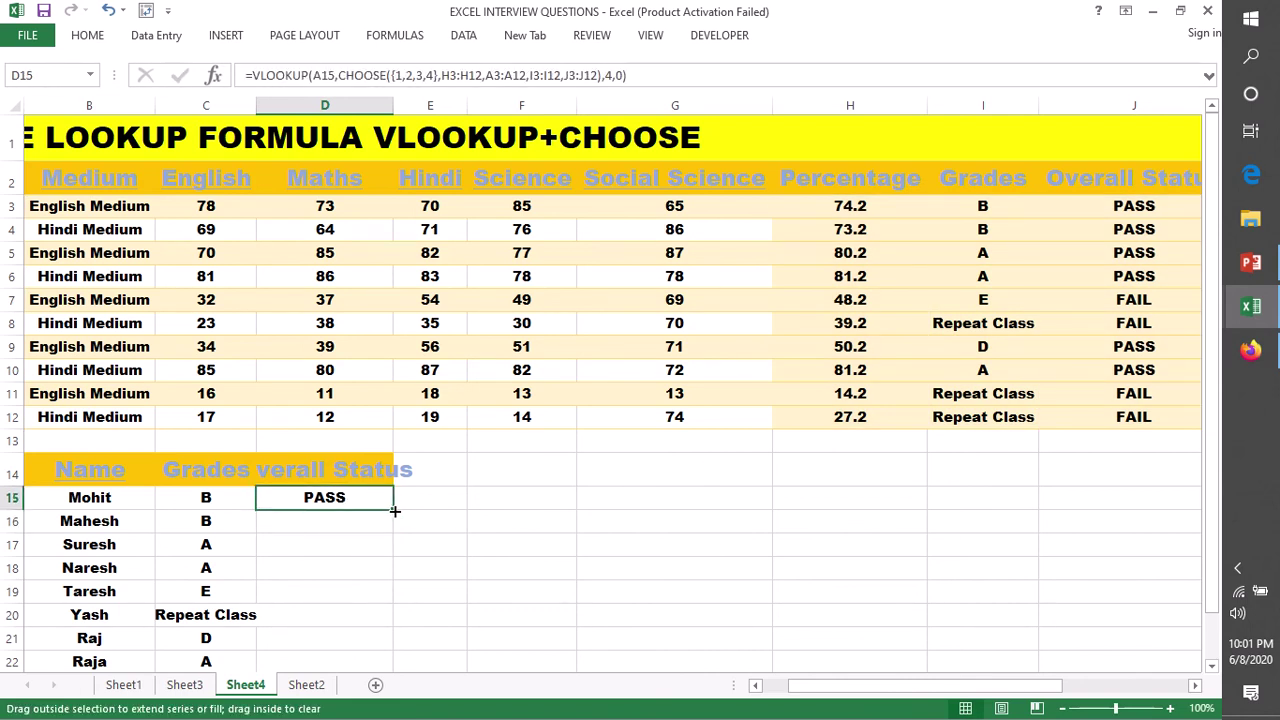
double_click(396, 511)
scroll(522, 522, "down", 1)
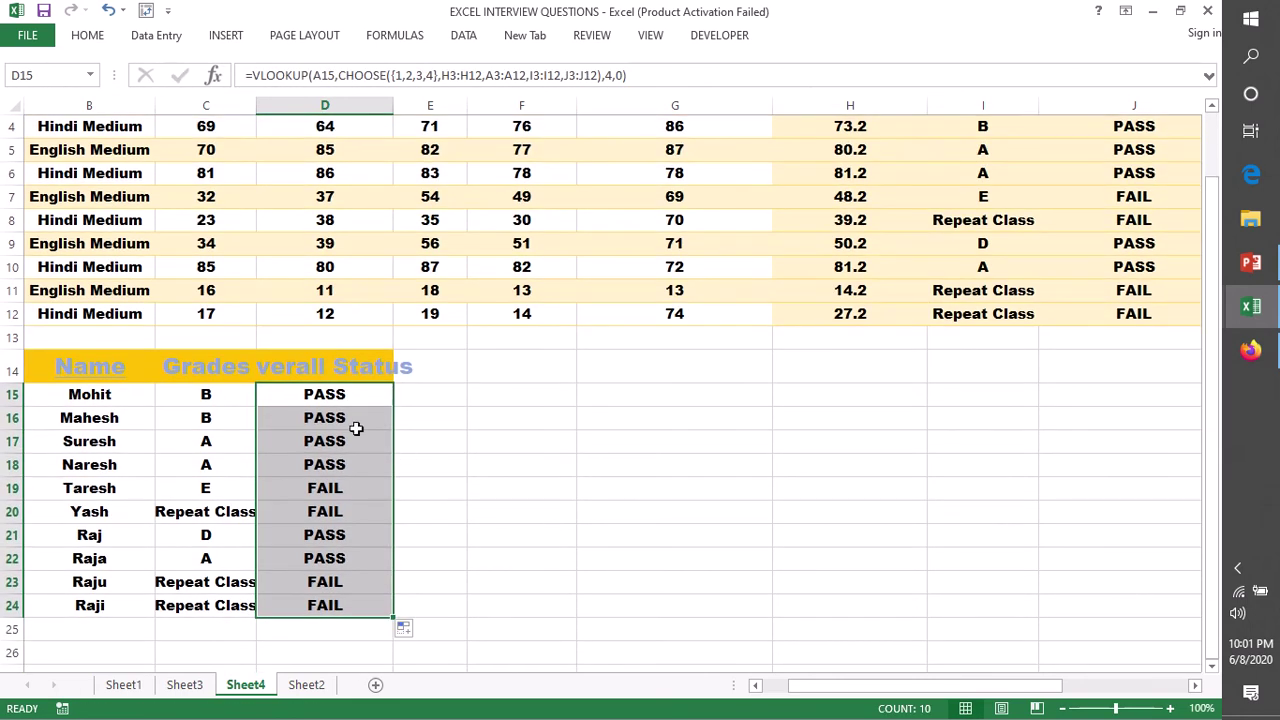
scroll(642, 434, "up", 3)
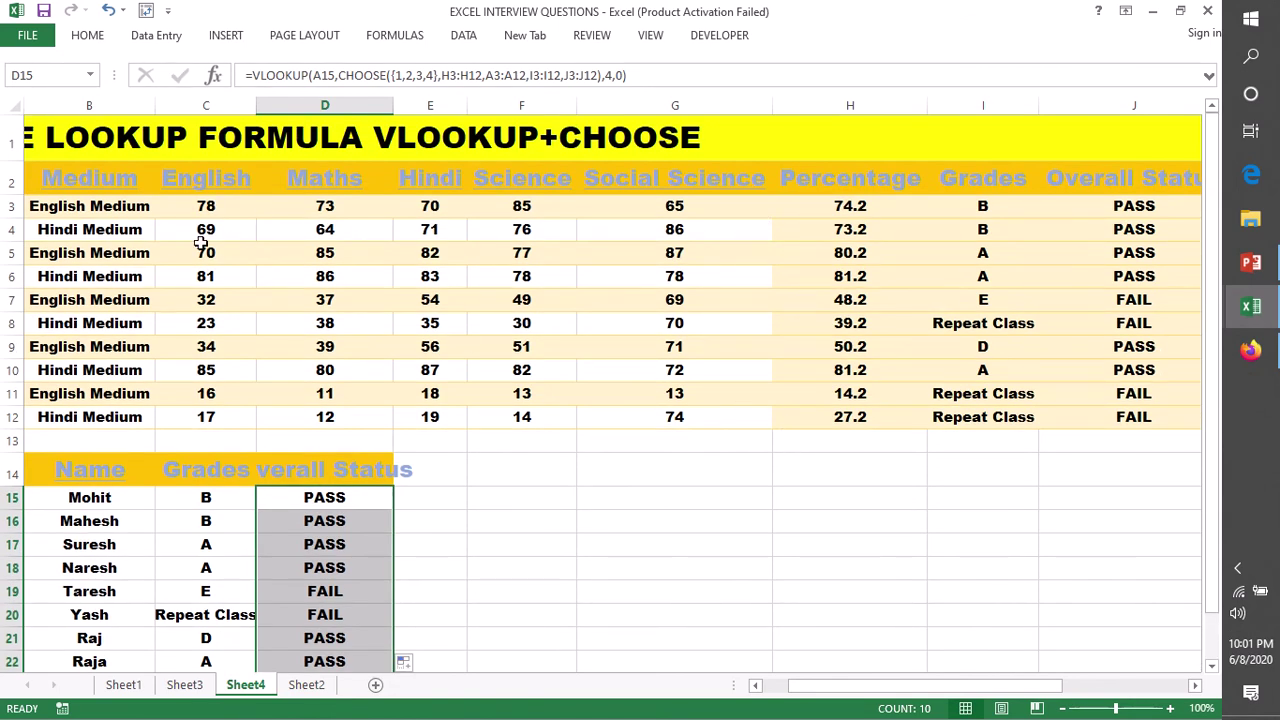
left_click(343, 209)
double_click(428, 476)
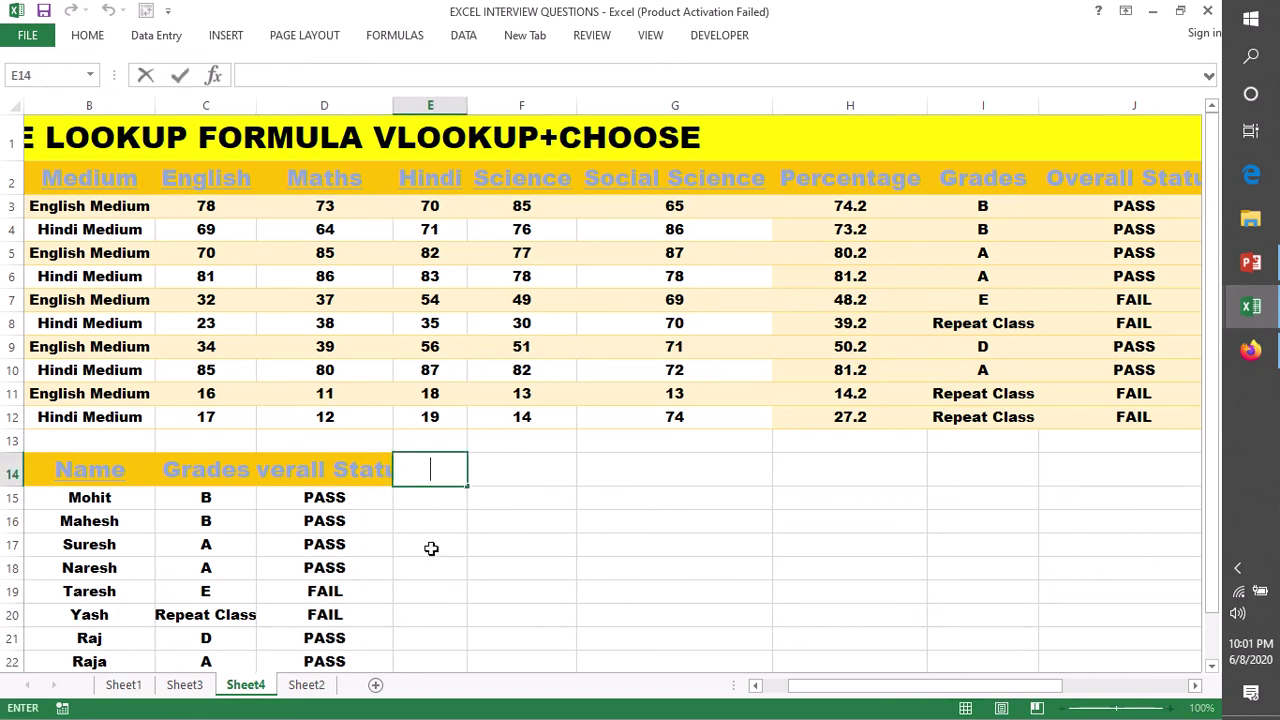
double_click(409, 502)
key("ctrl+v")
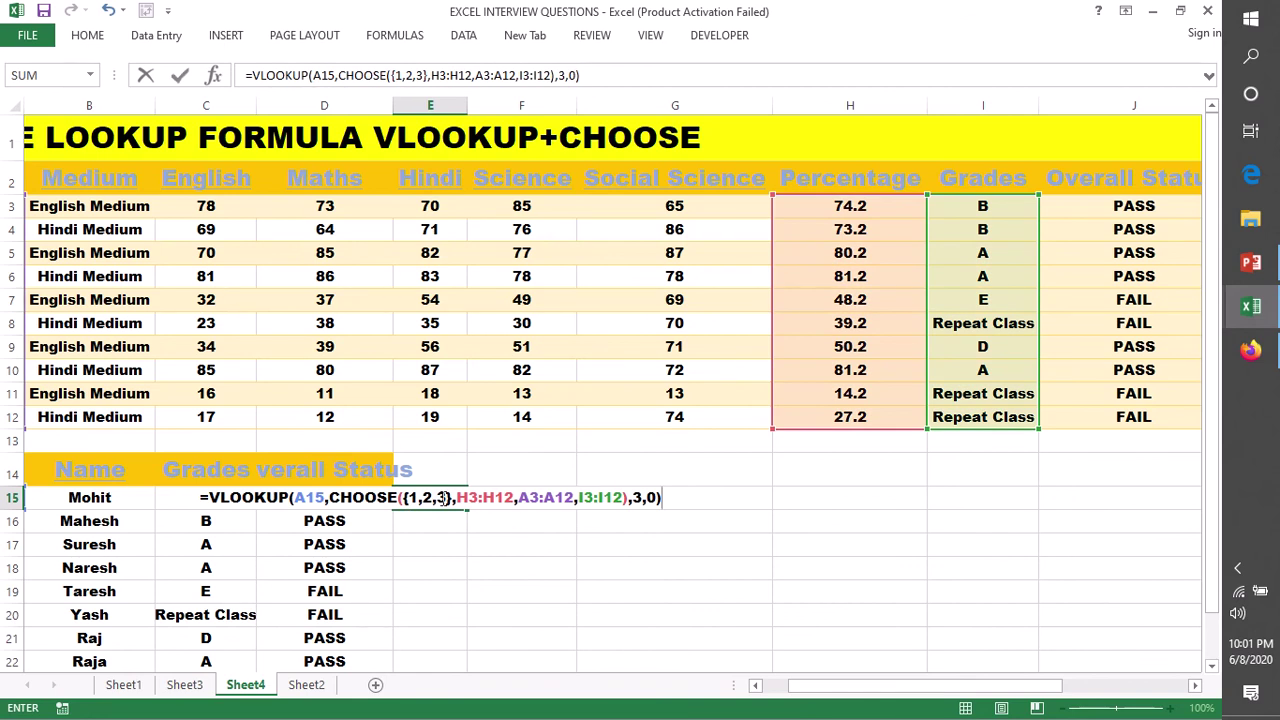
left_click(447, 497)
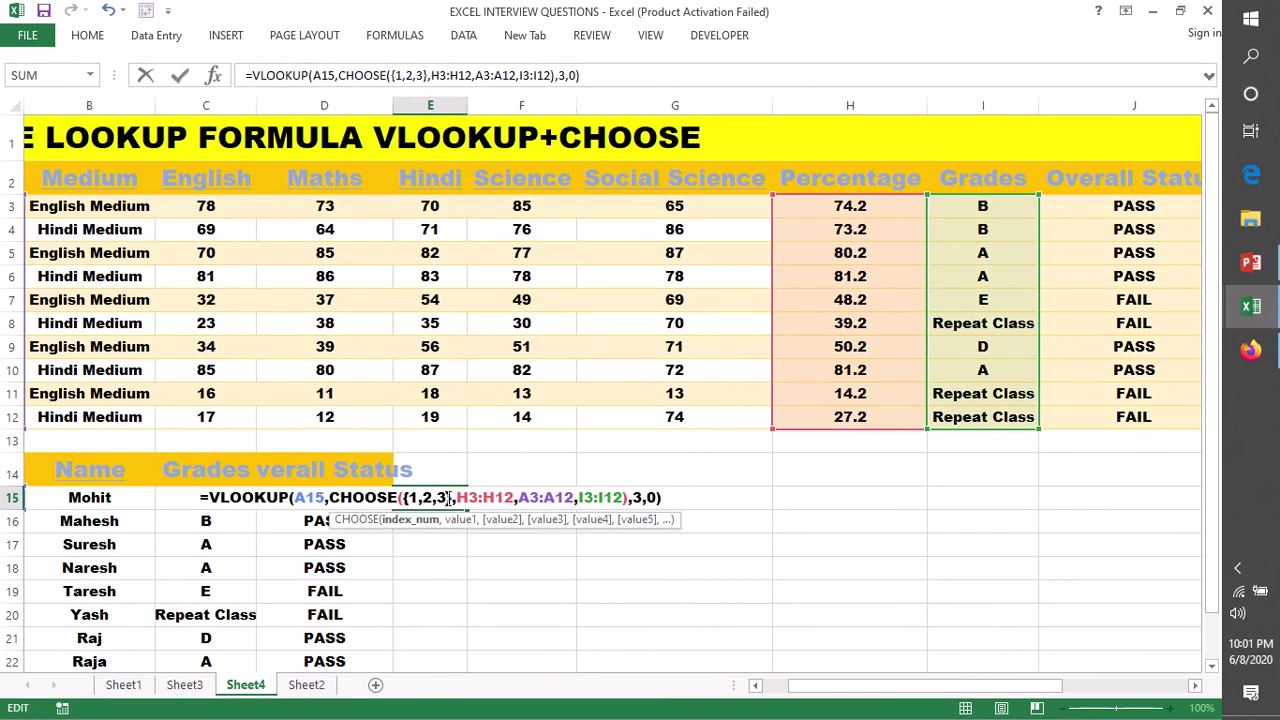
type(",4")
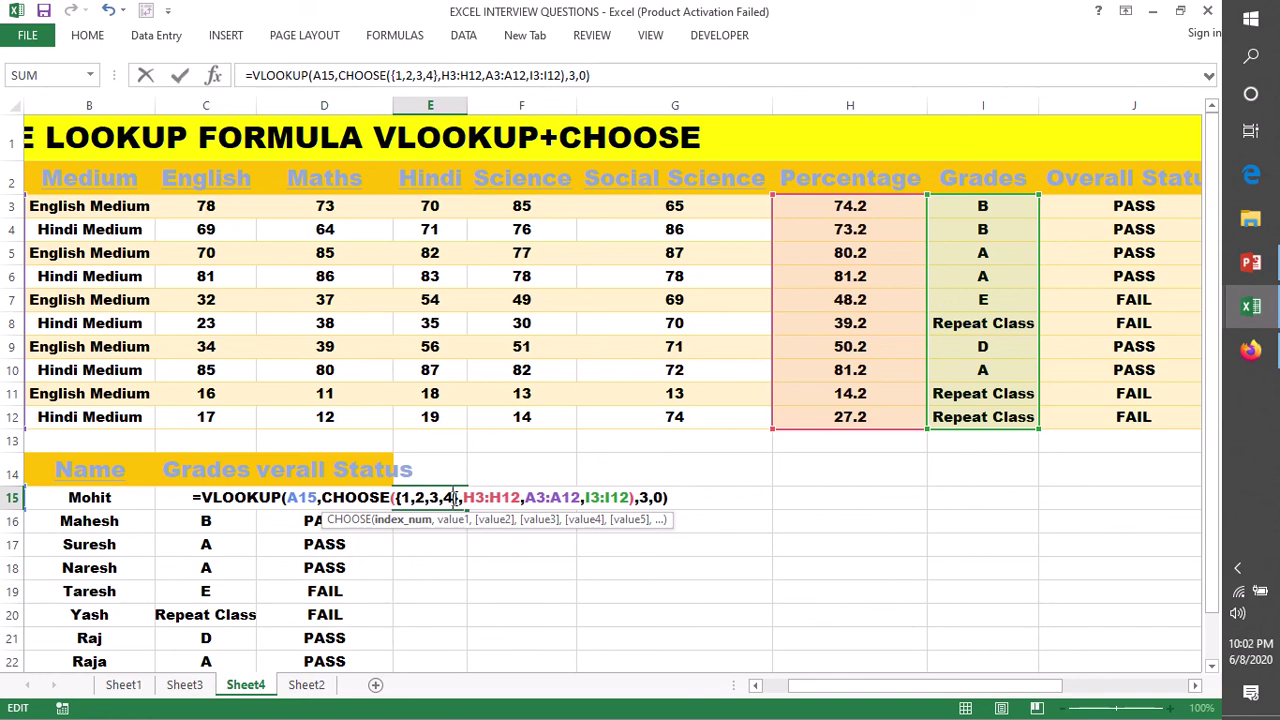
left_click_drag(670, 497, 197, 495)
key("BackSpace")
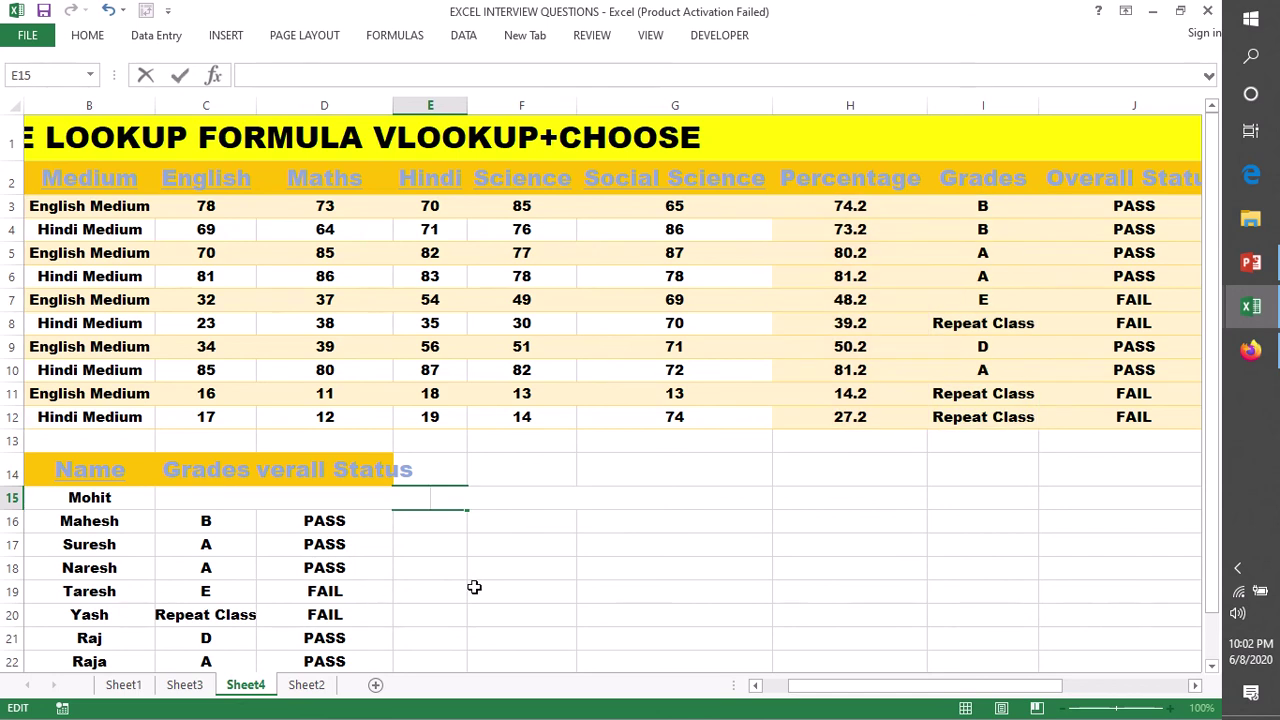
left_click(474, 588)
Step: Copy the formula text of D15 into E15 without shifting its references
double_click(352, 503)
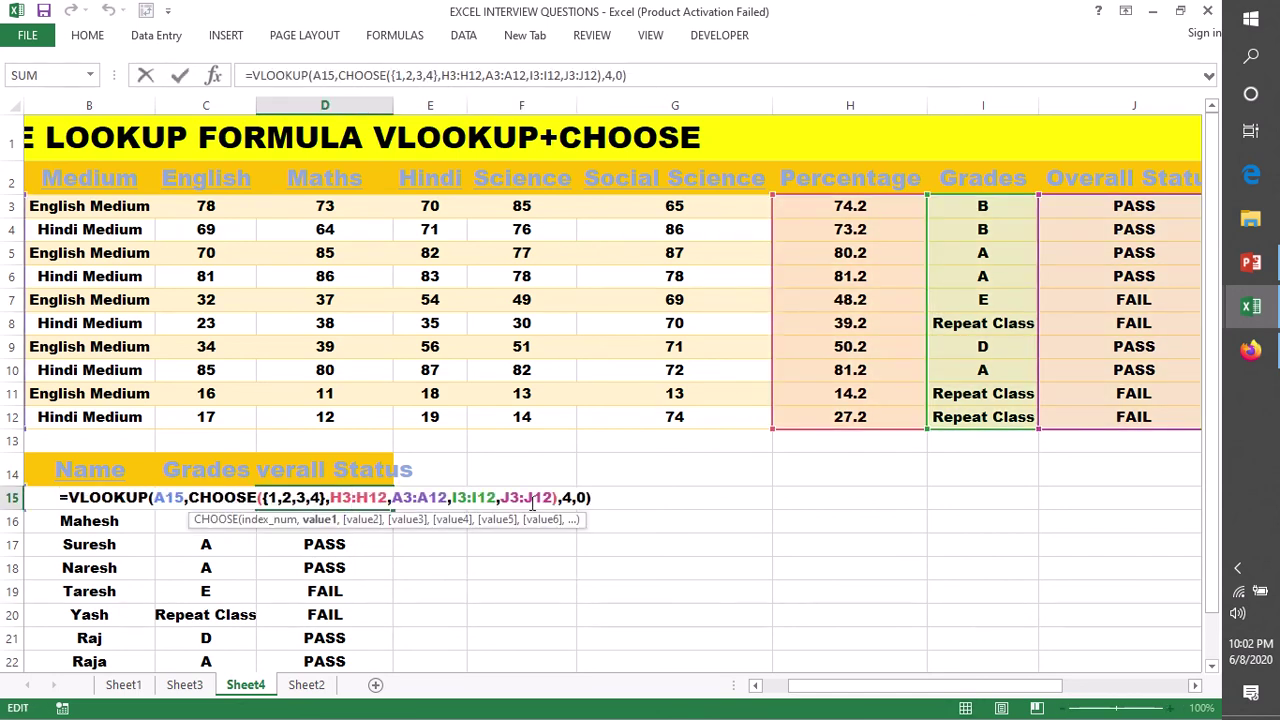
left_click_drag(582, 497, 63, 497)
key("ctrl+c")
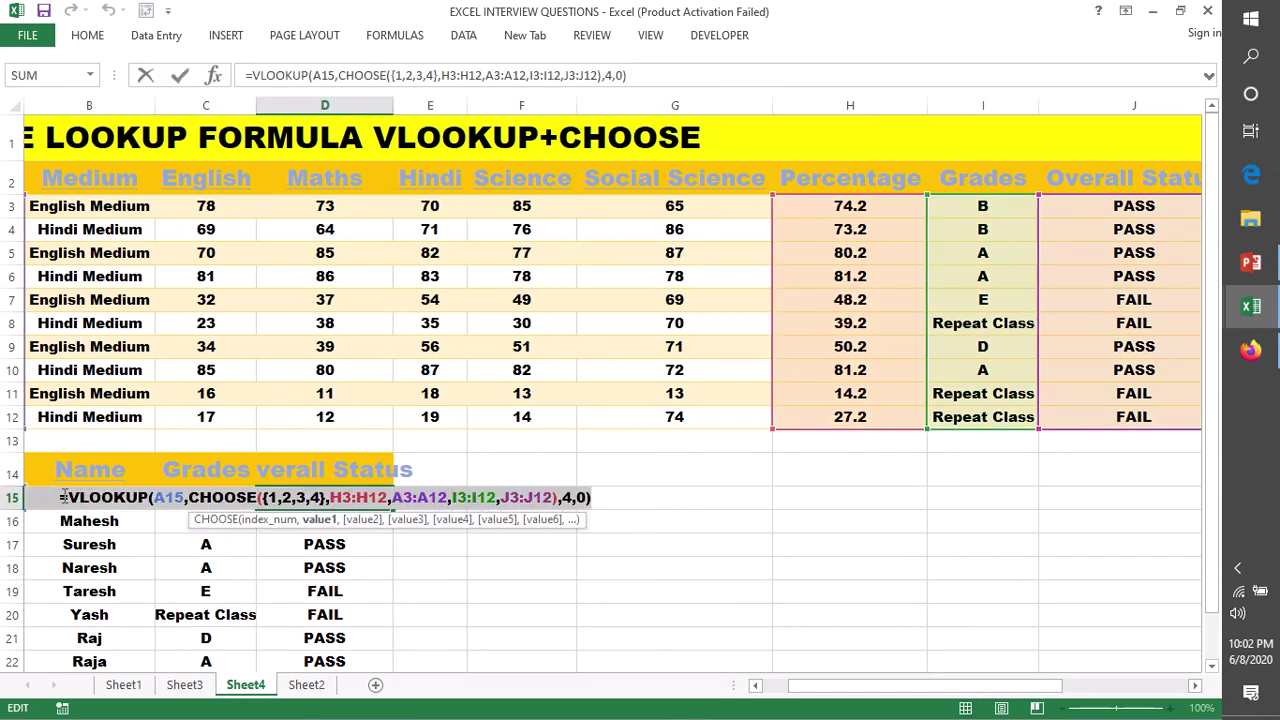
key("Return")
double_click(437, 498)
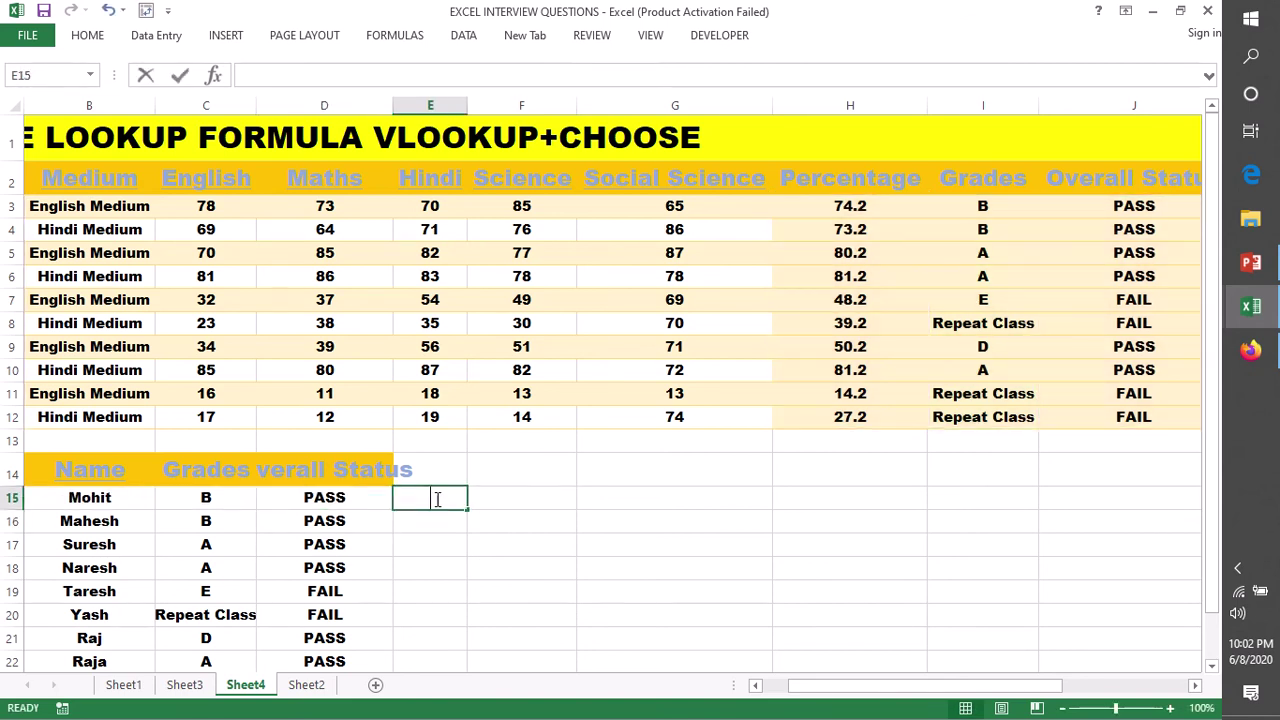
key("ctrl+v")
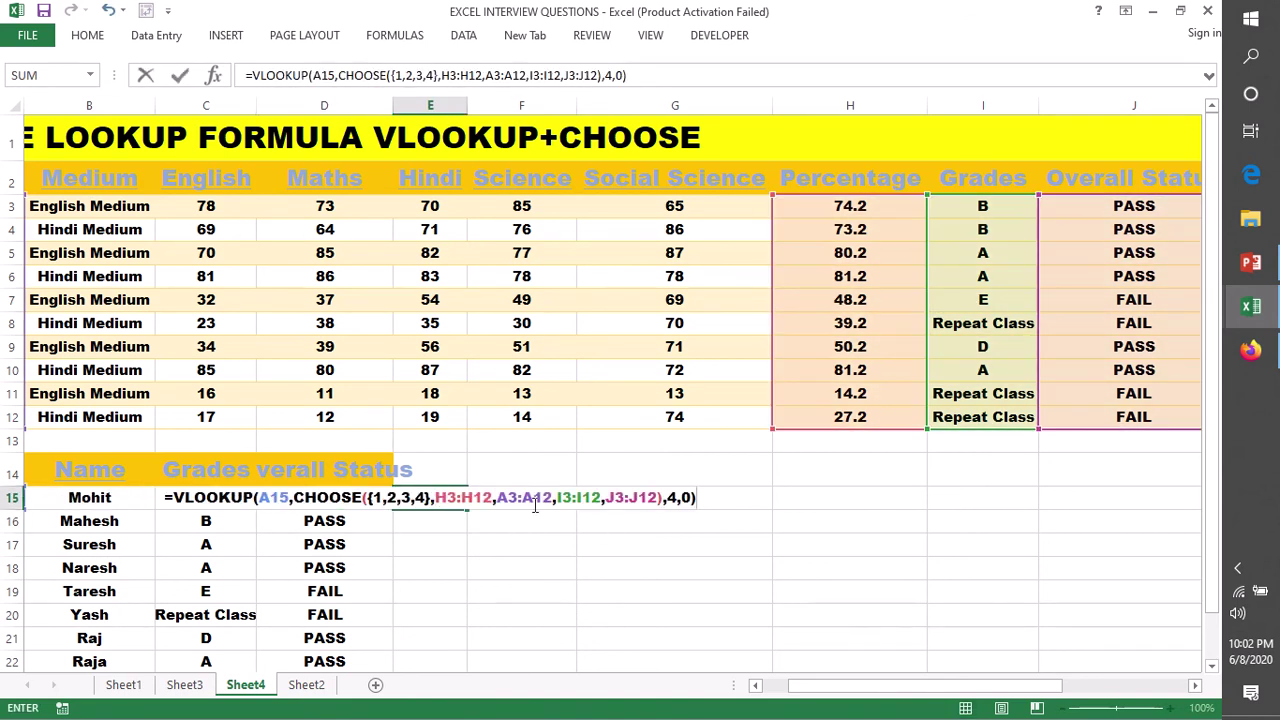
Step: Extend CHOOSE's index array in E15 to {1,2,3,4,5} and add the Maths marks D3:D12 as its fifth value
left_click(425, 498)
type(",5")
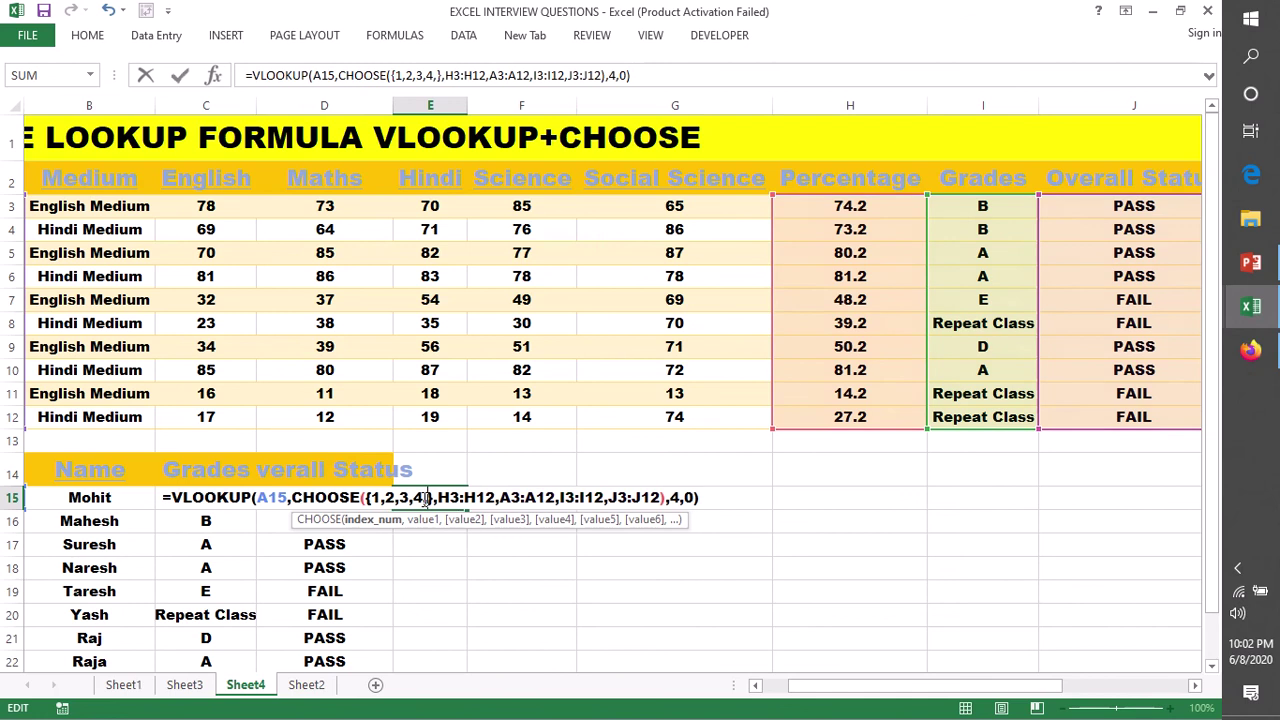
left_click(666, 498)
type(",")
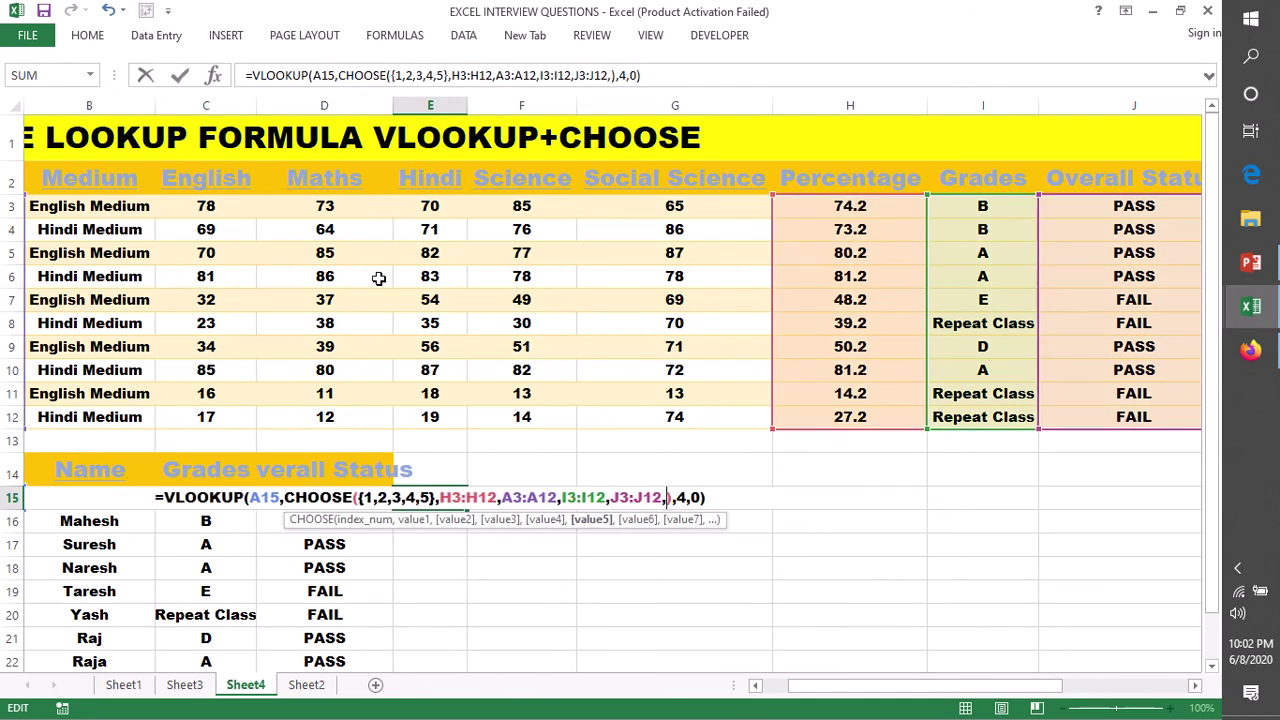
left_click_drag(330, 205, 345, 420)
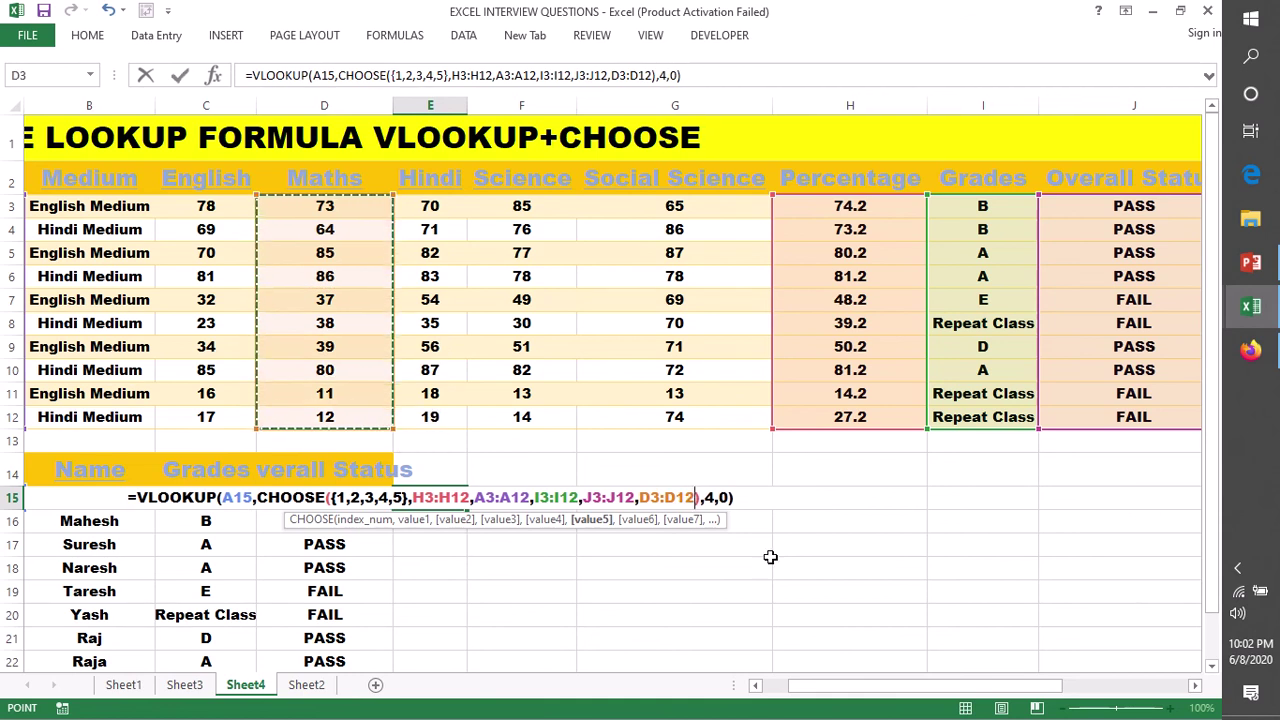
Step: Set the VLOOKUP column index in E15 to 5 and enter the formula
left_click(715, 498)
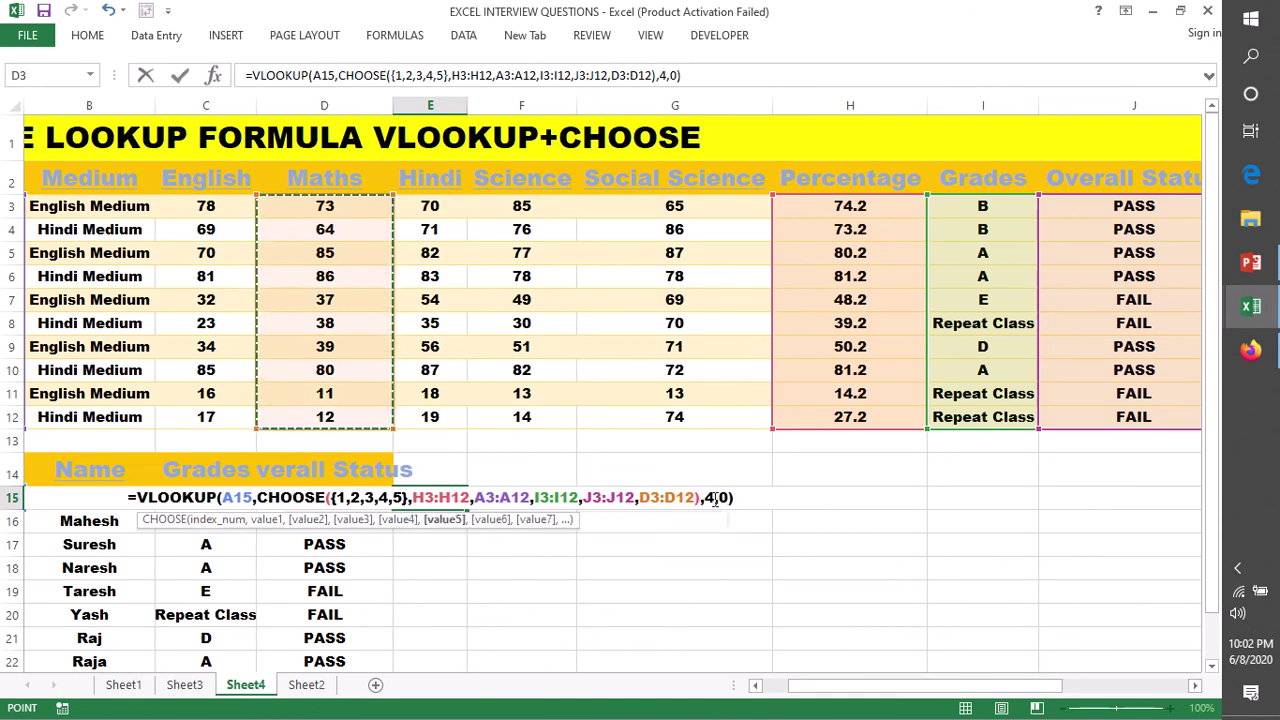
key("BackSpace")
type("5")
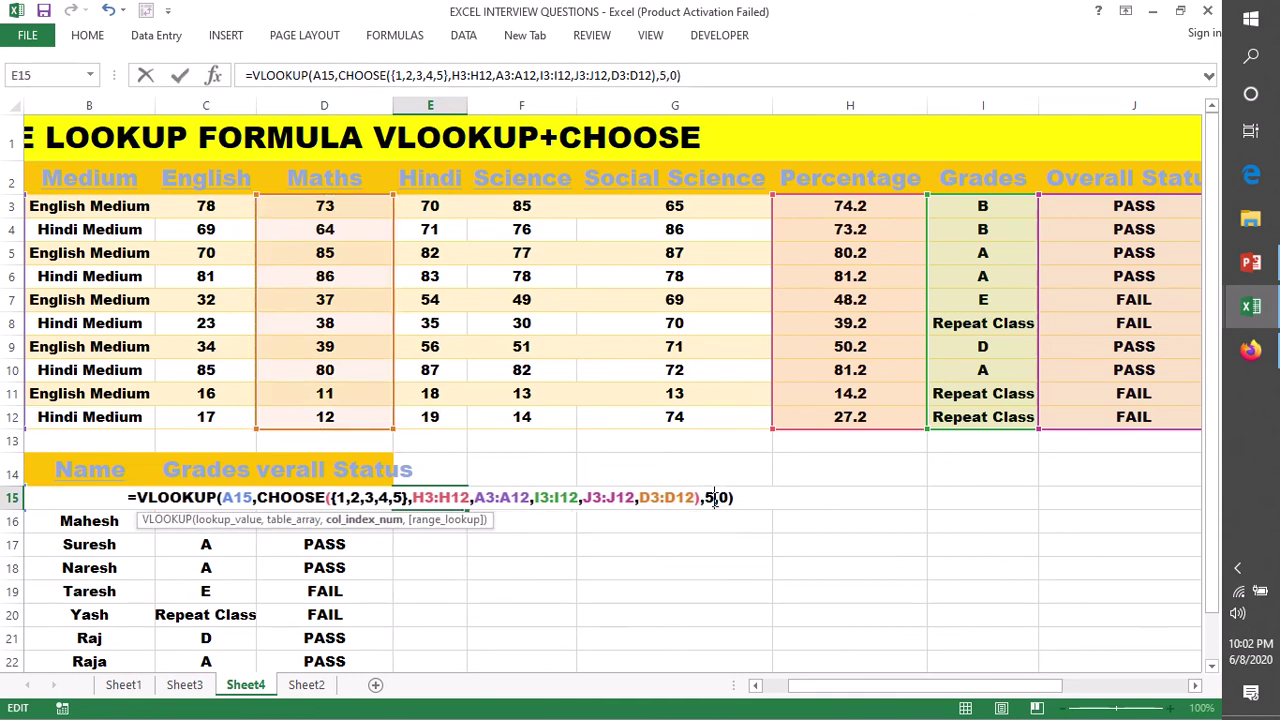
key("Return")
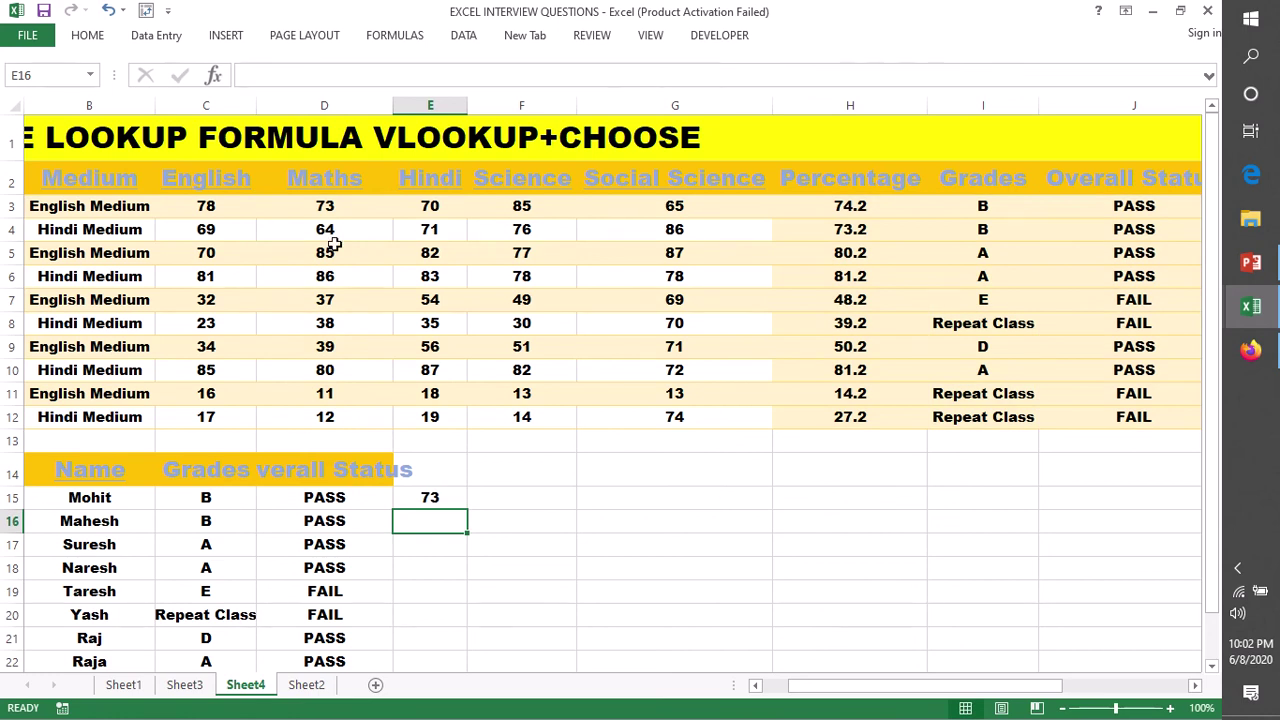
Step: Fill the E15 formula down the lookup table's fifth column through row 24
left_click(324, 204)
left_click(441, 502)
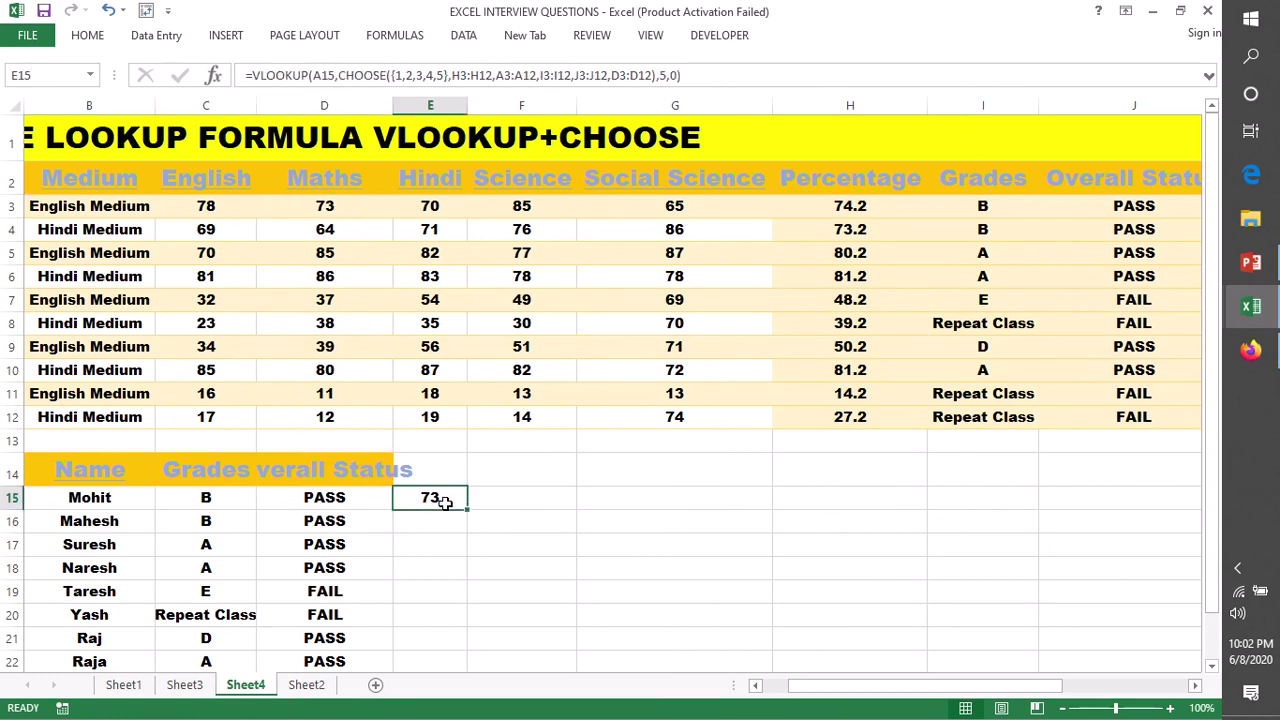
double_click(468, 512)
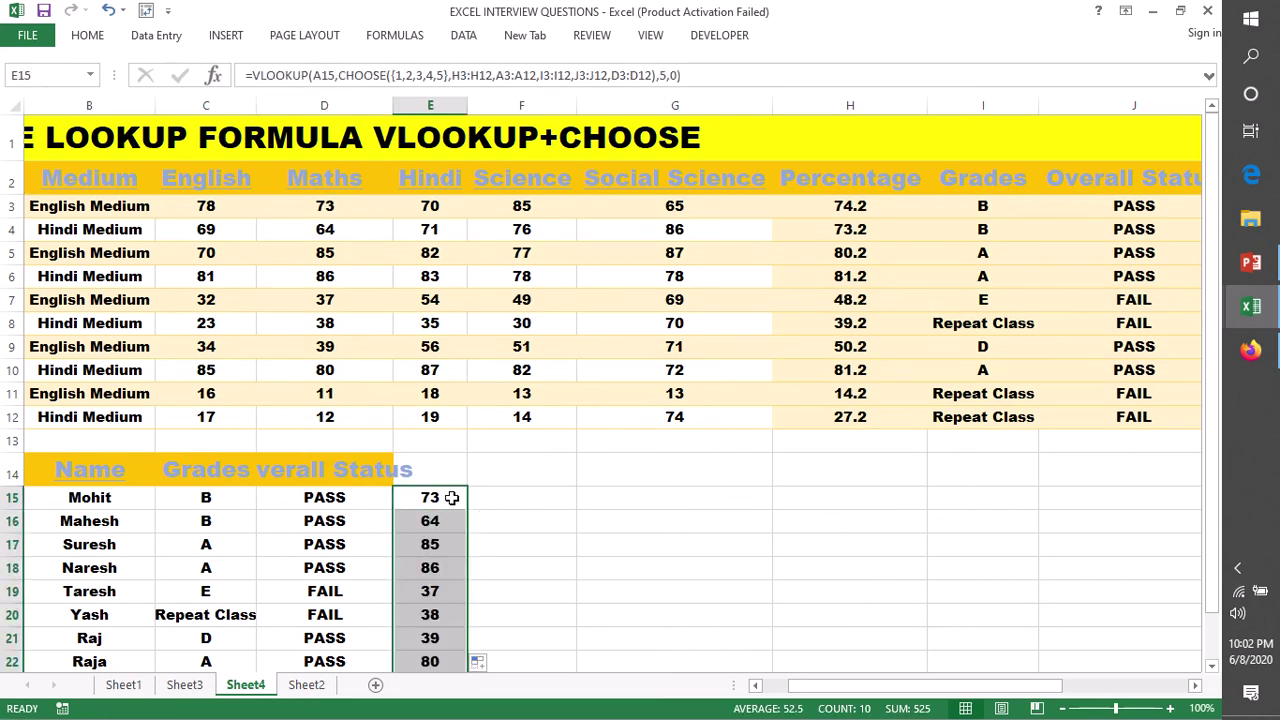
Step: Copy the Maths header from D2 into E14 and clear the copy selection
left_click(367, 186)
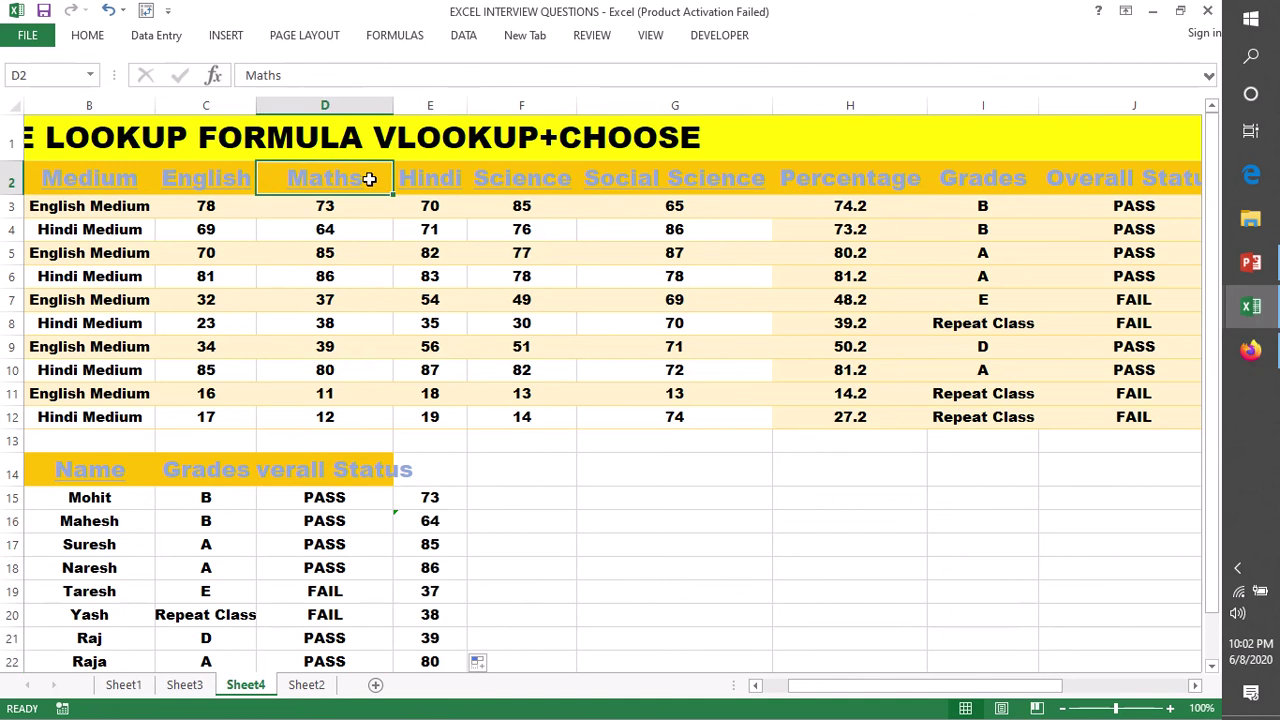
key("ctrl+c")
left_click(435, 477)
key("ctrl+v")
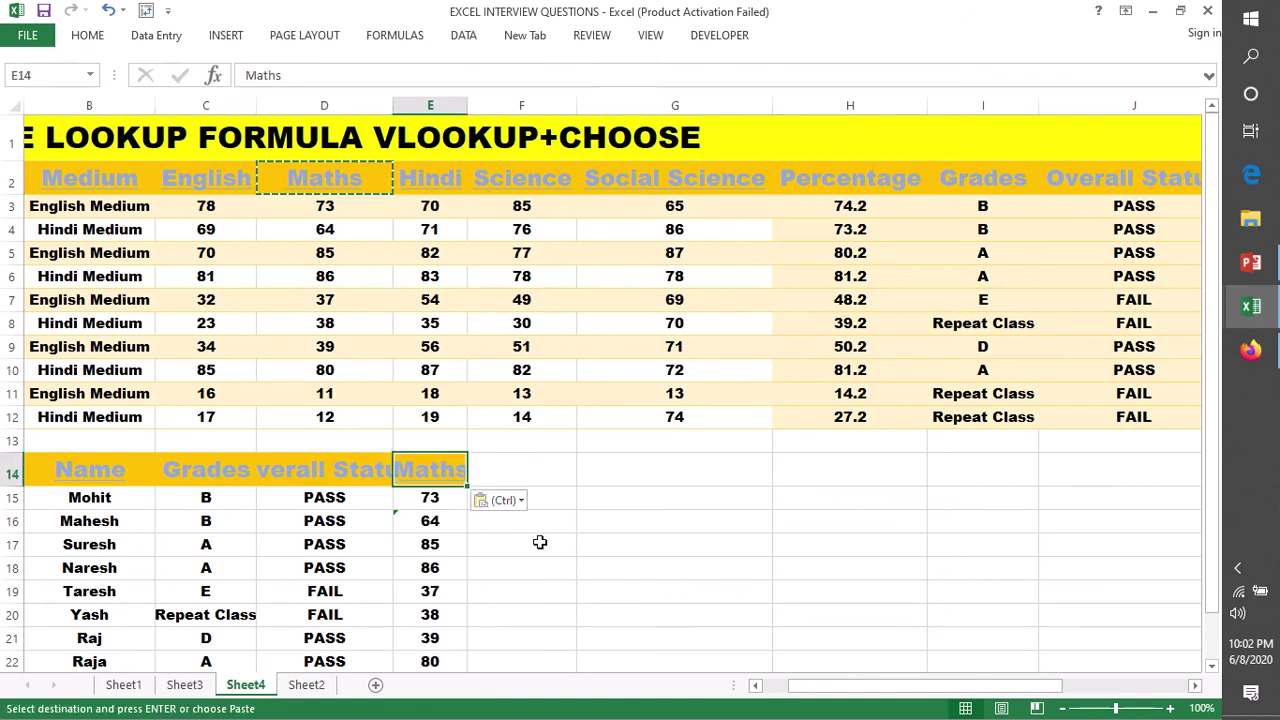
left_click(540, 543)
key("Escape")
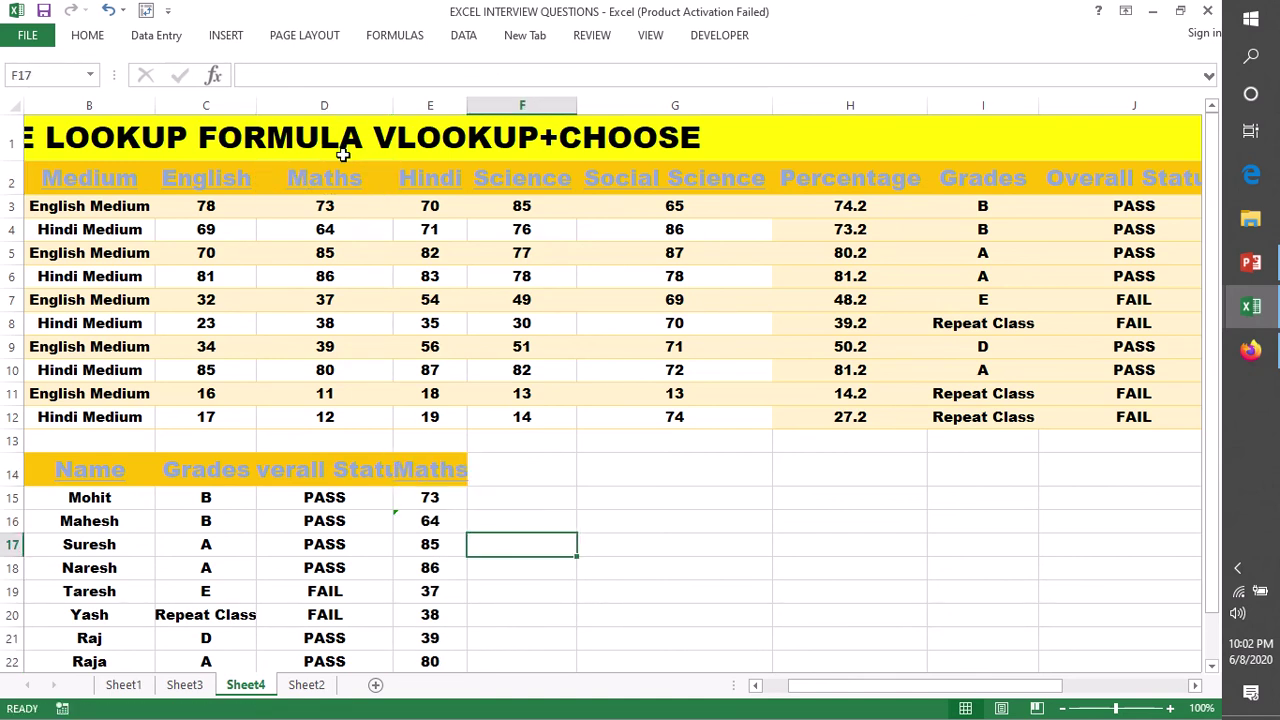
Step: Widen column D so the Overall Status header in D14 fits, and return to the sheet's title in A1
left_click_drag(395, 100, 456, 104)
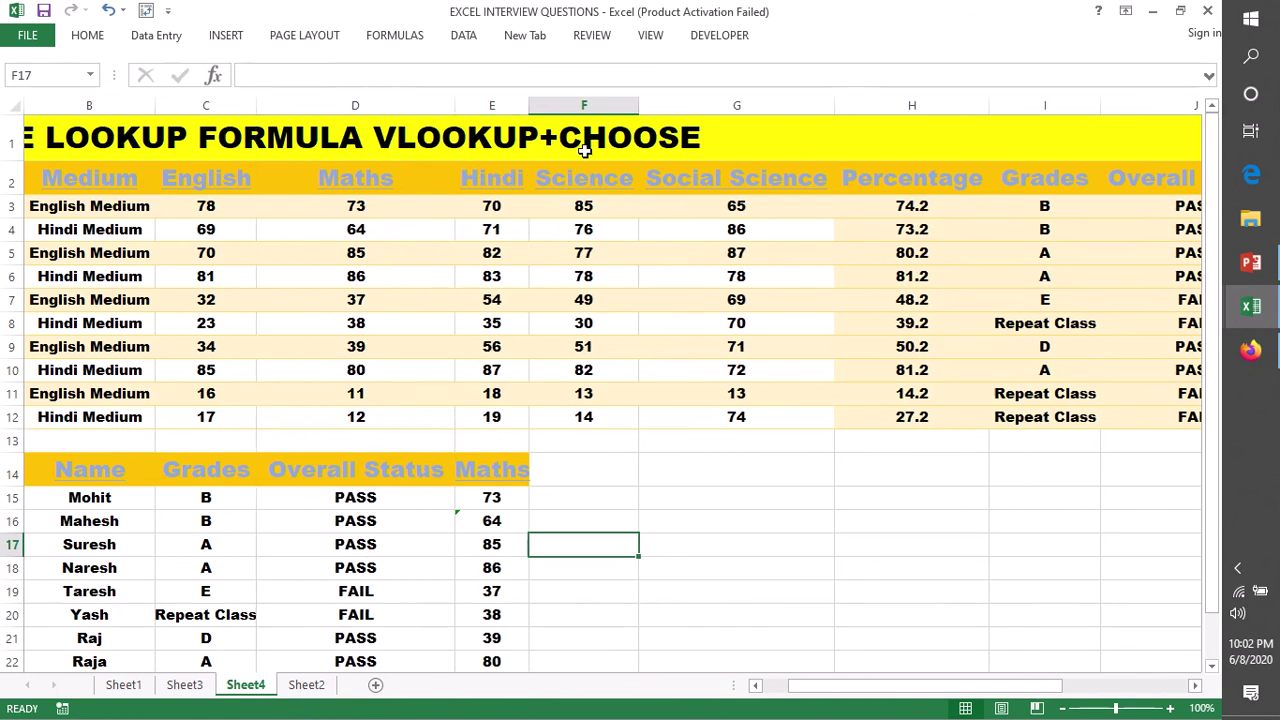
left_click_drag(814, 689, 766, 691)
left_click(8, 117)
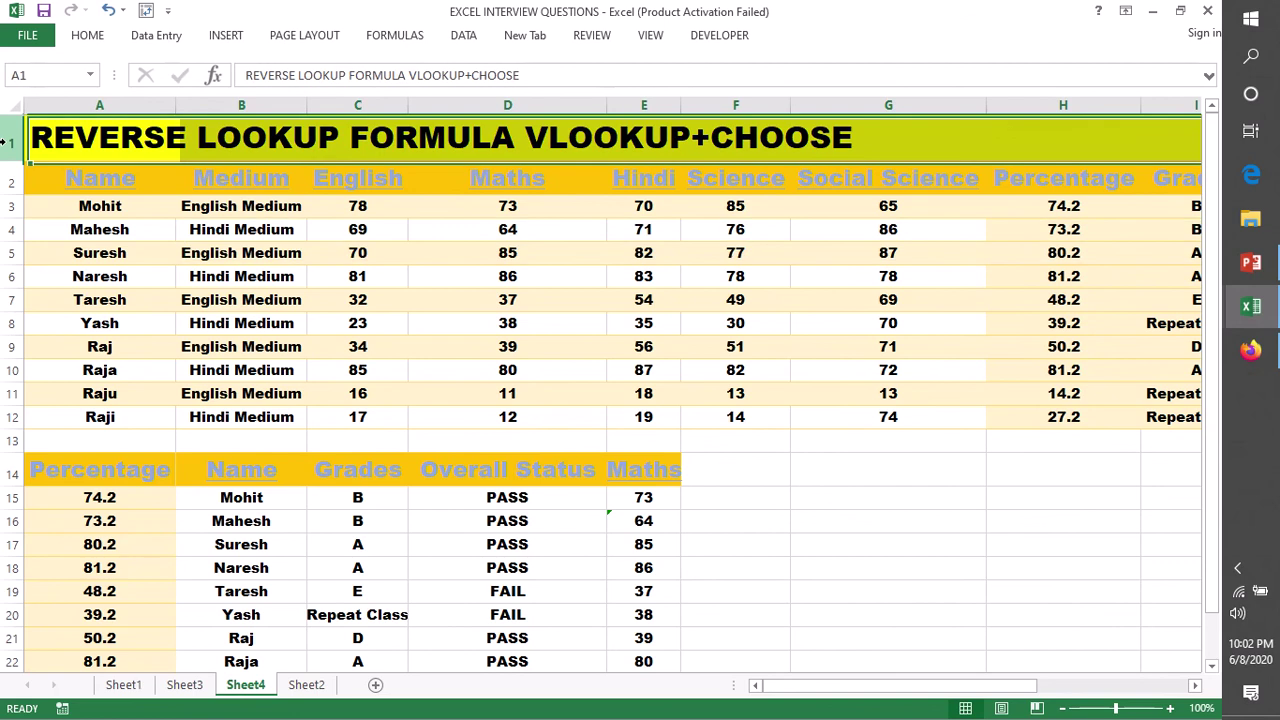
Step: Review the lookup table down to row 24 and open the Overall Status formula in D15 for inspection
scroll(776, 478, "down", 1)
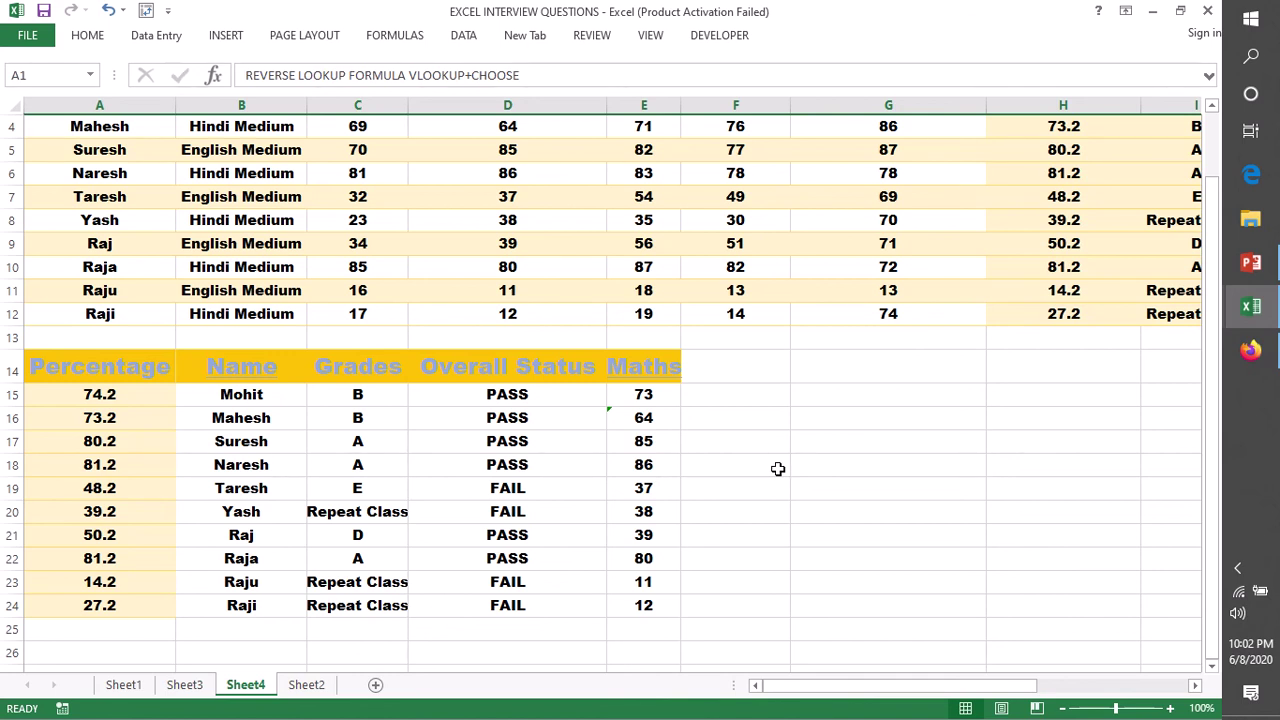
scroll(778, 469, "up", 1)
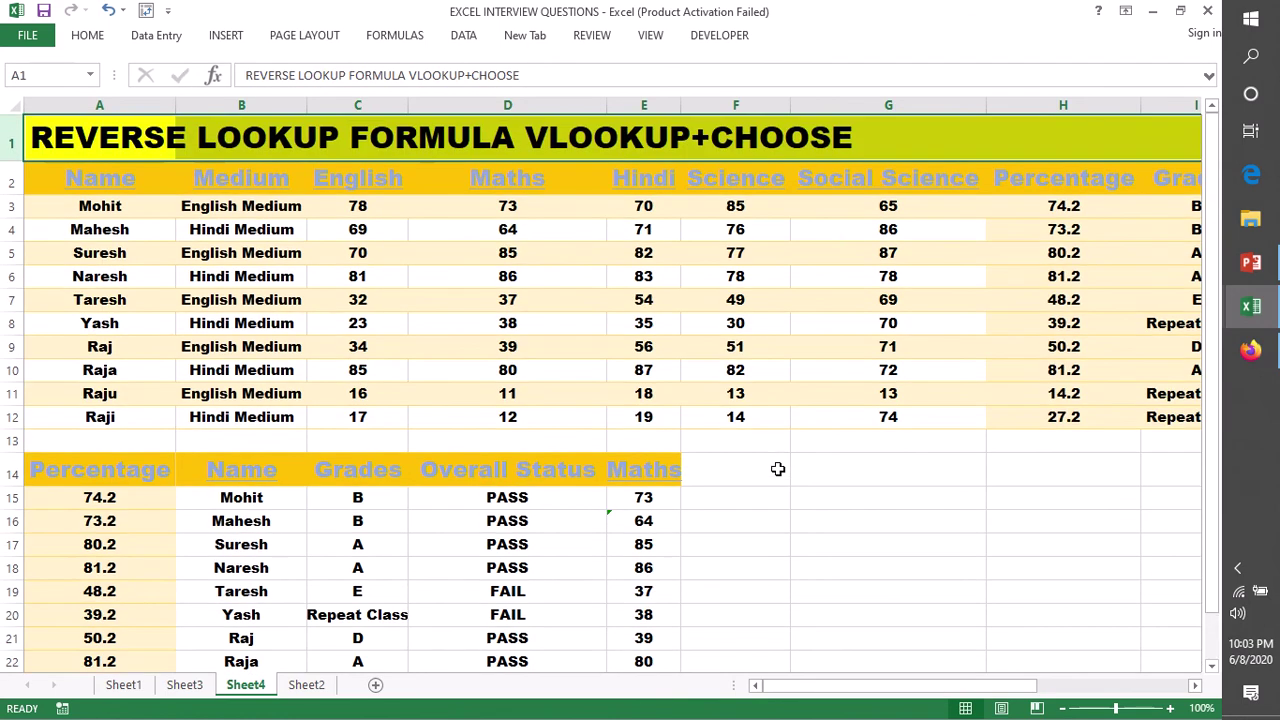
left_click(770, 502)
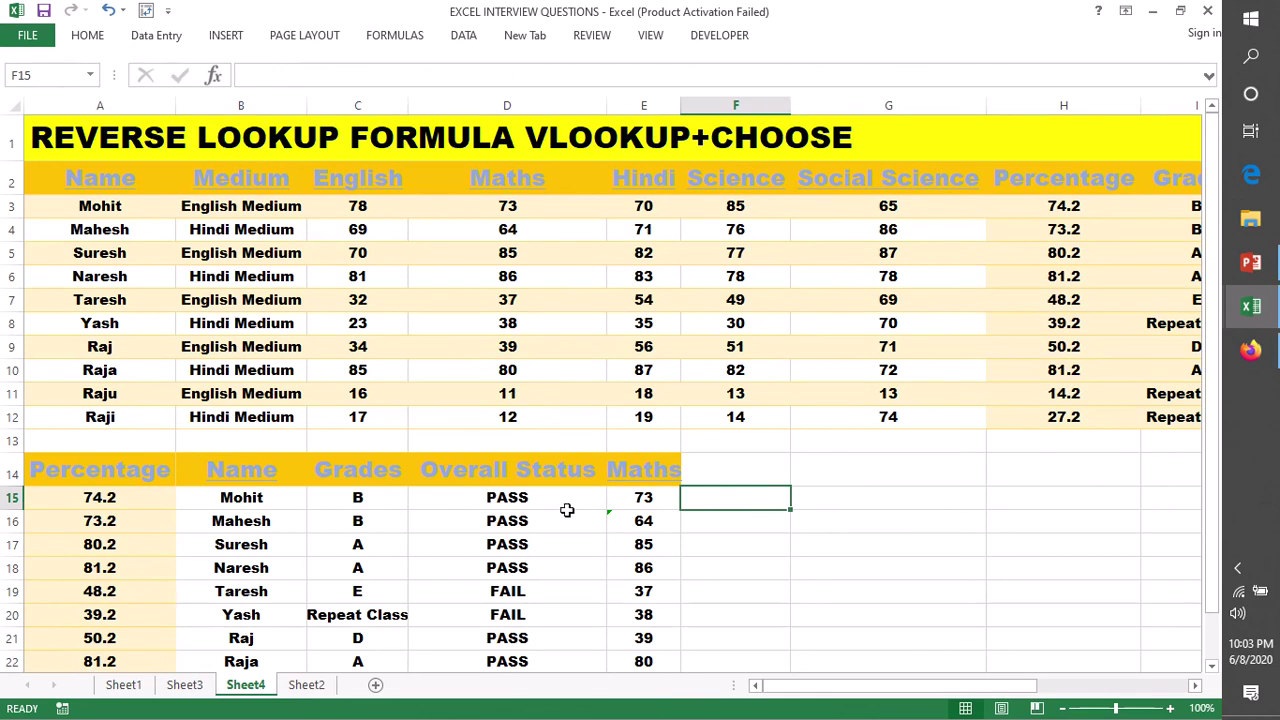
double_click(487, 497)
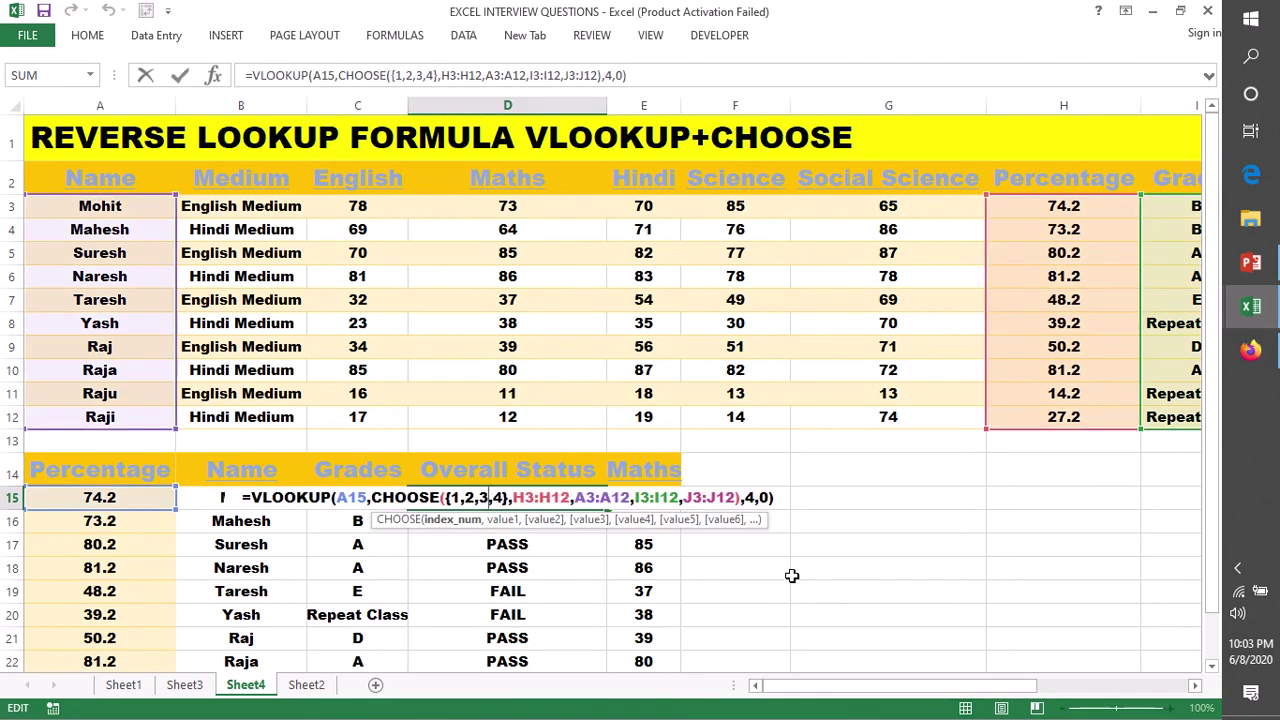